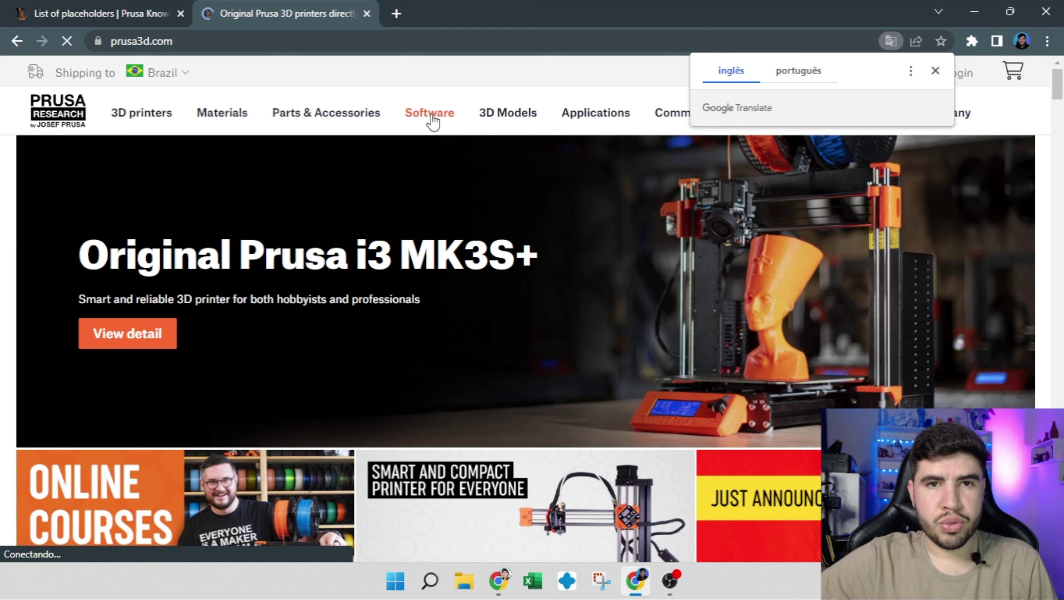
# - Download the Windows drivers and apps package for PrusaSlicer 2.5.0 from the Prusa software section
pyautogui.click(430, 113)
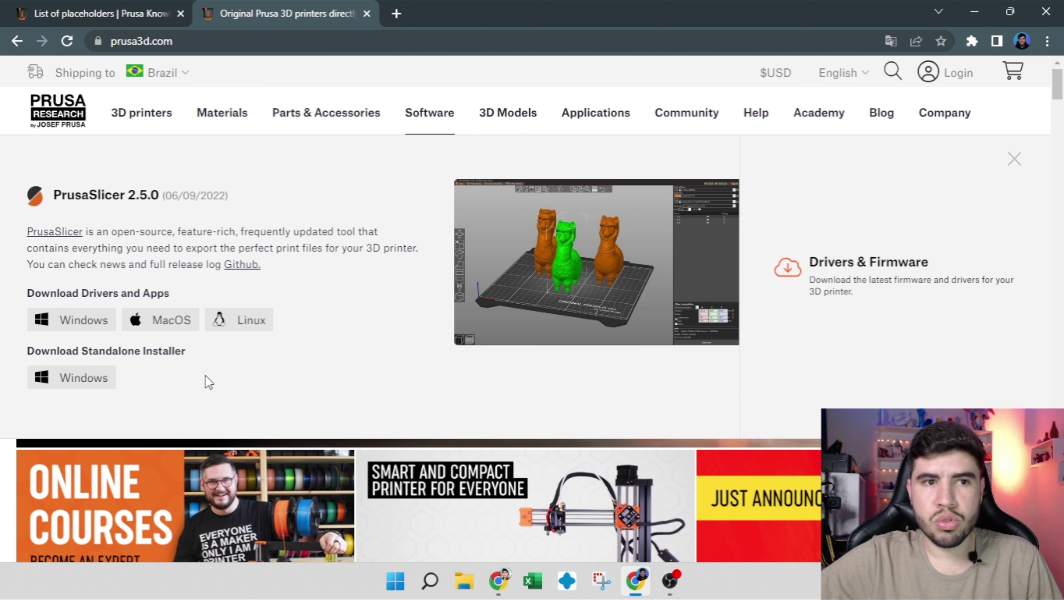
pyautogui.click(79, 325)
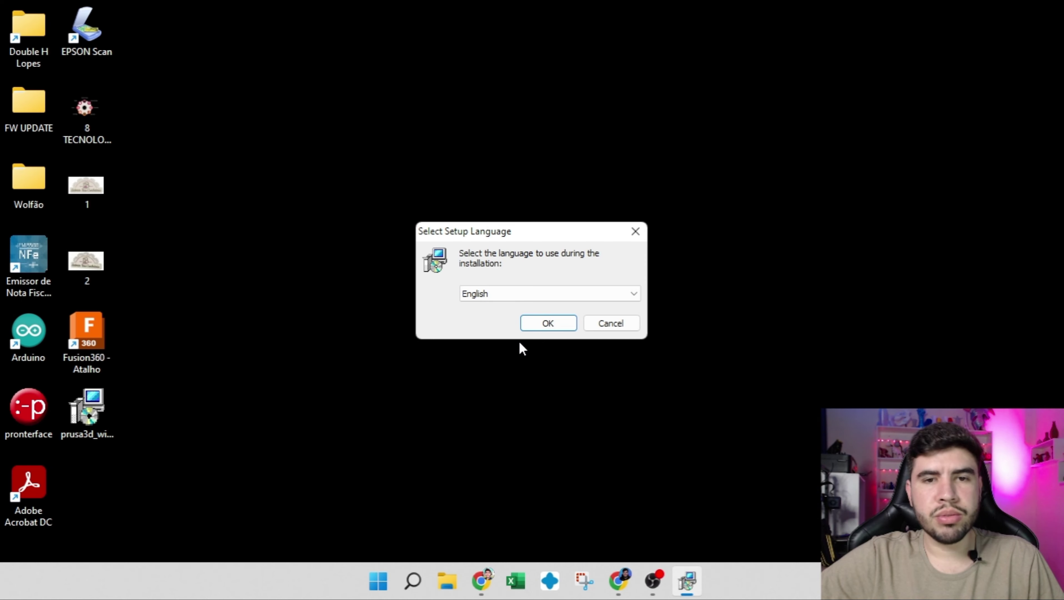
# - Start the setup in English and accept installing into the existing folder C:\Program Files\Prusa3D
pyautogui.click(575, 302)
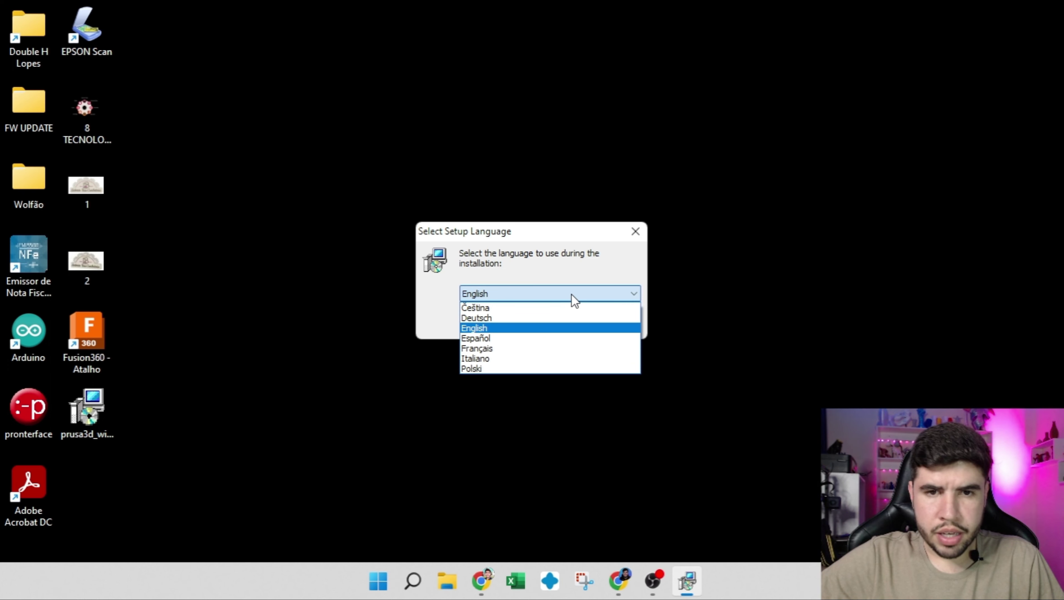
pyautogui.click(574, 302)
pyautogui.click(572, 299)
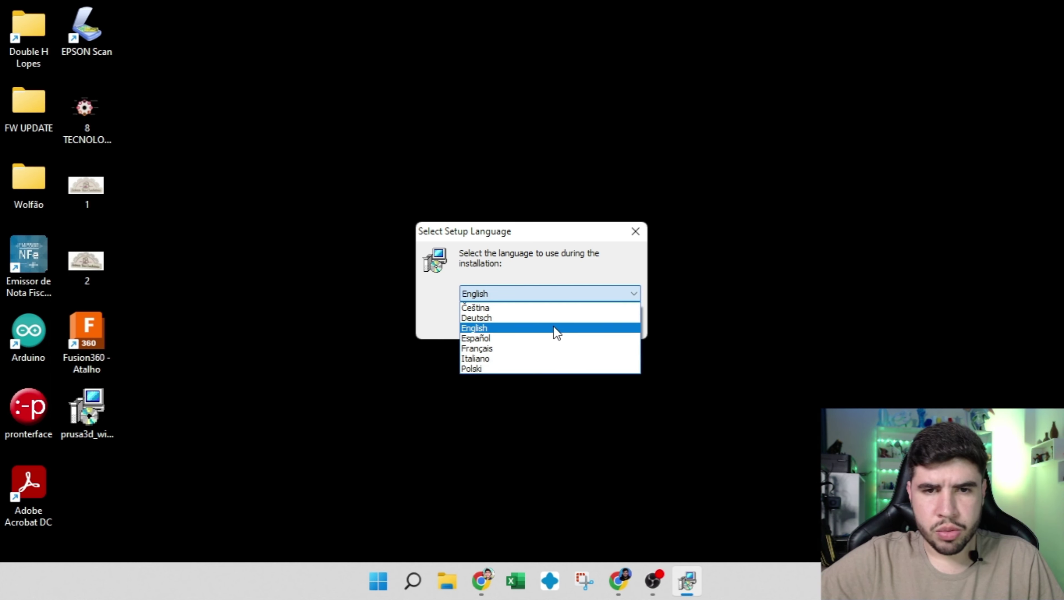
pyautogui.click(553, 328)
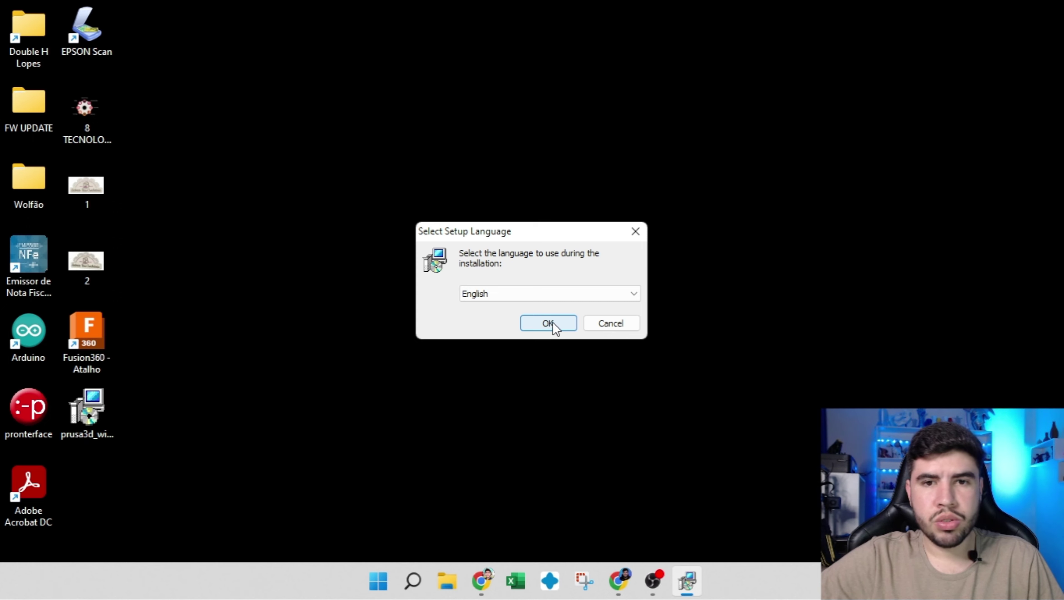
pyautogui.click(553, 324)
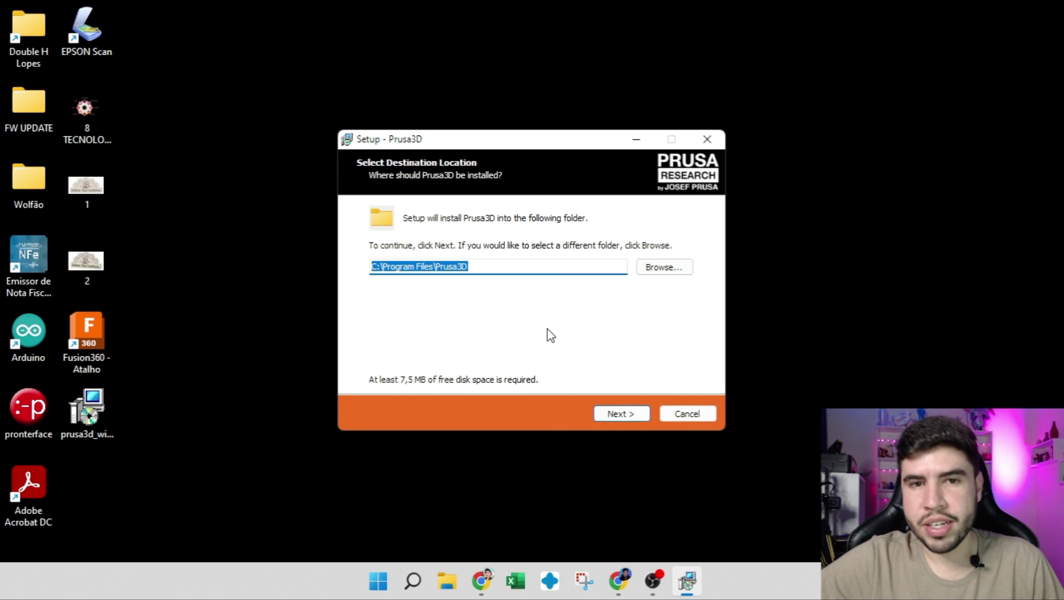
pyautogui.click(613, 415)
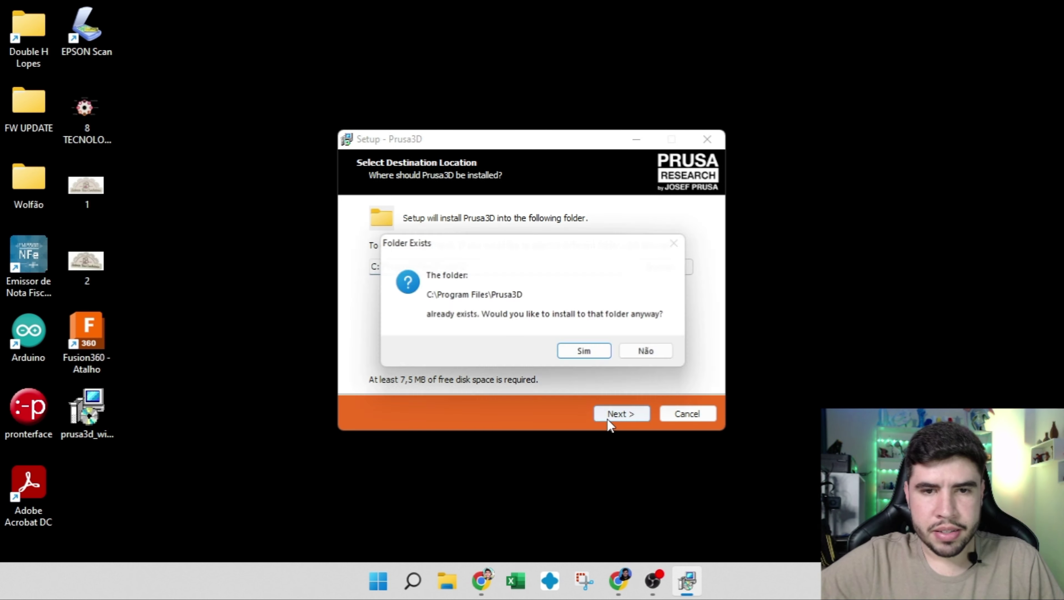
pyautogui.click(601, 359)
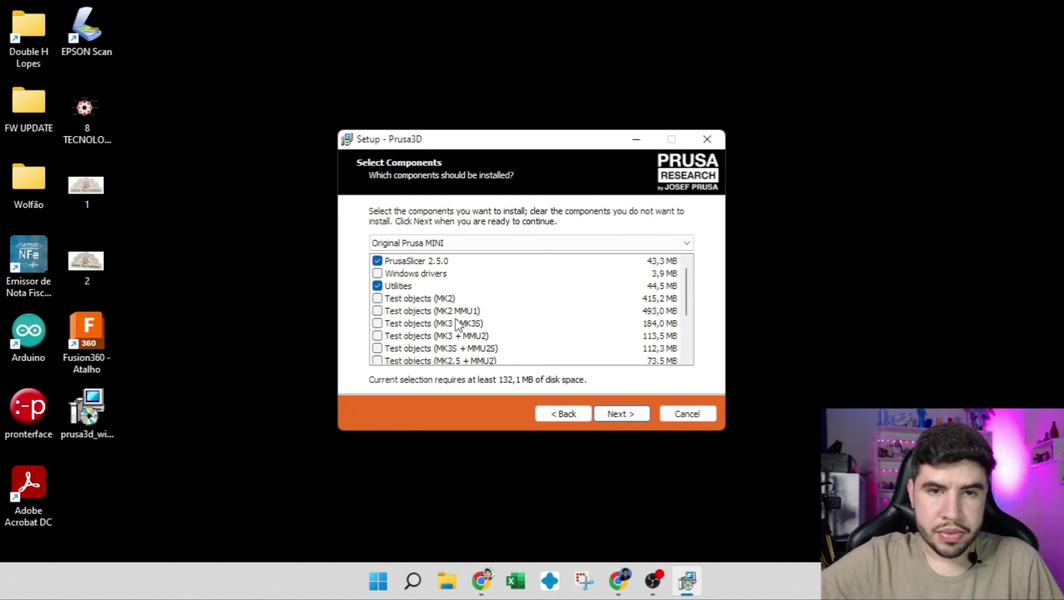
# - Keep the Original Prusa MINI component selection and the desktop shortcut, and install Prusa3D
pyautogui.scroll(-2, 456, 325)
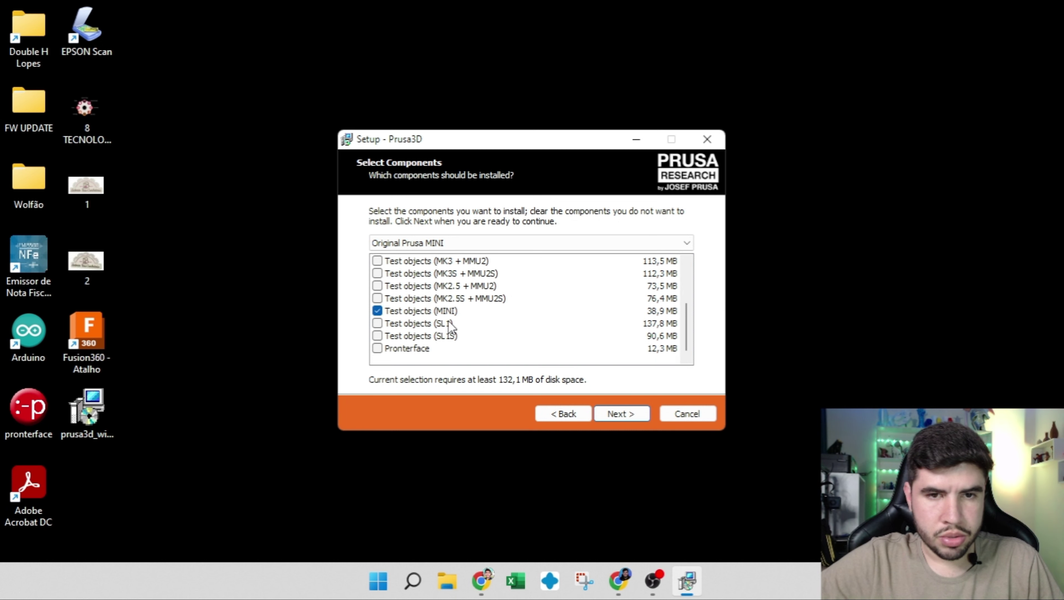
pyautogui.scroll(3, 451, 325)
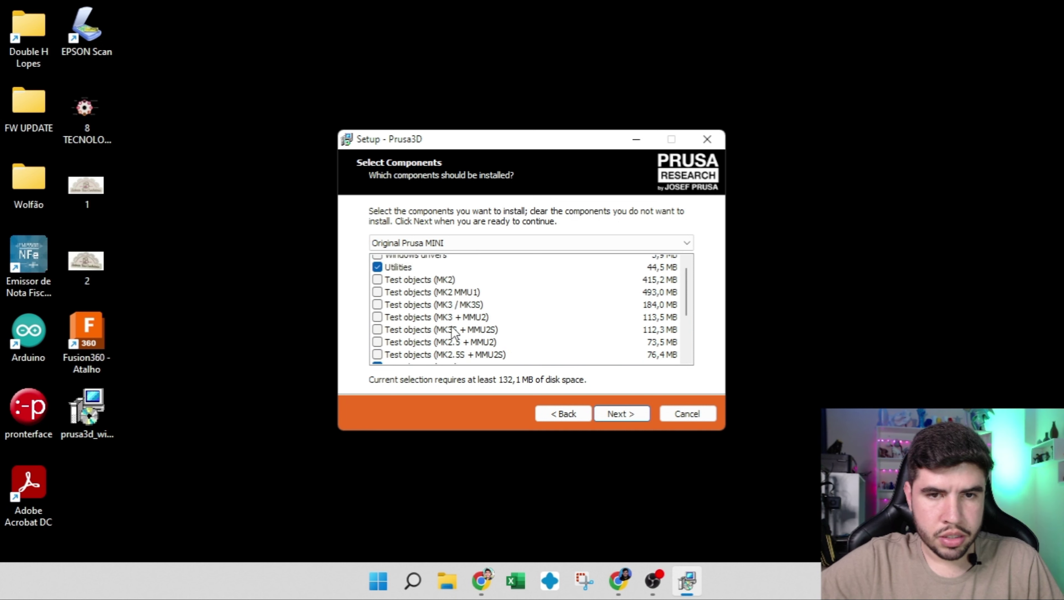
pyautogui.click(628, 419)
pyautogui.click(627, 416)
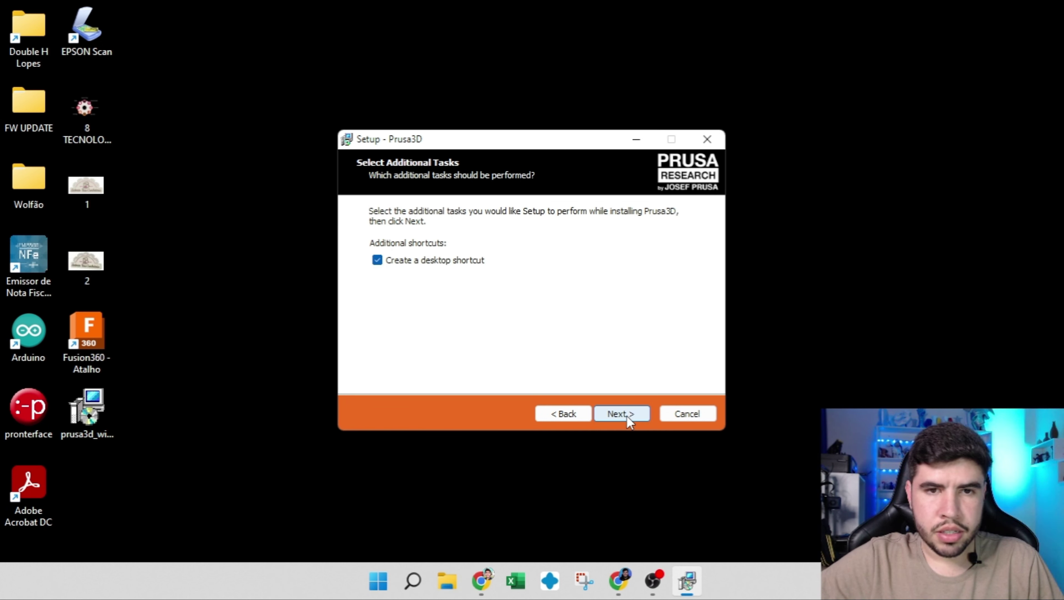
pyautogui.click(627, 416)
pyautogui.scroll(-2, 563, 316)
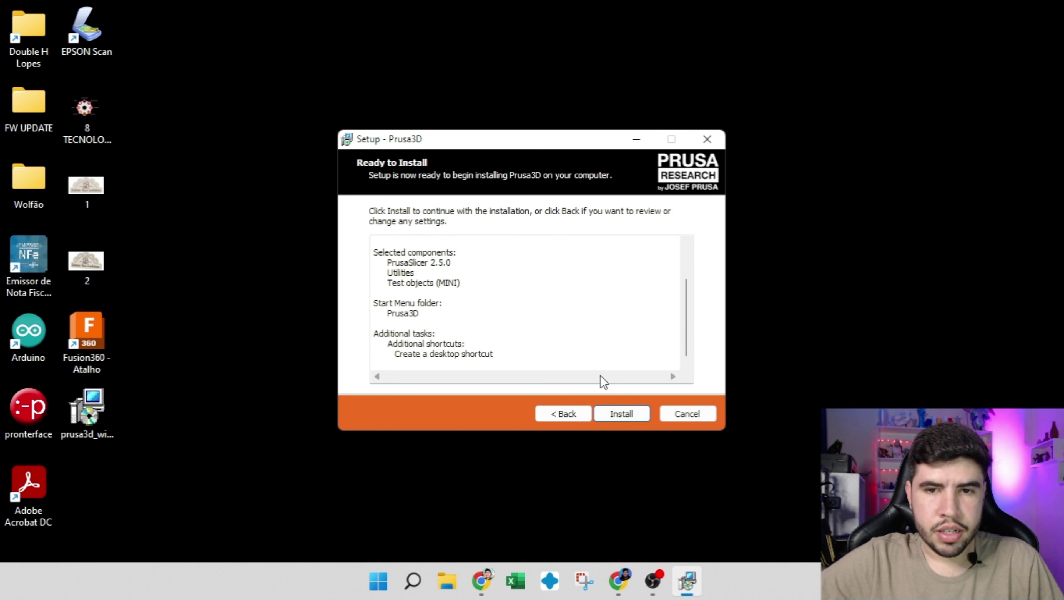
pyautogui.click(626, 414)
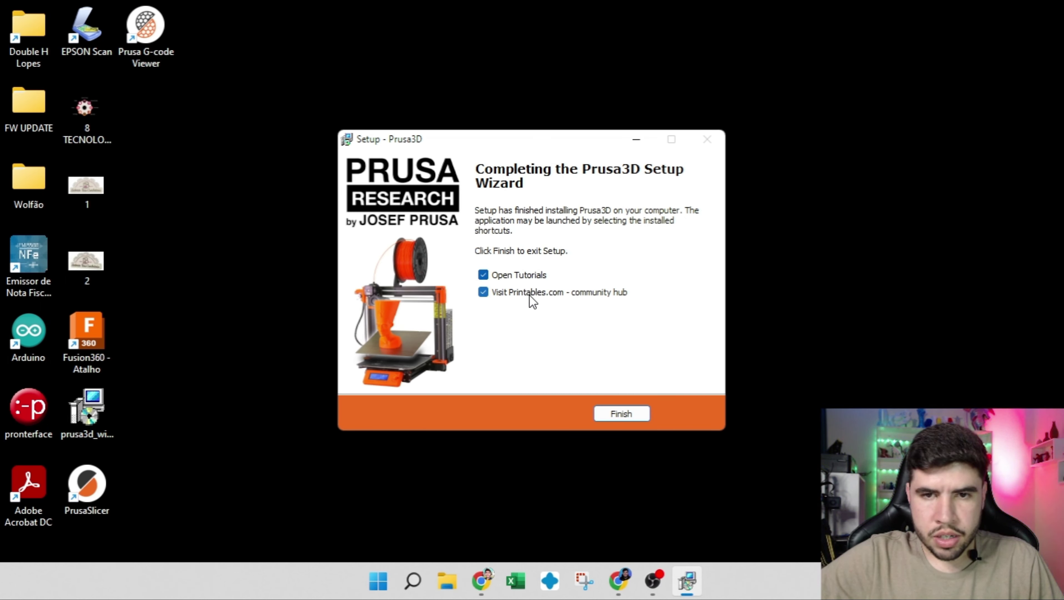
# - Finish the Prusa3D setup with the Printables.com community hub visit turned off
pyautogui.click(484, 293)
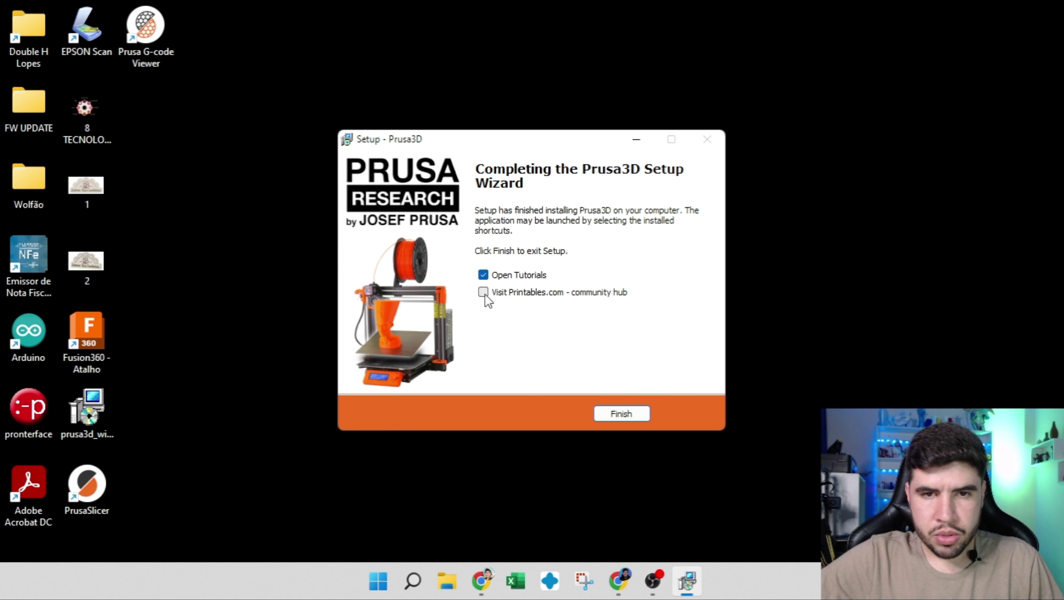
pyautogui.click(523, 279)
pyautogui.click(636, 411)
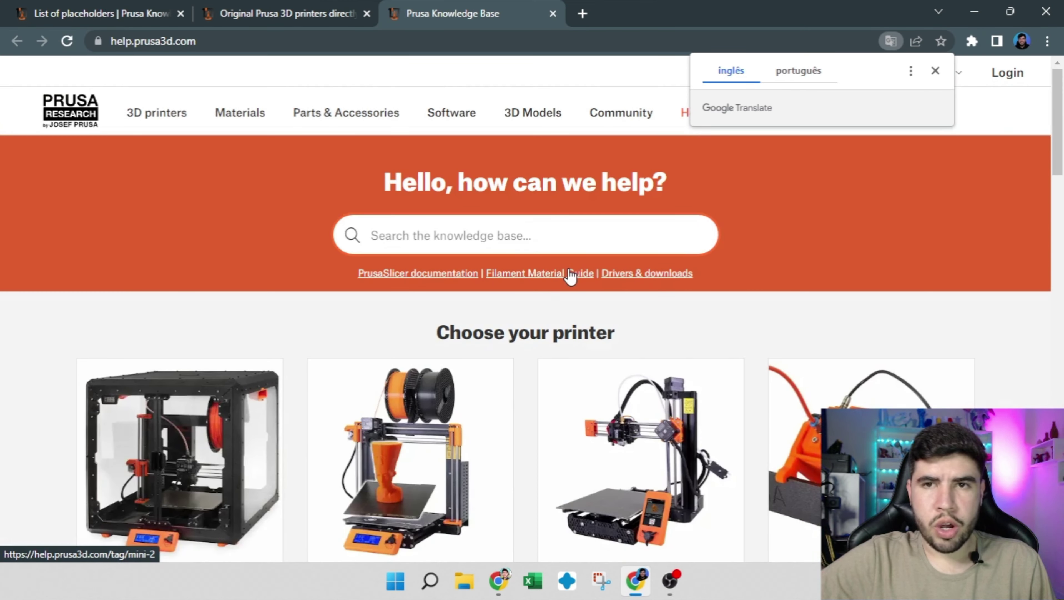
# - Open the PrusaSlicer category of the Prusa knowledge base and look through its subcategories
pyautogui.click(935, 71)
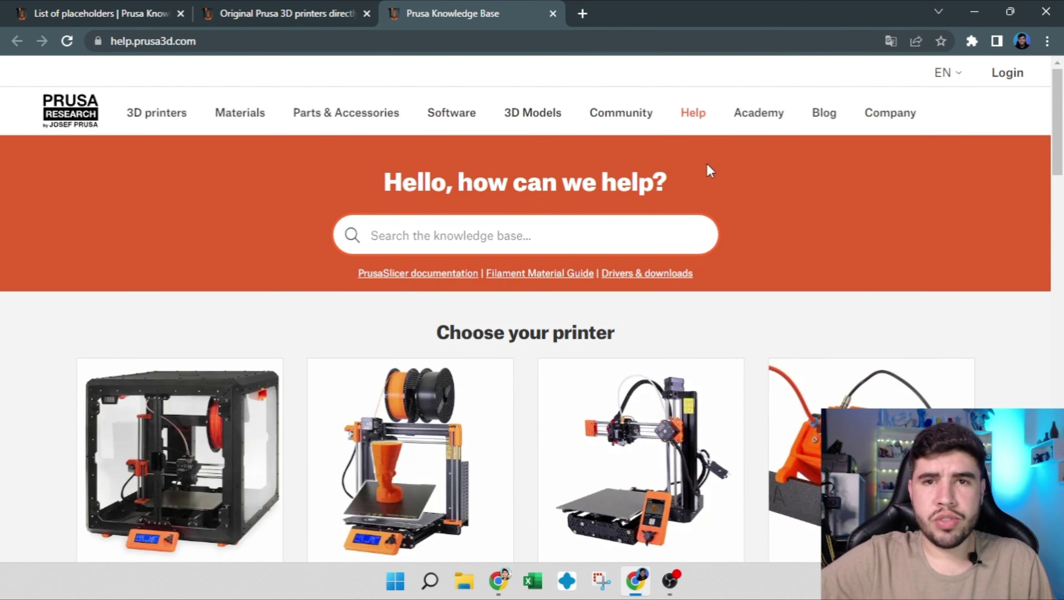
pyautogui.scroll(-5, 703, 157)
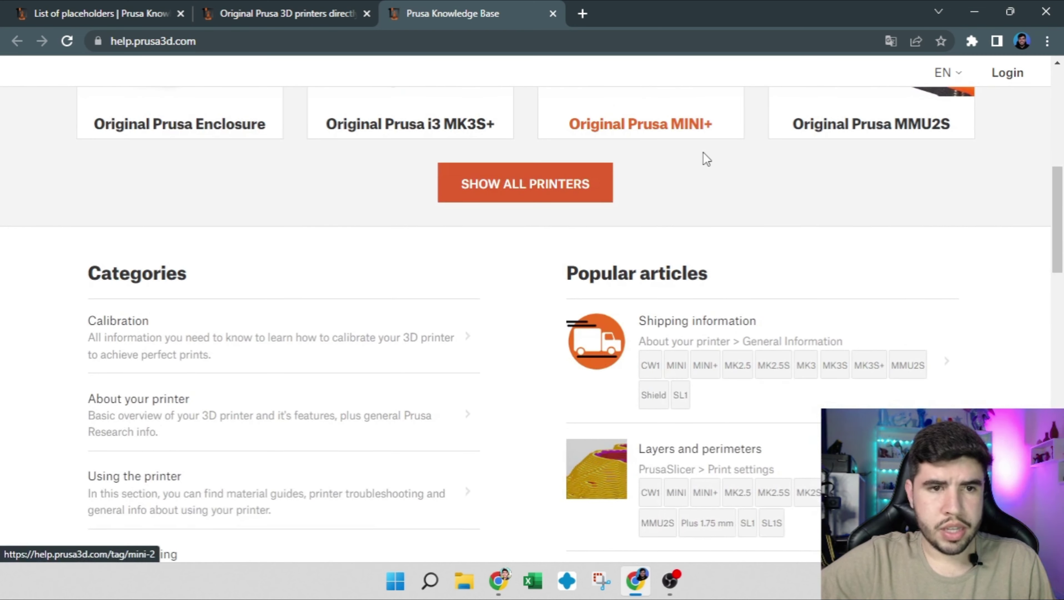
pyautogui.scroll(5, 703, 162)
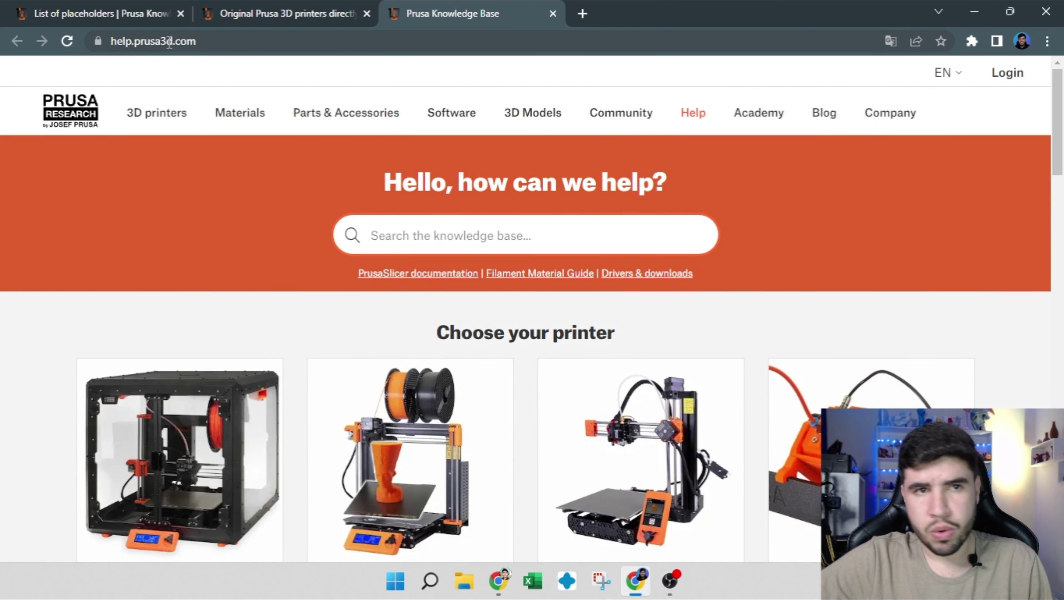
pyautogui.scroll(-15, 527, 235)
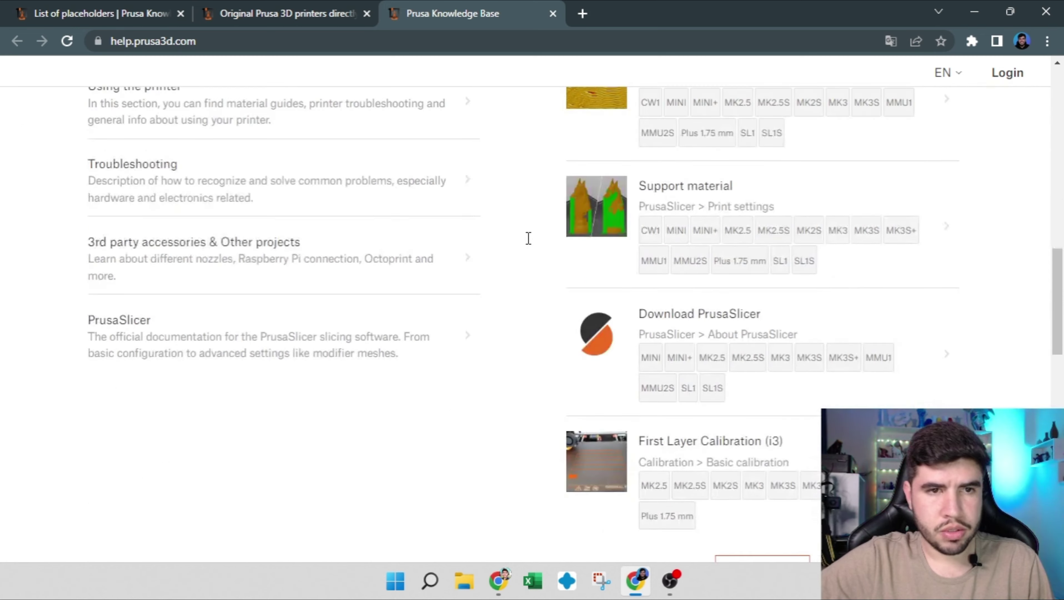
pyautogui.scroll(3, 474, 249)
pyautogui.click(101, 240)
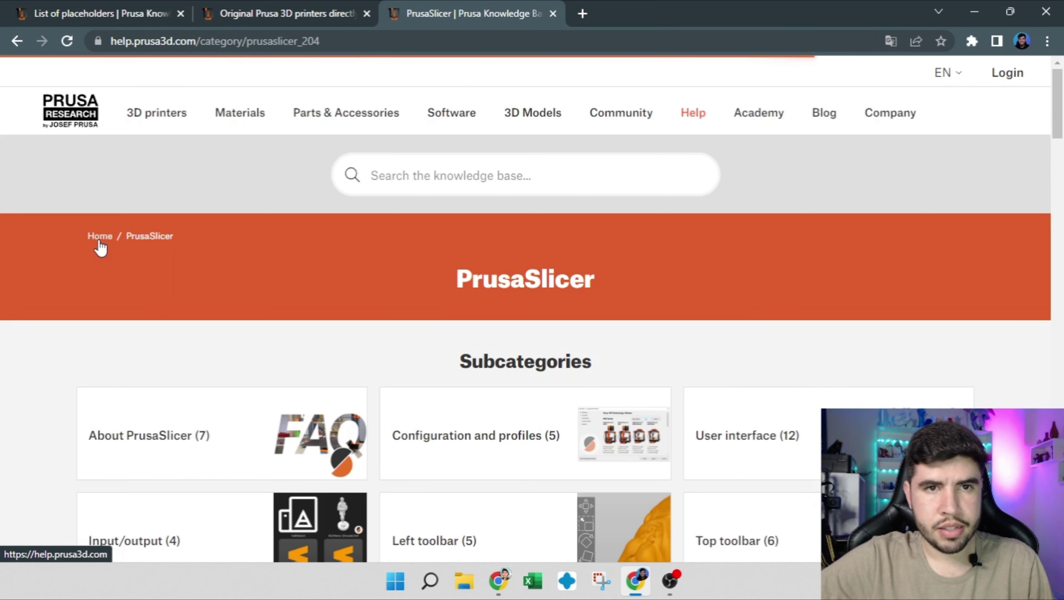
pyautogui.scroll(-6, 466, 249)
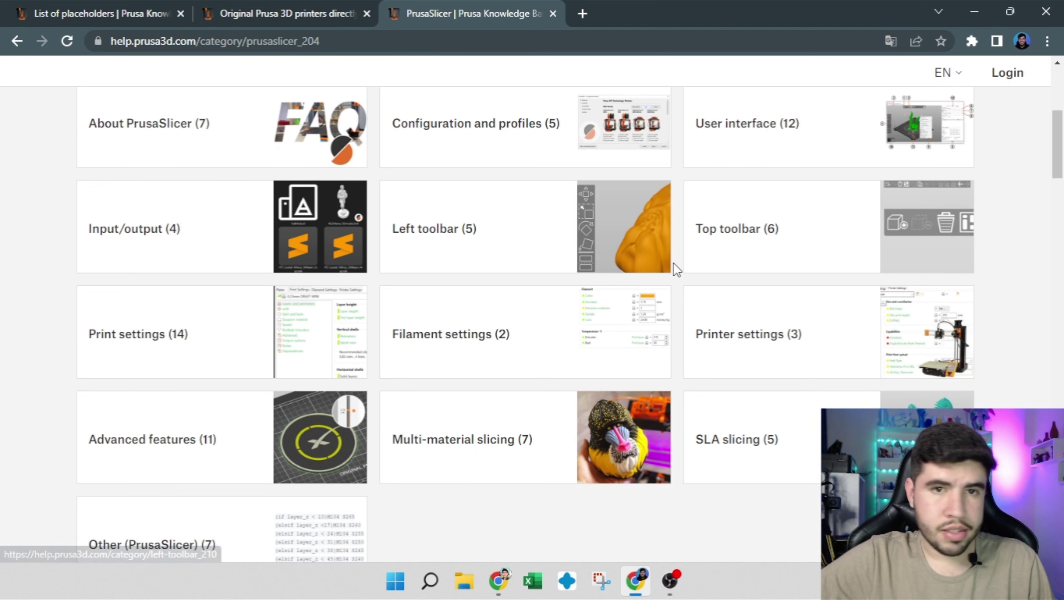
pyautogui.scroll(2, 674, 264)
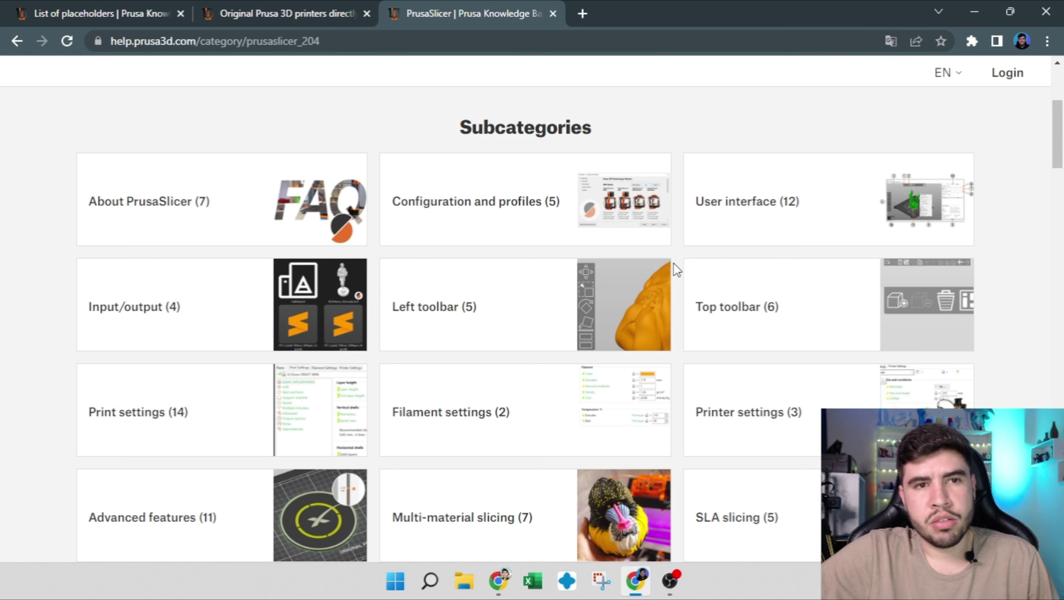
pyautogui.scroll(-2, 674, 263)
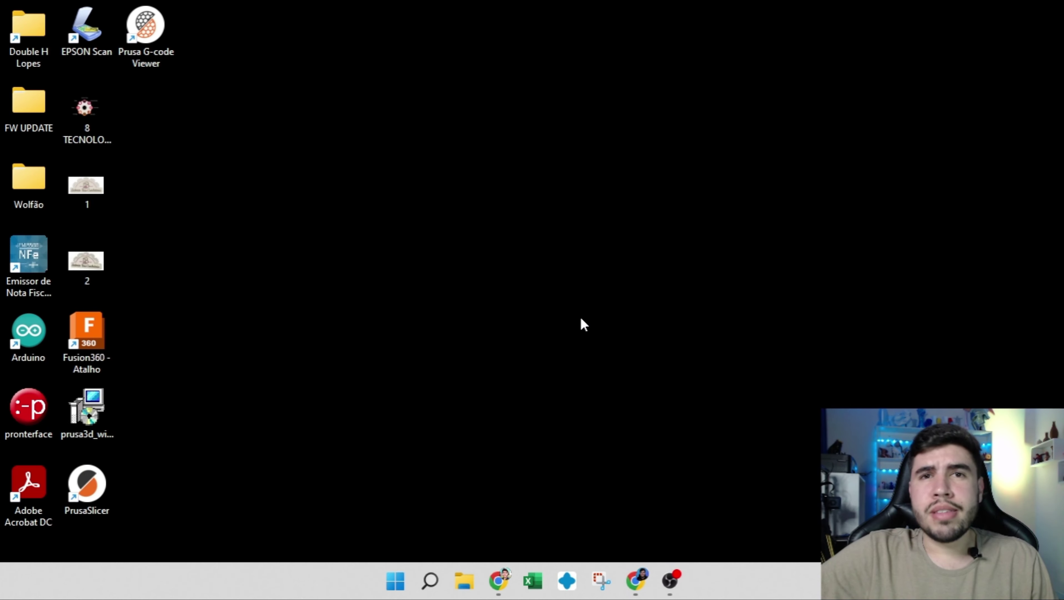
# - Launch PrusaSlicer from the desktop and open its Configuration Wizard
pyautogui.doubleClick(79, 493)
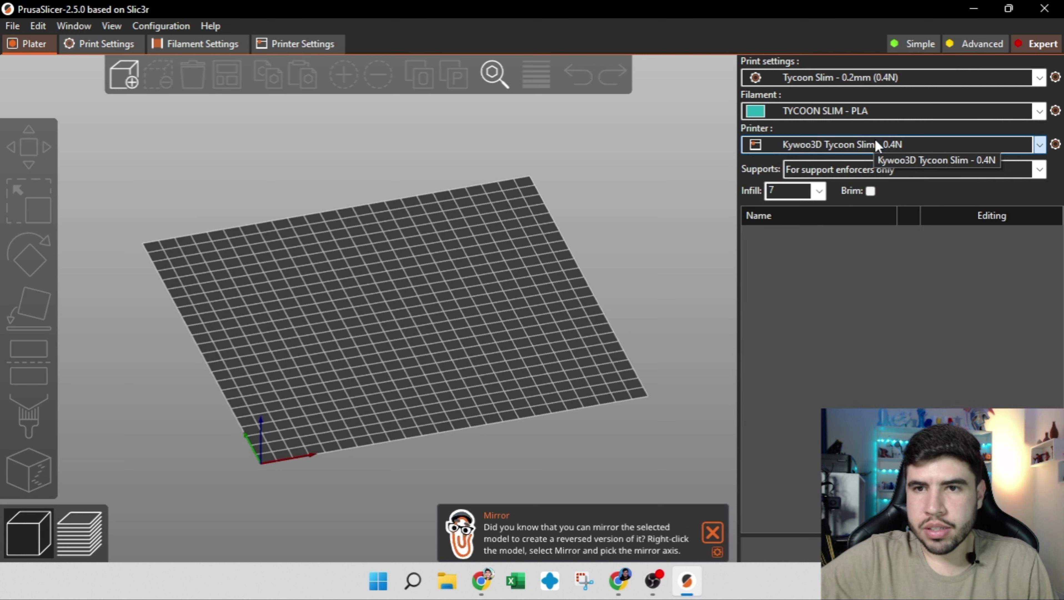
pyautogui.click(859, 112)
pyautogui.click(859, 112)
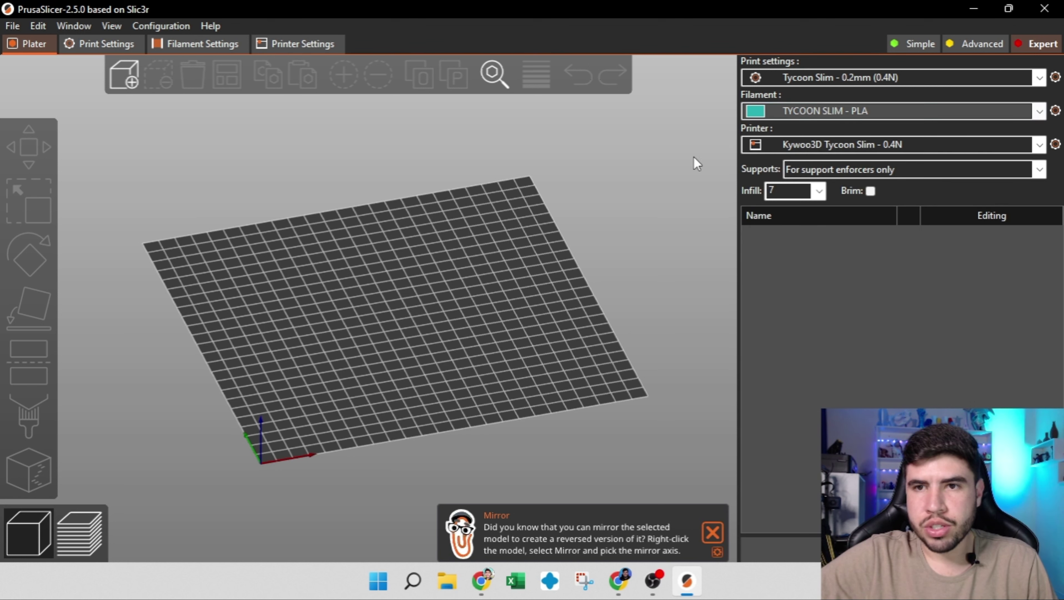
pyautogui.moveTo(499, 235); pyautogui.dragTo(505, 235)
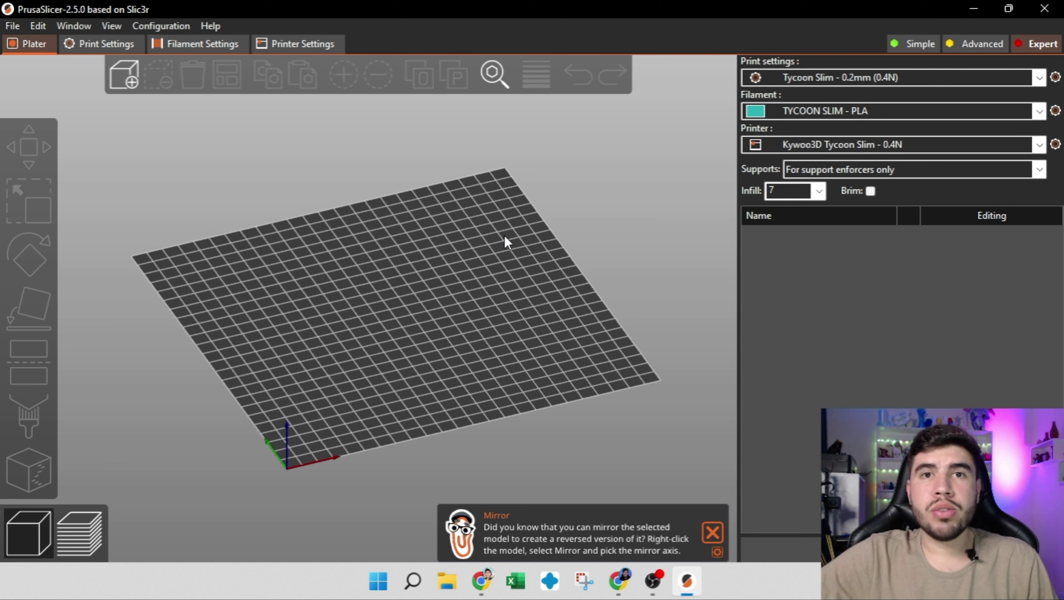
pyautogui.click(158, 23)
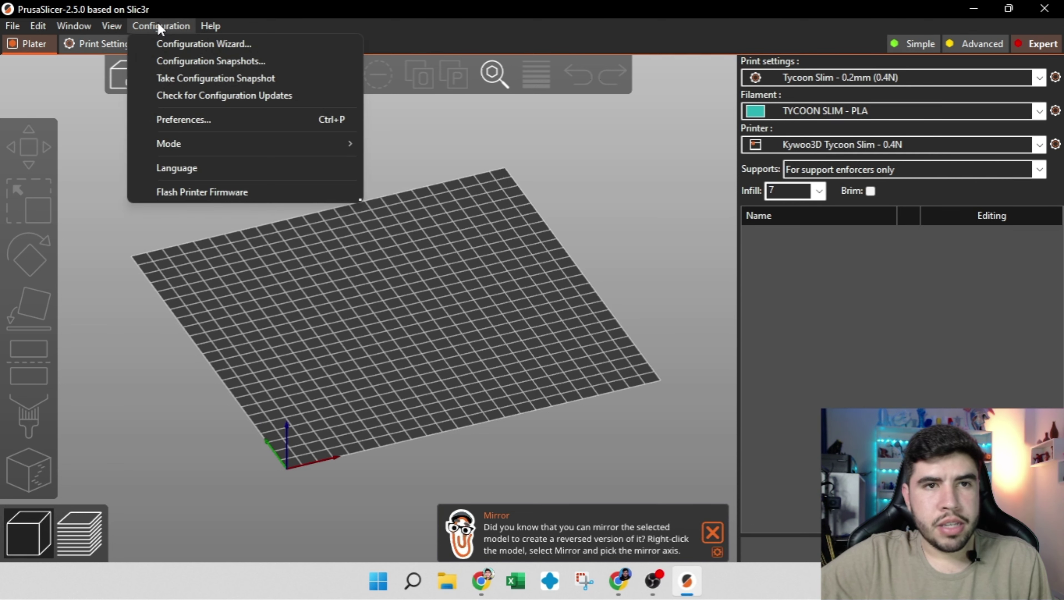
pyautogui.click(202, 44)
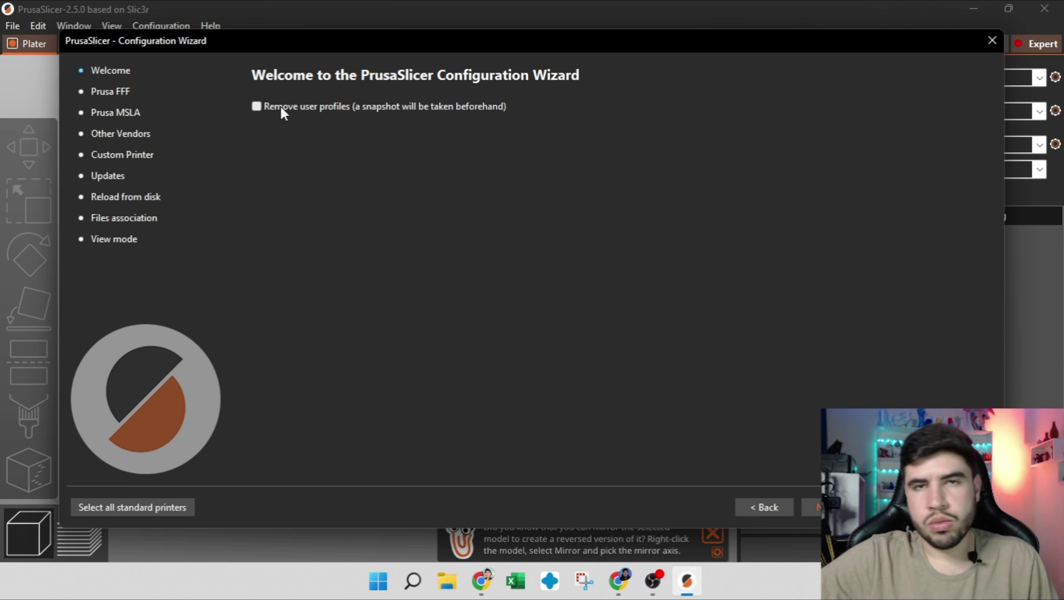
# - Examine the printer families and nozzle options offered for Prusa FFF printers in the wizard
pyautogui.click(115, 90)
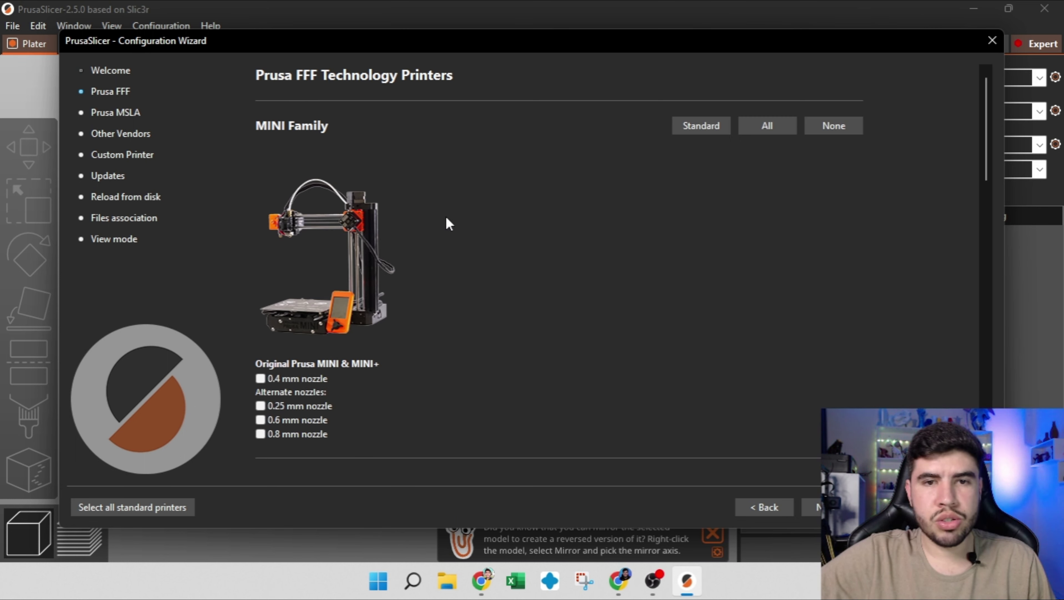
pyautogui.scroll(-3, 449, 204)
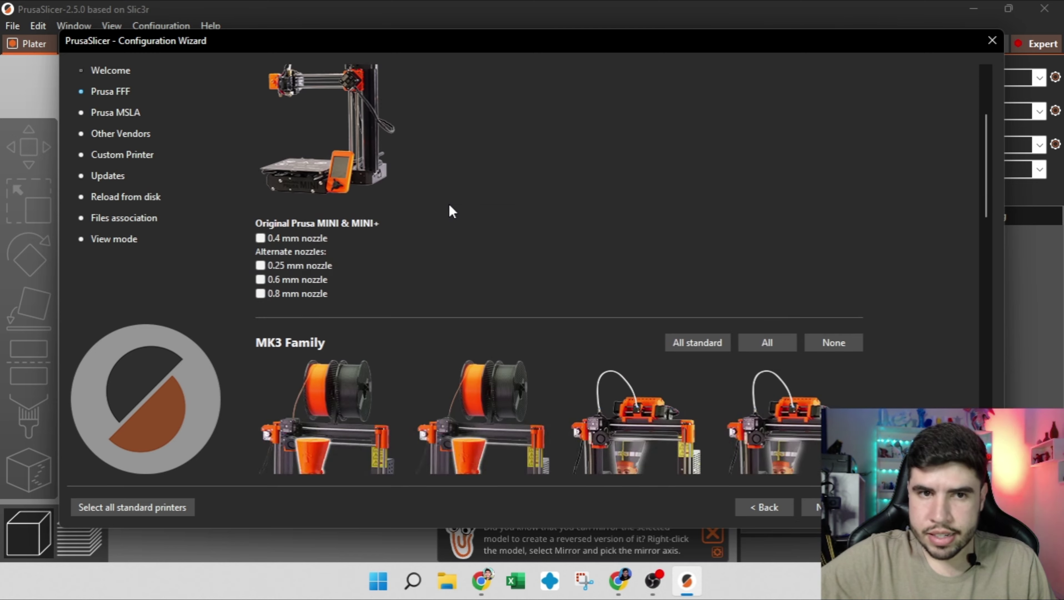
pyautogui.scroll(-18, 449, 204)
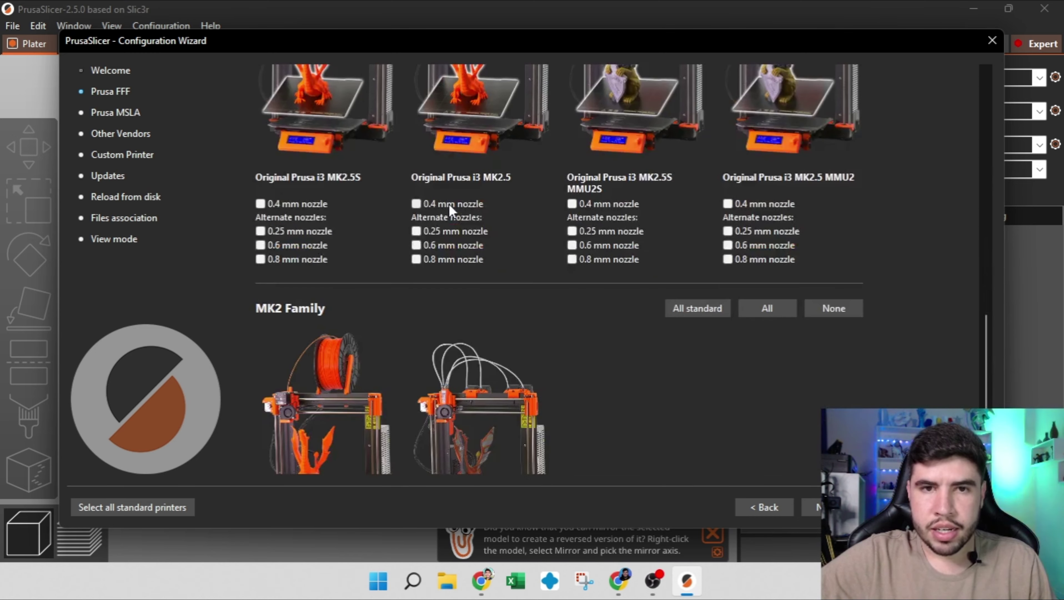
pyautogui.scroll(-4, 449, 204)
pyautogui.scroll(20, 449, 204)
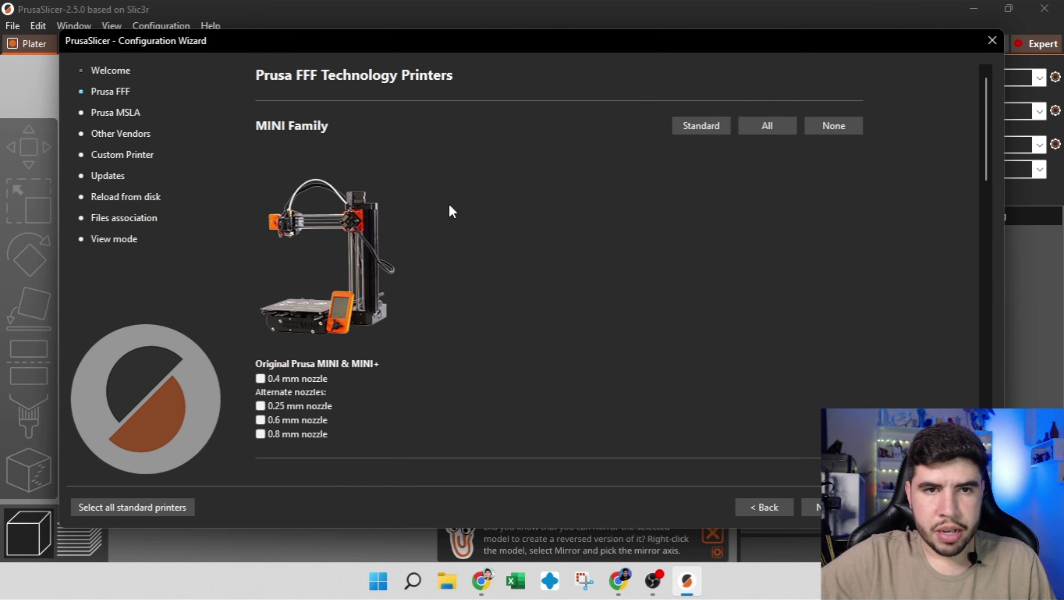
# - Try enabling the 0.4 mm nozzle for the Original Prusa i3 MK3S & MK3S+
pyautogui.scroll(-9, 449, 204)
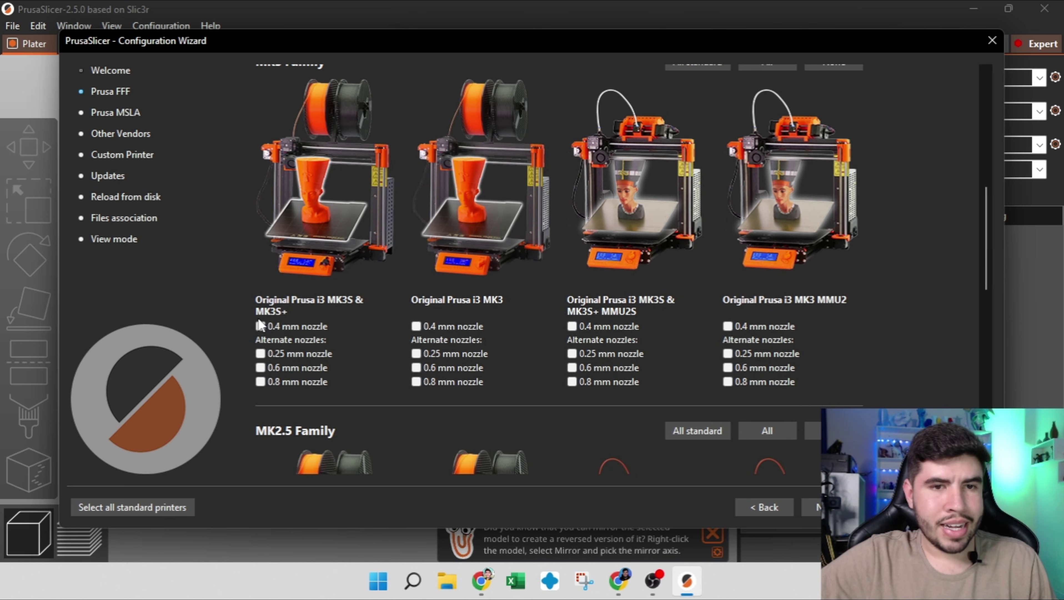
pyautogui.click(261, 326)
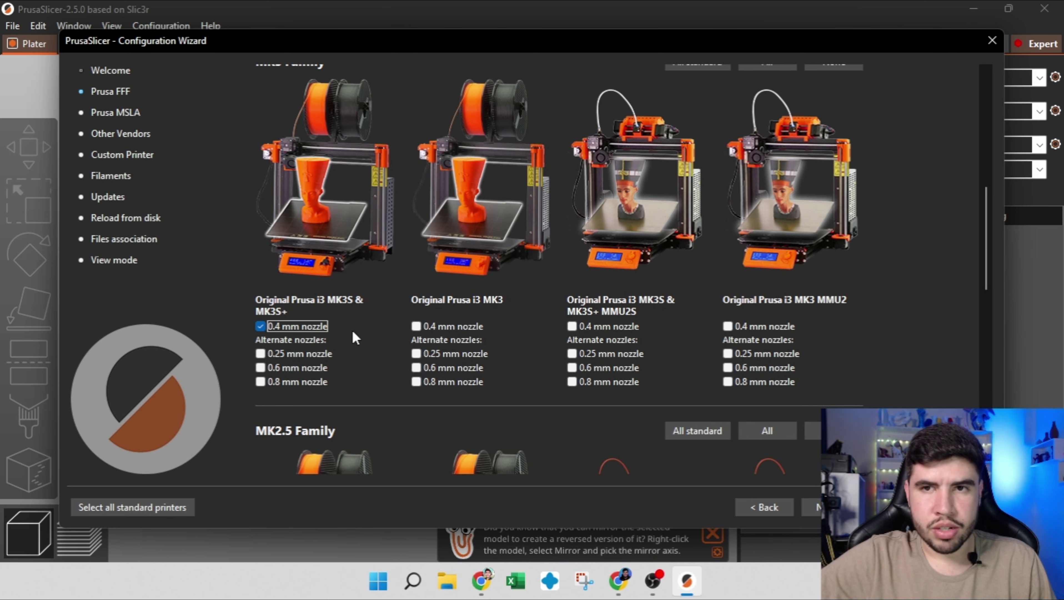
pyautogui.click(260, 327)
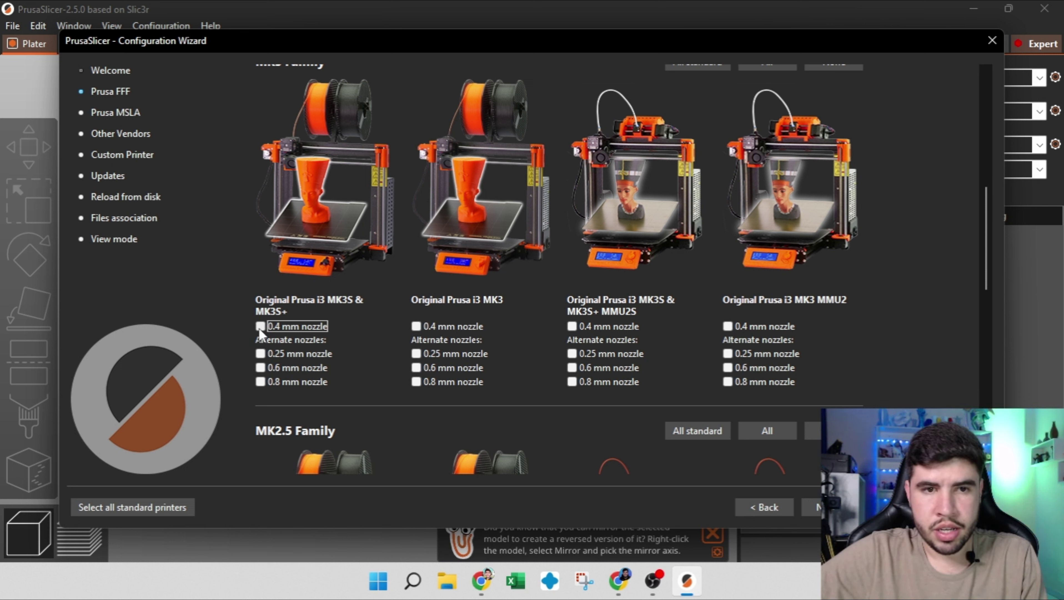
# - Try enabling the Original Prusa SL1S SPEED among the Prusa MSLA printers
pyautogui.scroll(5, 260, 328)
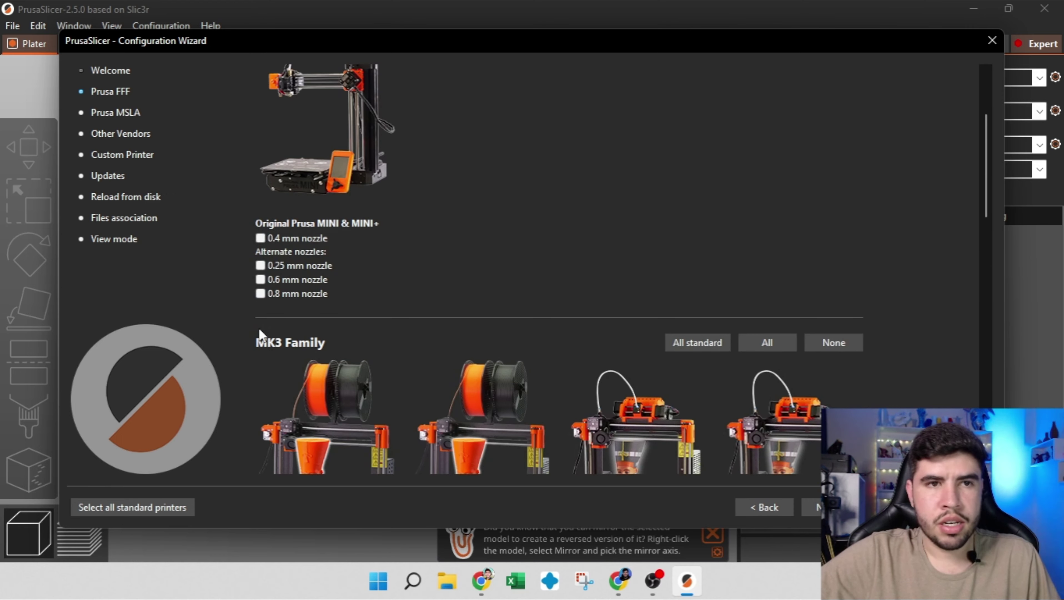
pyautogui.click(132, 113)
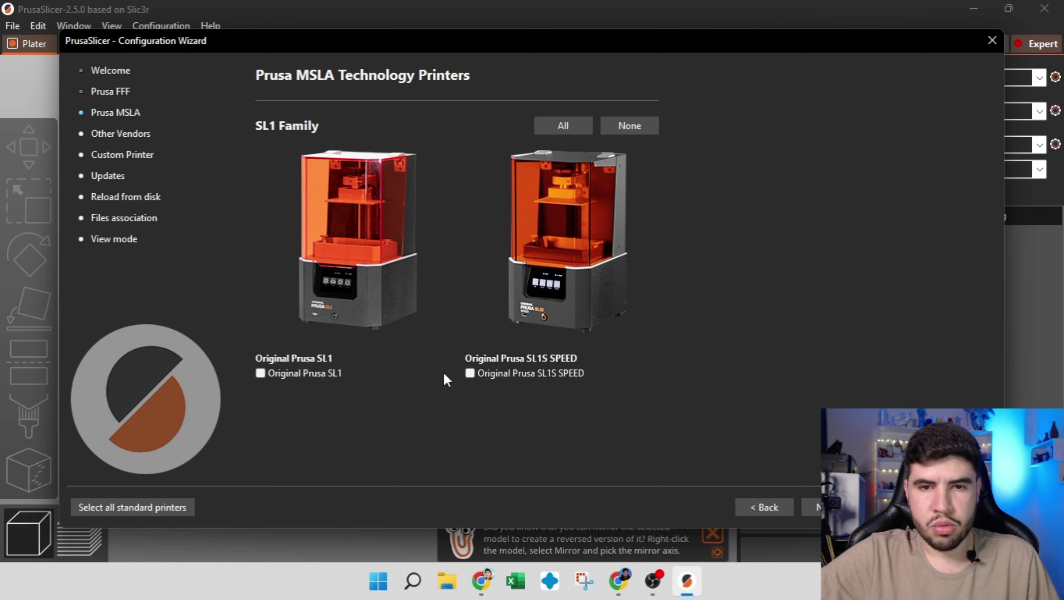
pyautogui.click(470, 374)
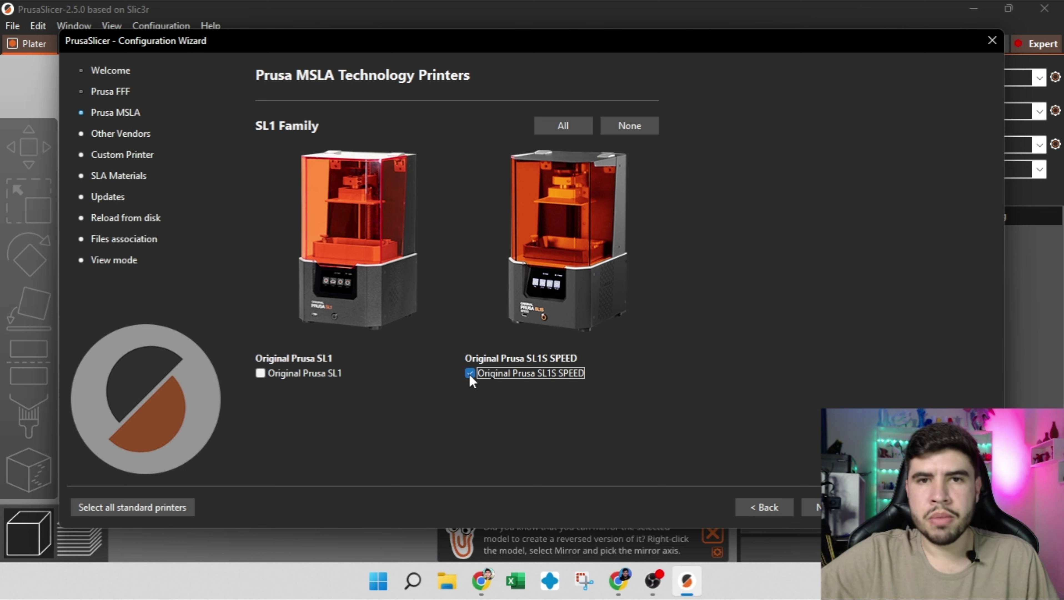
pyautogui.click(470, 373)
# - Enable Creality as an additional vendor in the wizard's Other Vendors list and look through the remaining vendors
pyautogui.click(814, 507)
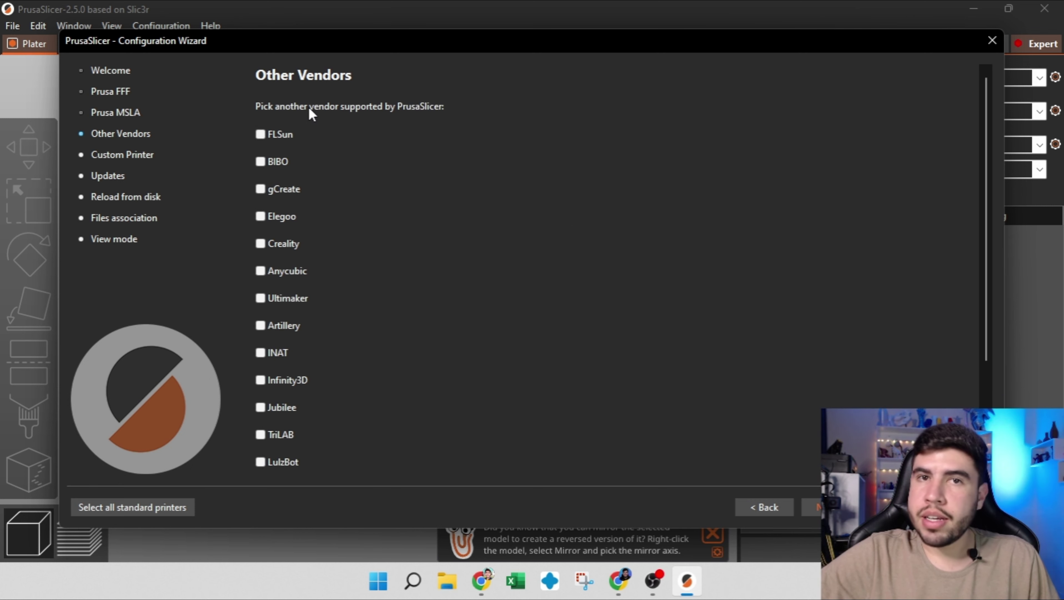
pyautogui.scroll(-3, 368, 176)
pyautogui.scroll(3, 369, 176)
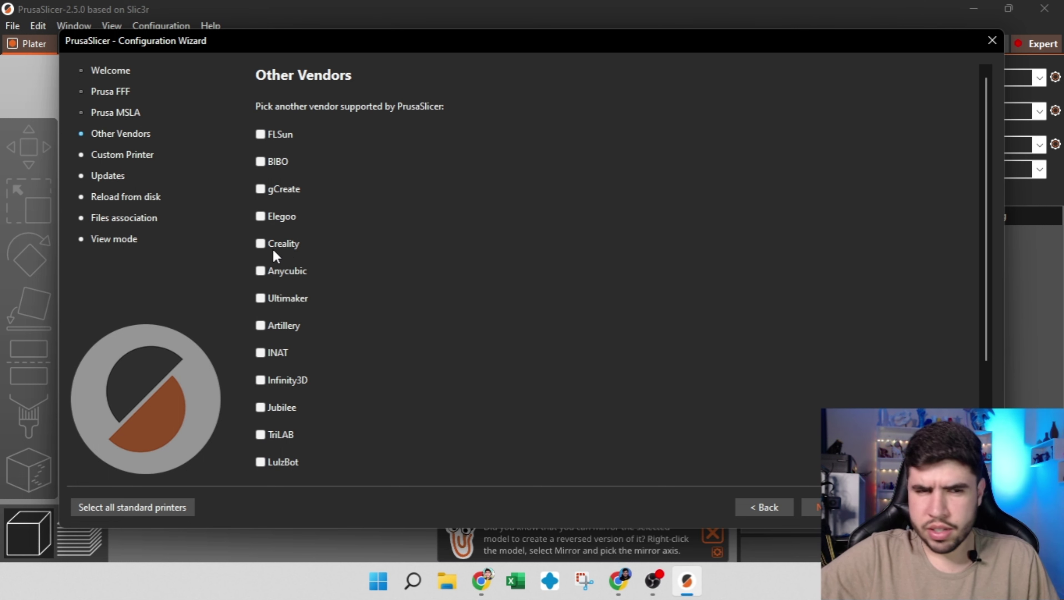
pyautogui.click(259, 247)
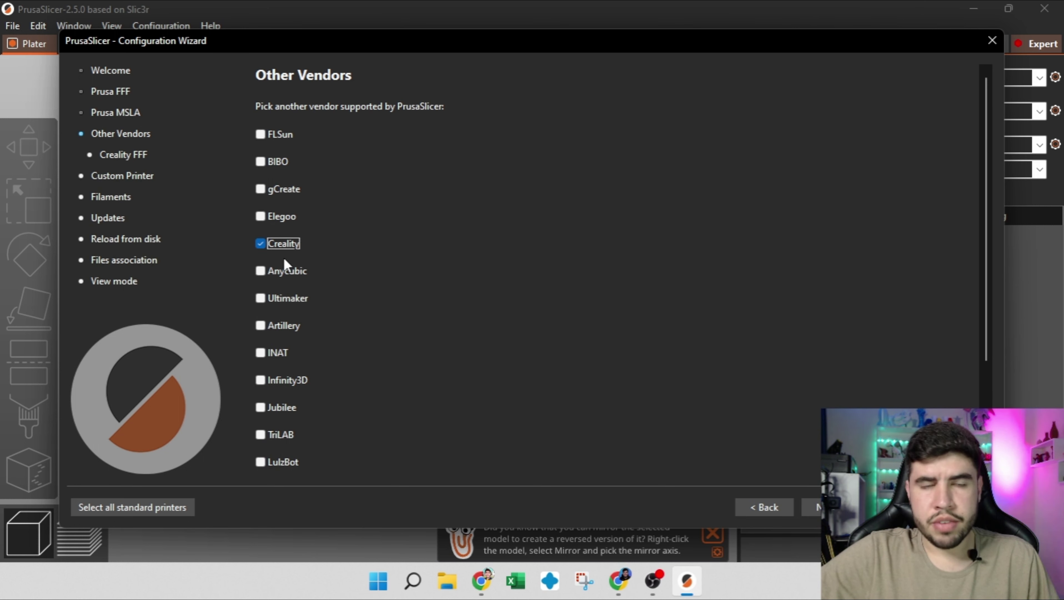
pyautogui.scroll(-3, 399, 229)
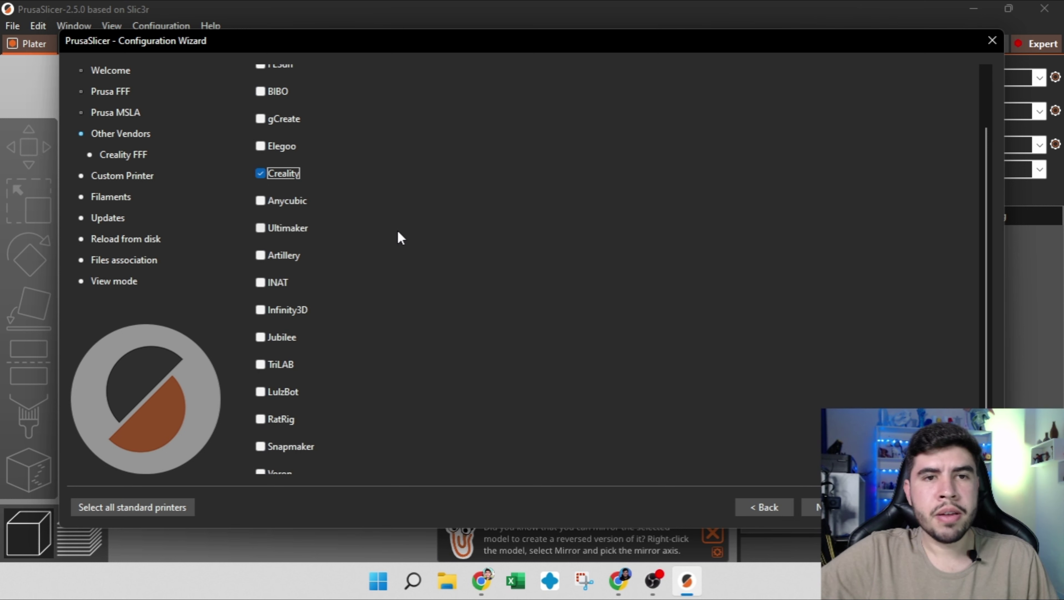
pyautogui.scroll(-3, 283, 290)
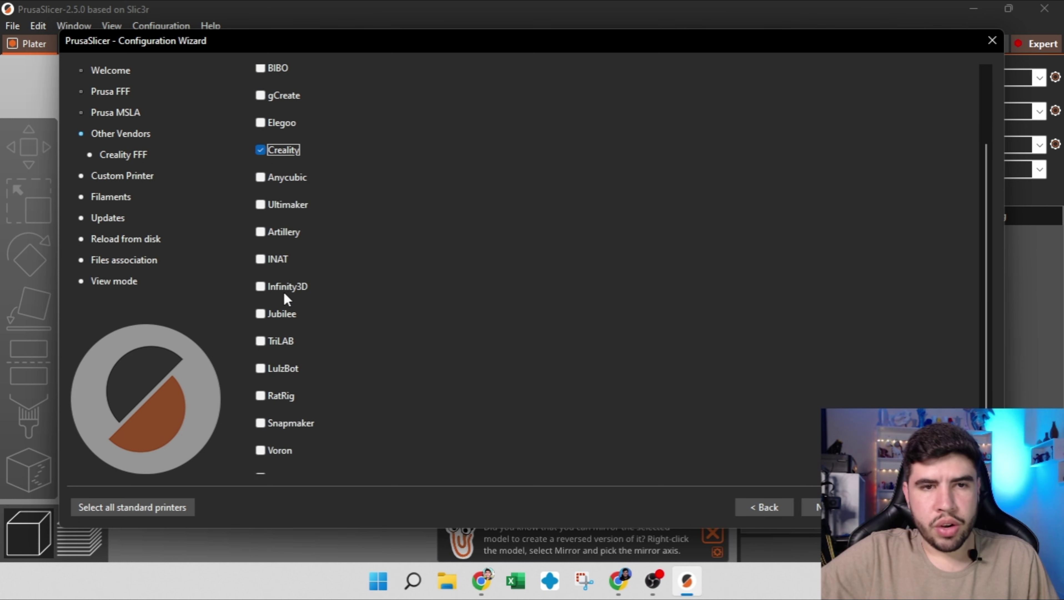
pyautogui.scroll(6, 285, 370)
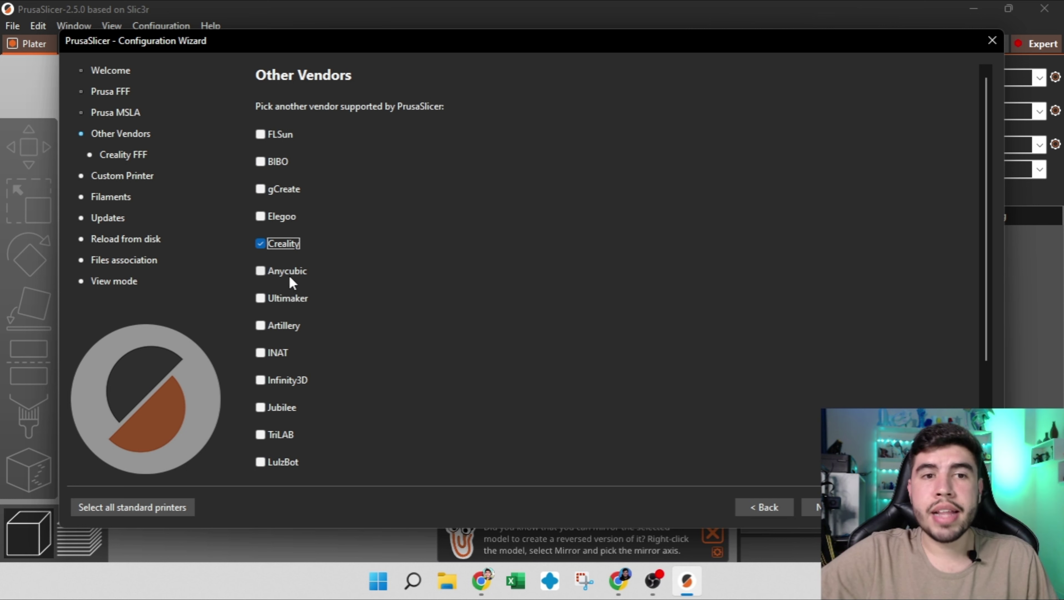
pyautogui.scroll(-6, 289, 307)
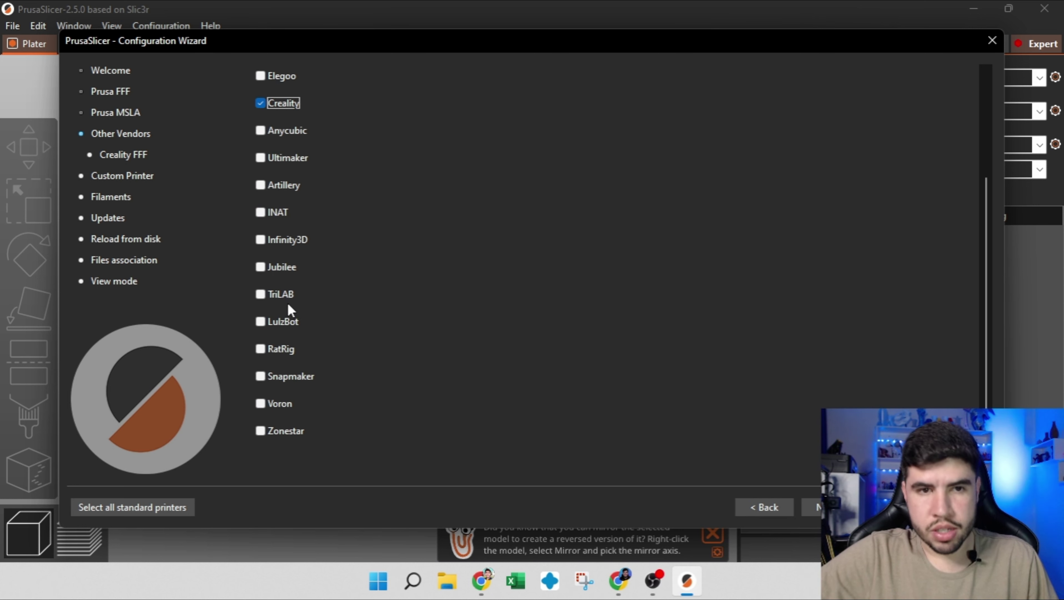
pyautogui.scroll(6, 287, 361)
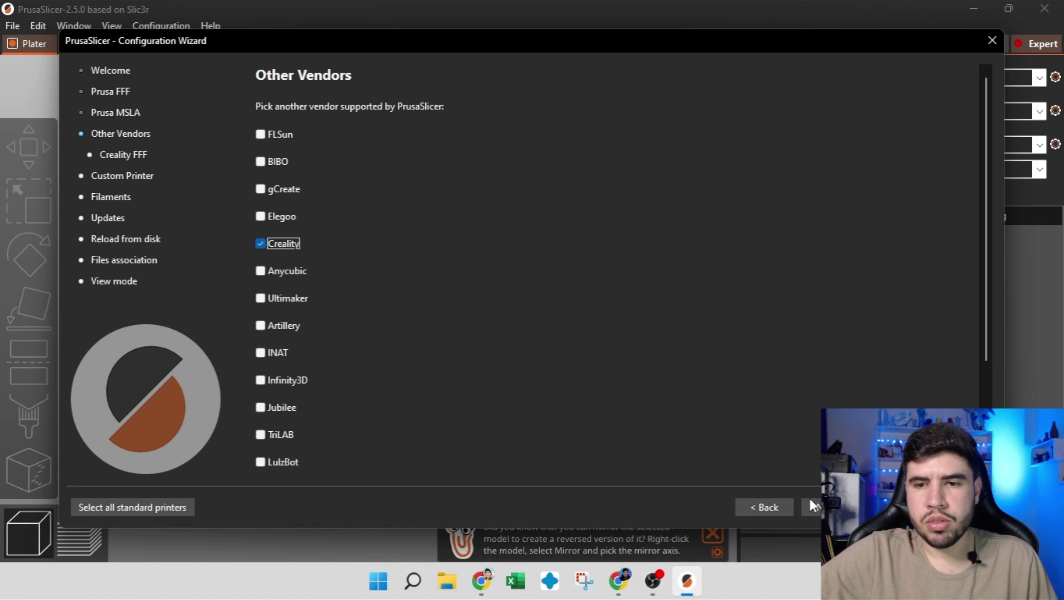
# - Examine the Ender family models and their nozzle options among the Creality FFF printers
pyautogui.click(836, 507)
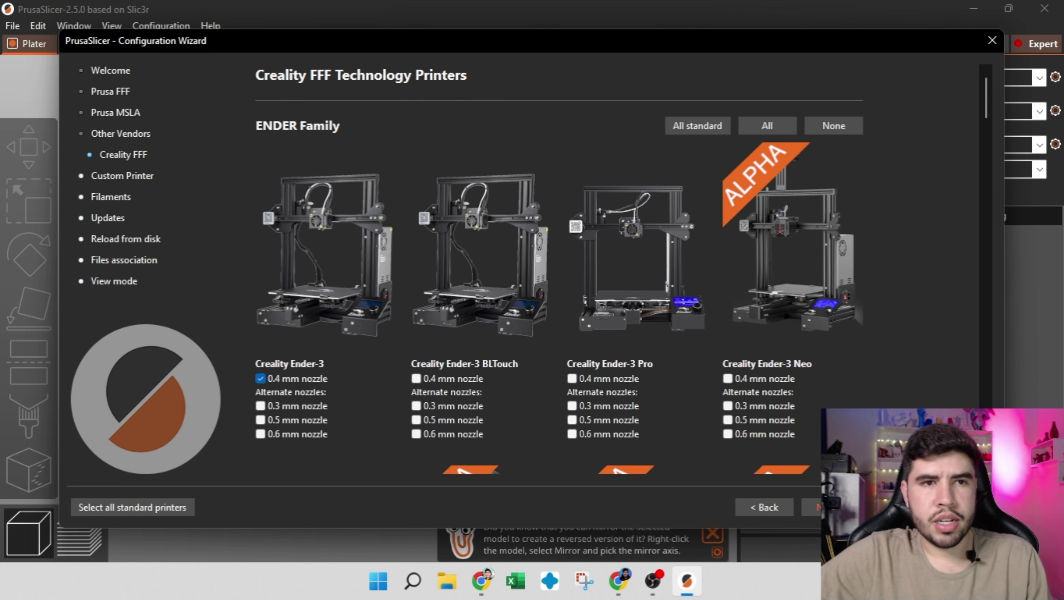
pyautogui.scroll(-2, 416, 304)
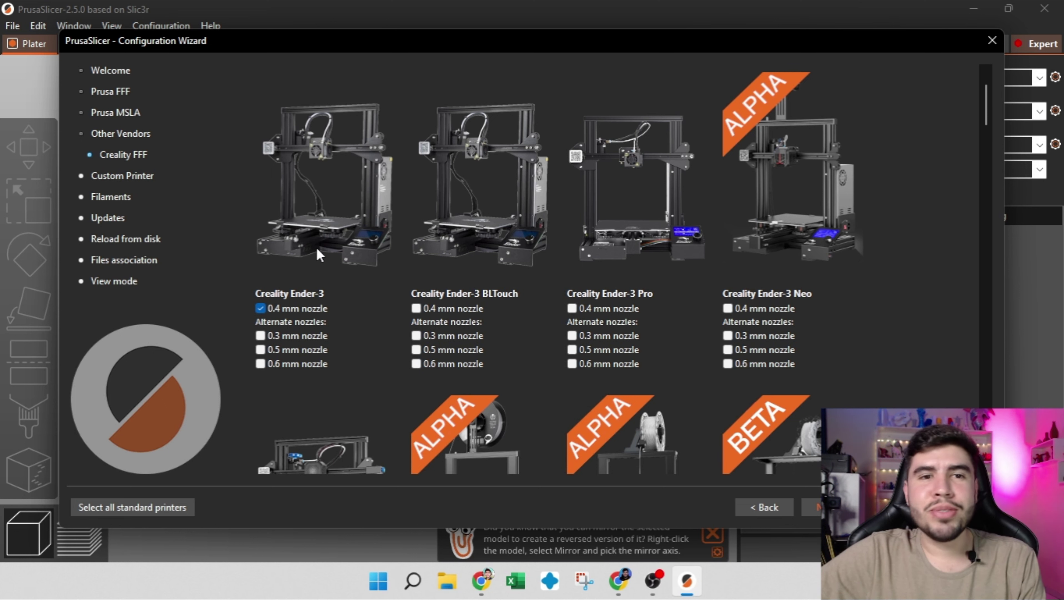
pyautogui.scroll(-1, 318, 252)
pyautogui.scroll(-1, 317, 249)
pyautogui.scroll(3, 315, 246)
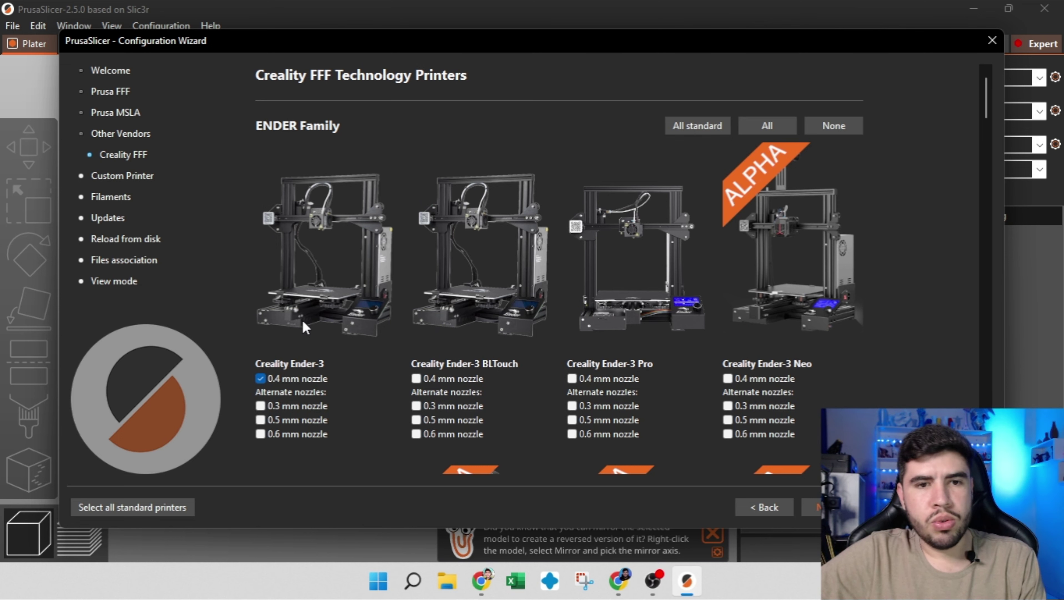
pyautogui.scroll(-1, 672, 280)
pyautogui.scroll(-4, 672, 280)
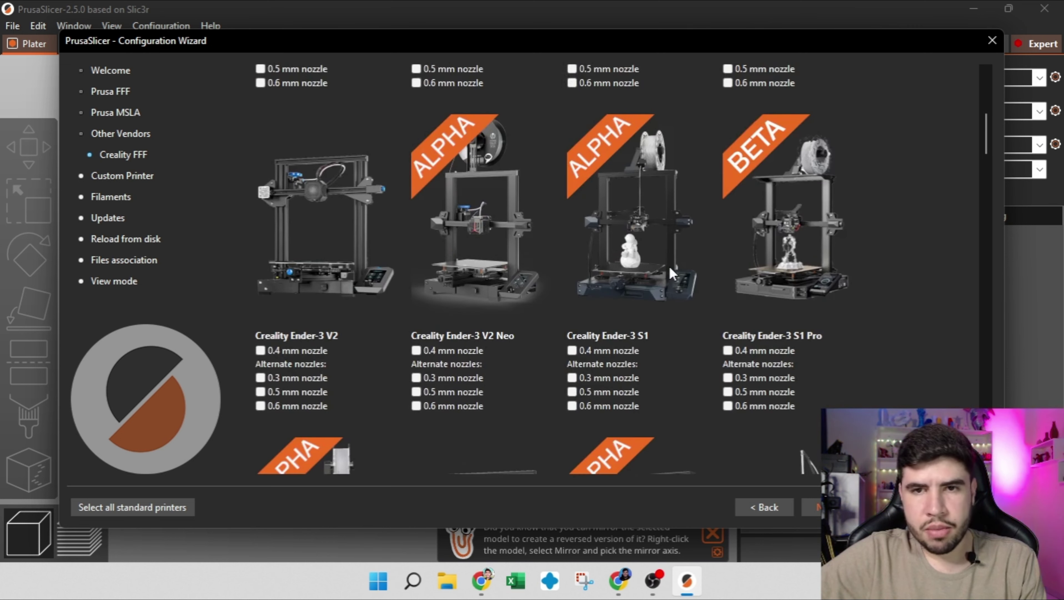
pyautogui.scroll(-4, 312, 212)
pyautogui.scroll(4, 314, 210)
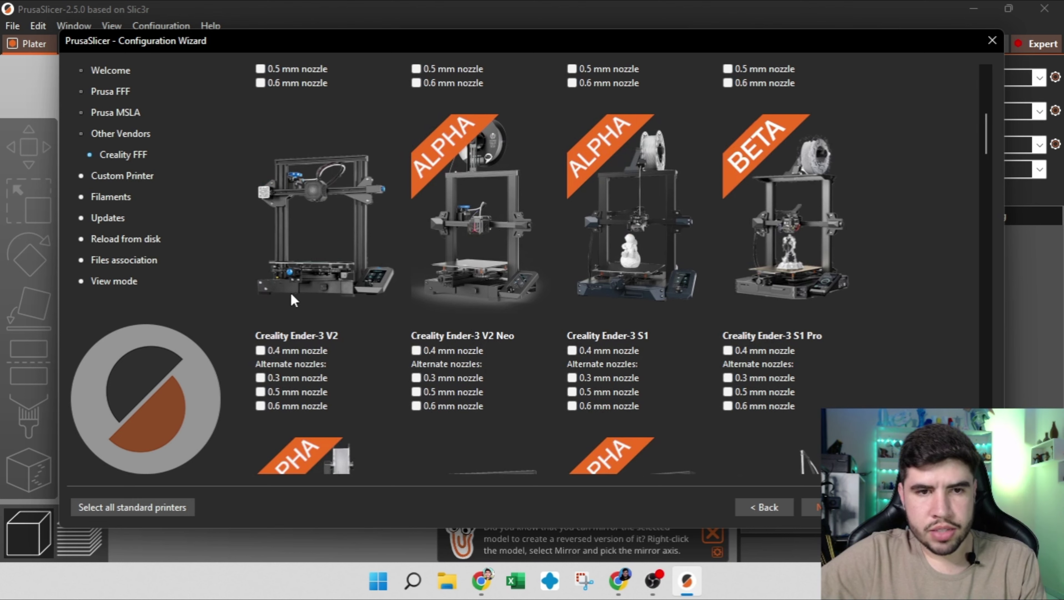
pyautogui.scroll(4, 296, 323)
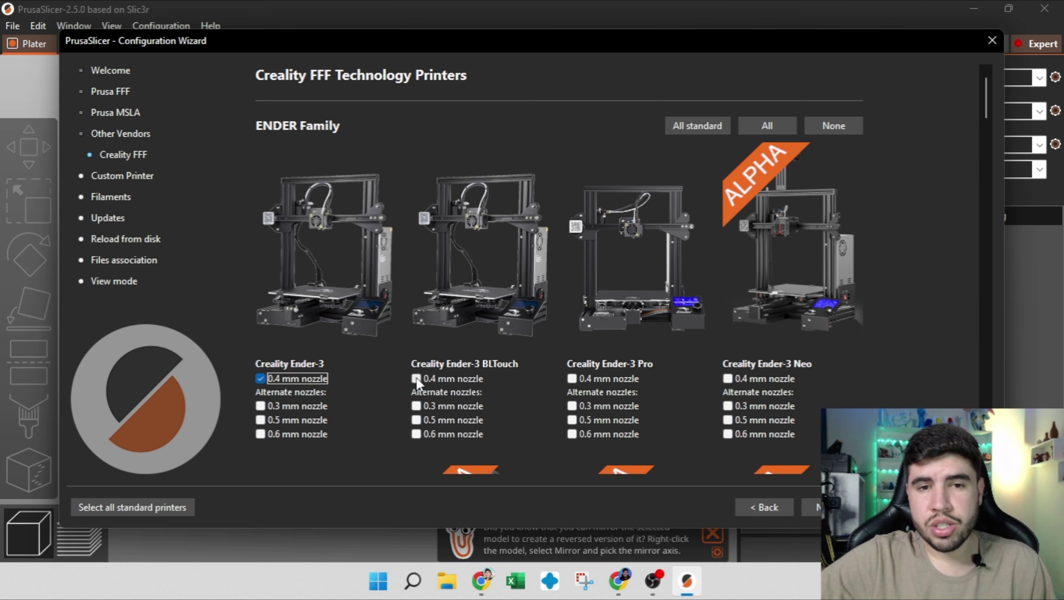
# - Try the Creality Ender-3 BLTouch 0.4 mm nozzle in place of the Ender-3's, and restore the Ender-3 0.4 mm selection
pyautogui.click(261, 379)
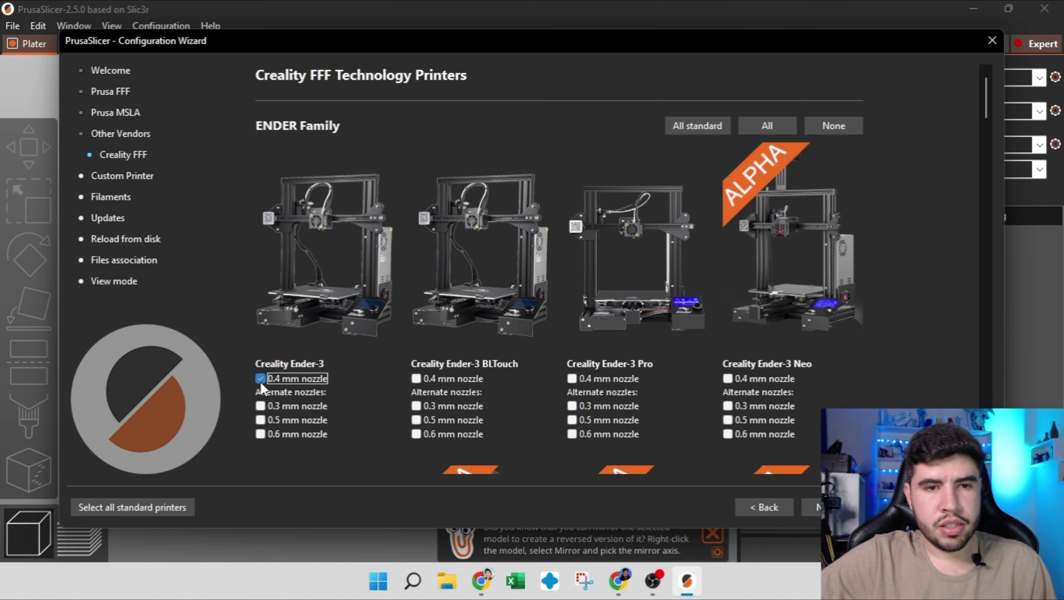
pyautogui.click(418, 380)
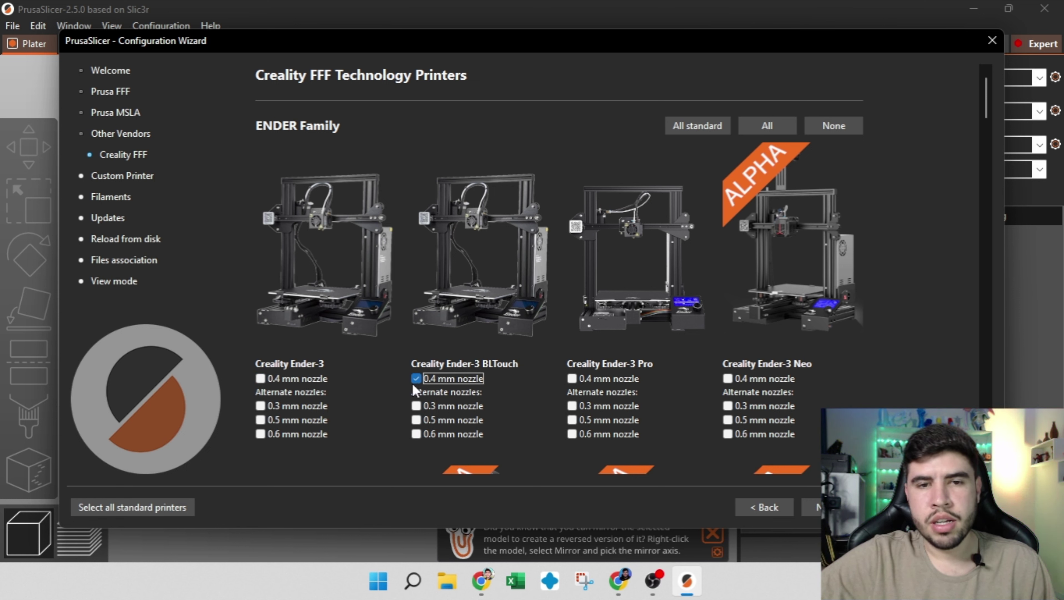
pyautogui.click(415, 380)
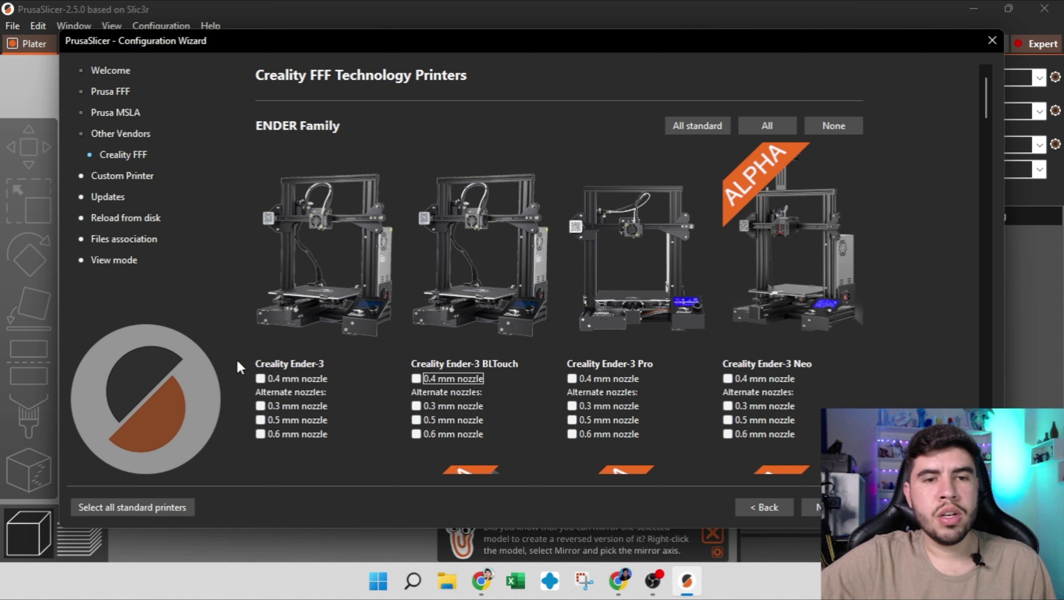
pyautogui.click(260, 379)
pyautogui.scroll(-5, 578, 367)
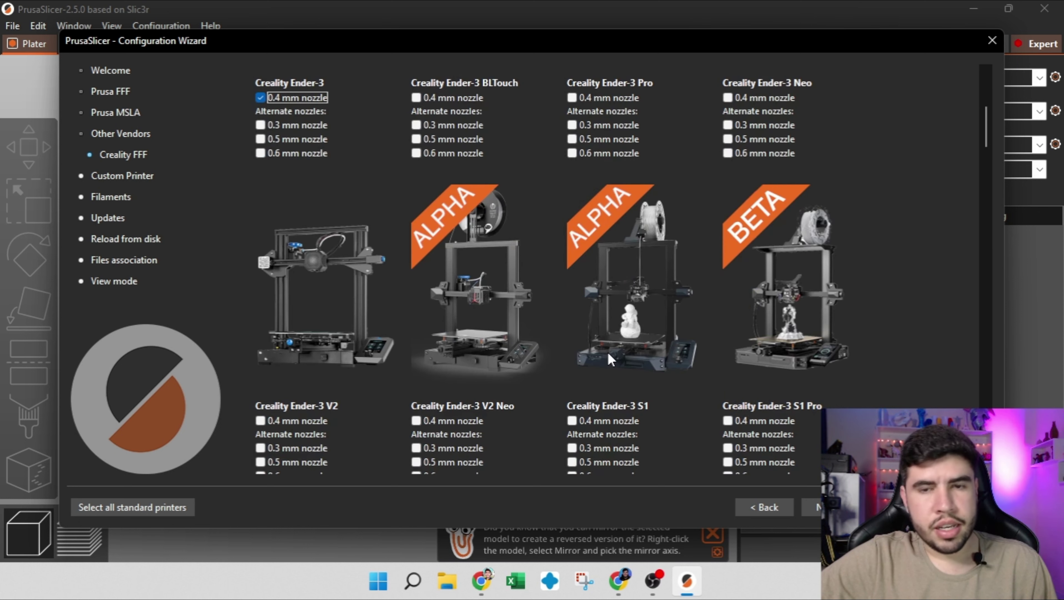
pyautogui.scroll(5, 594, 356)
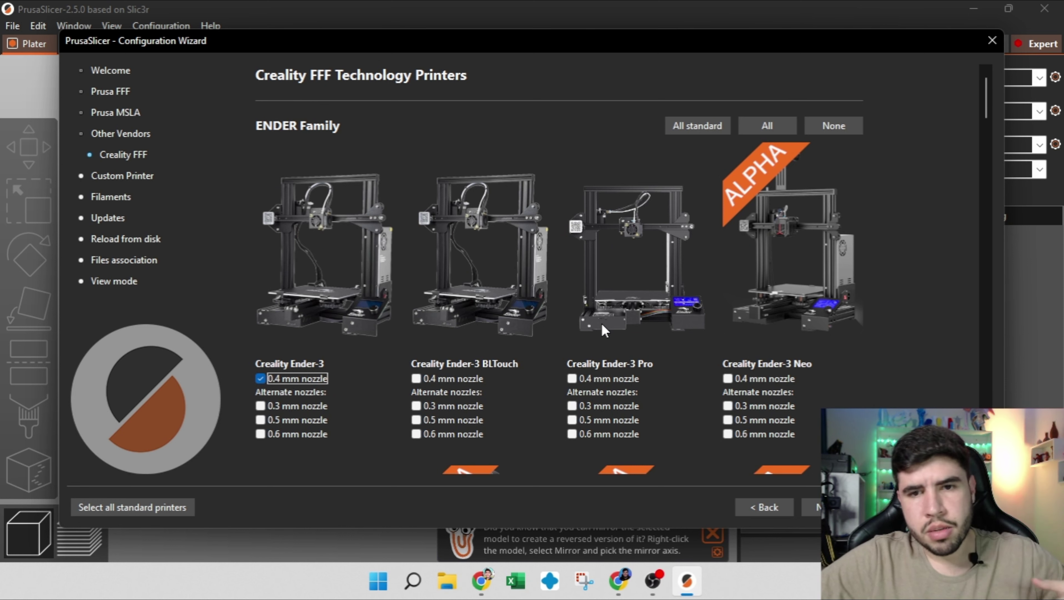
# - Define a custom printer profile named "Tycoon Slim" and continue to its firmware settings
pyautogui.click(831, 507)
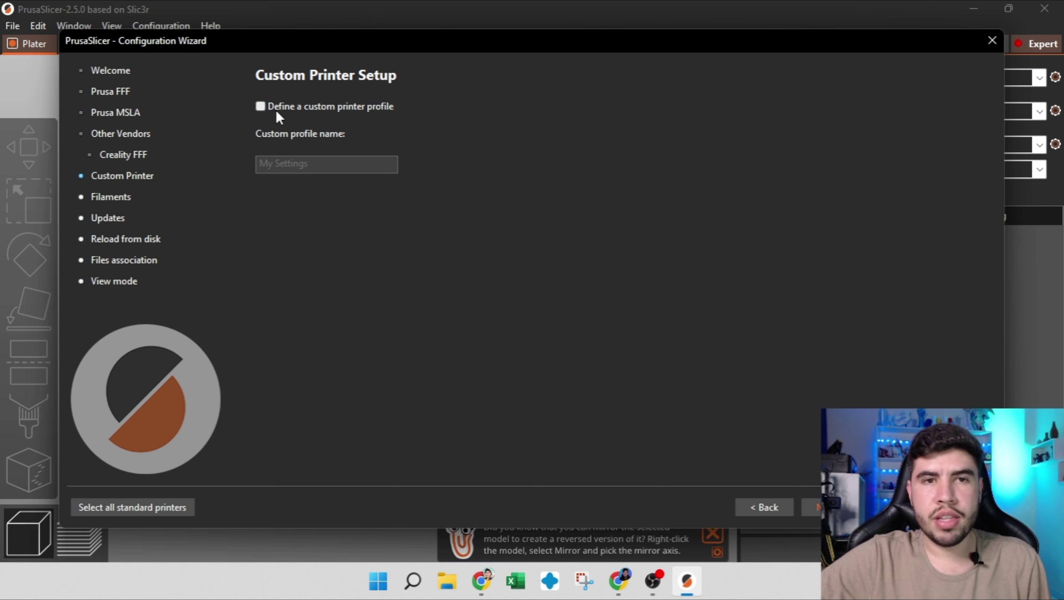
pyautogui.click(260, 107)
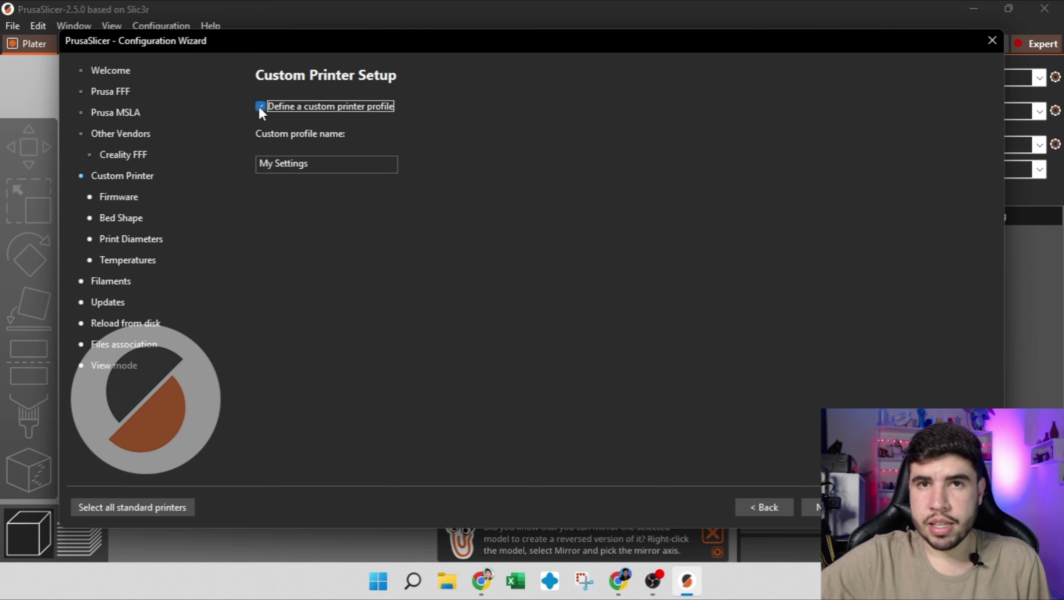
pyautogui.moveTo(349, 163); pyautogui.dragTo(252, 165)
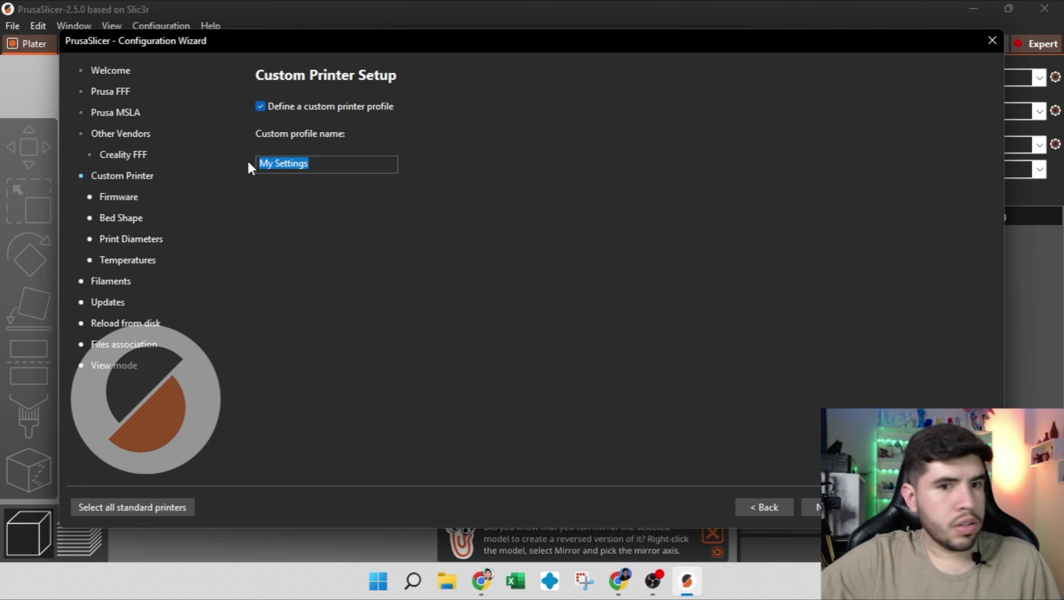
pyautogui.write('Tyc')
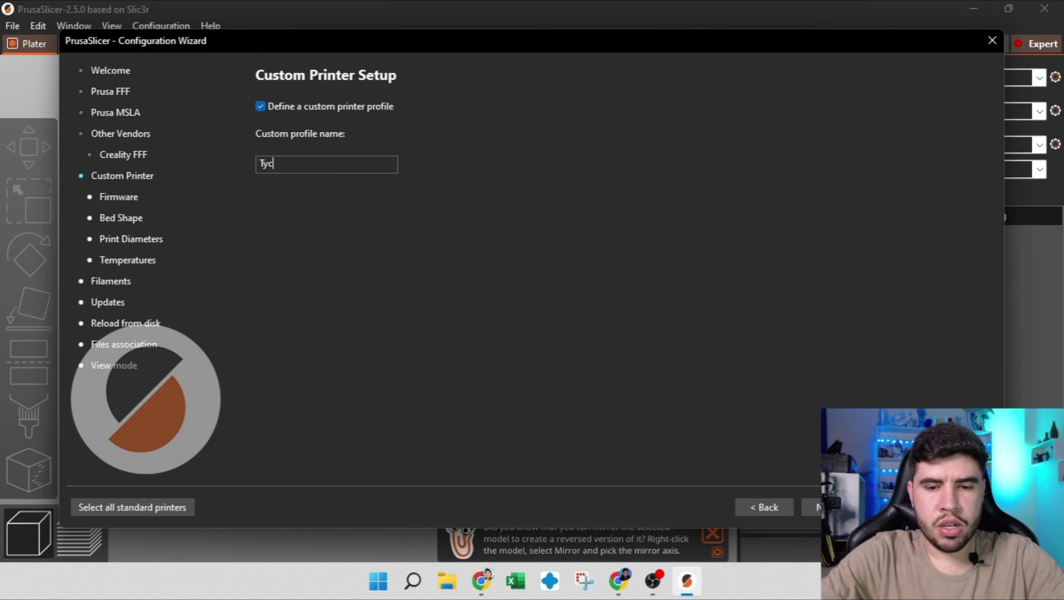
pyautogui.write('oon ')
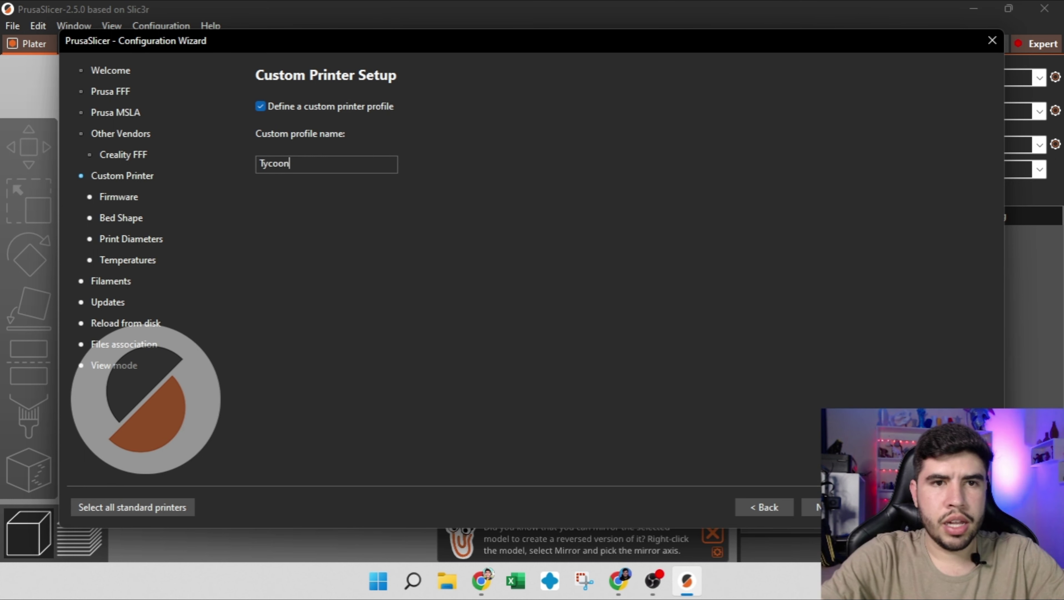
pyautogui.write('Slim')
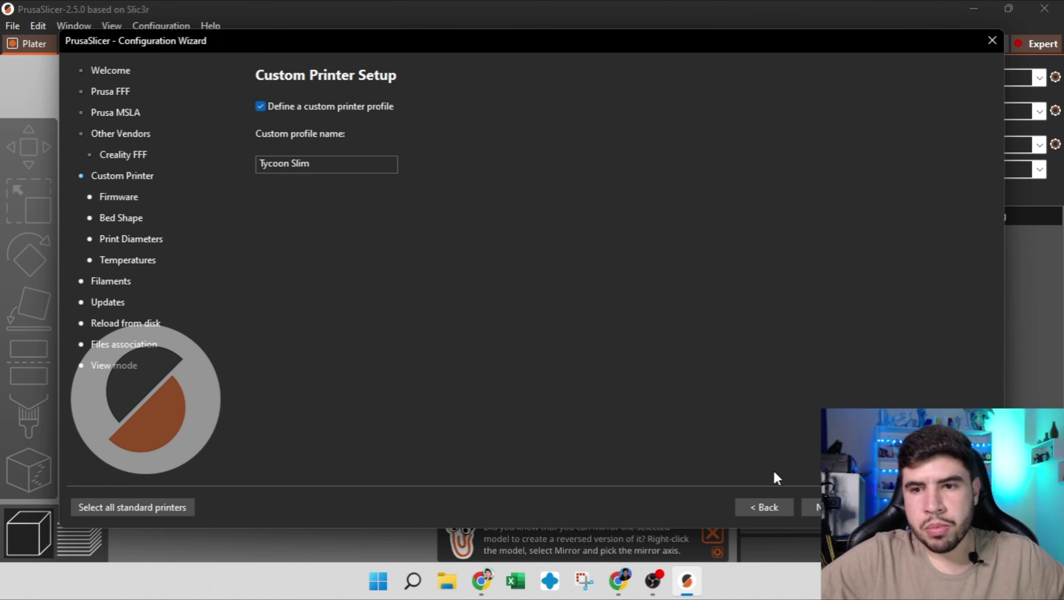
pyautogui.press('Return')
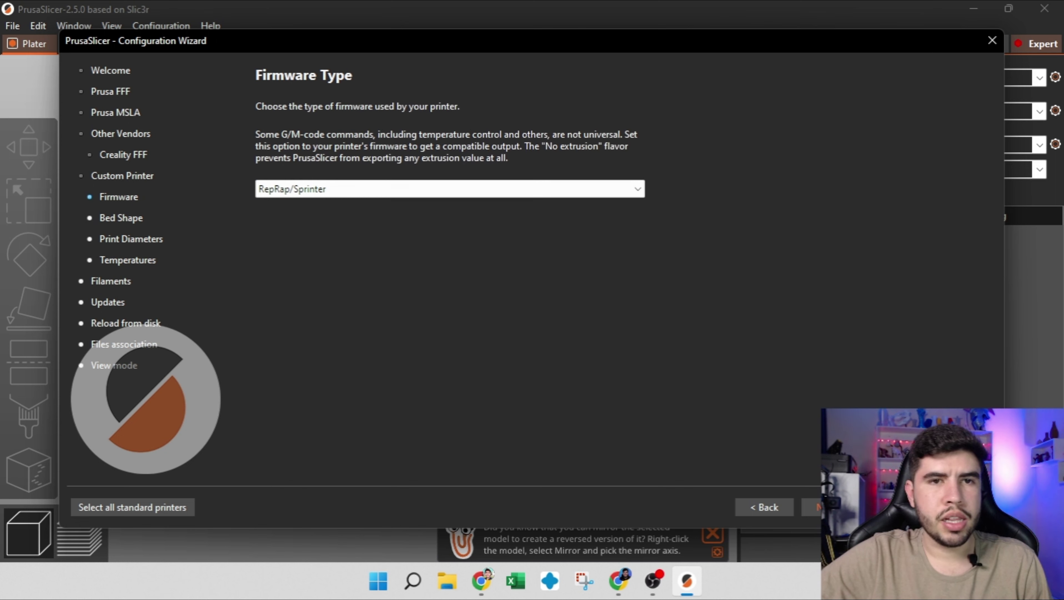
# - Set the custom printer's firmware type to Marlin (legacy) and continue to the bed shape settings
pyautogui.click(385, 185)
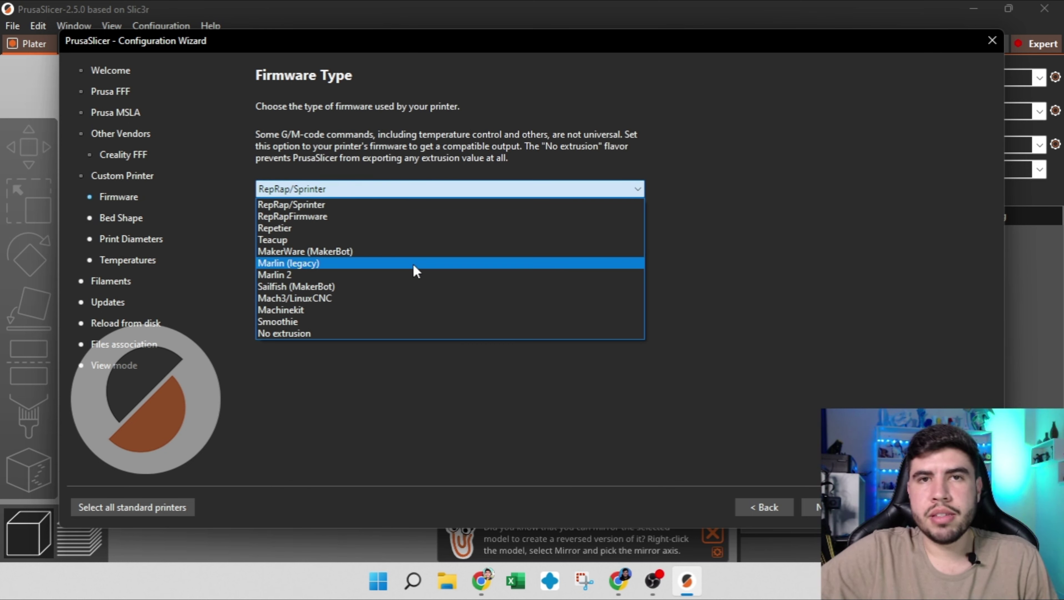
pyautogui.click(391, 264)
pyautogui.click(813, 507)
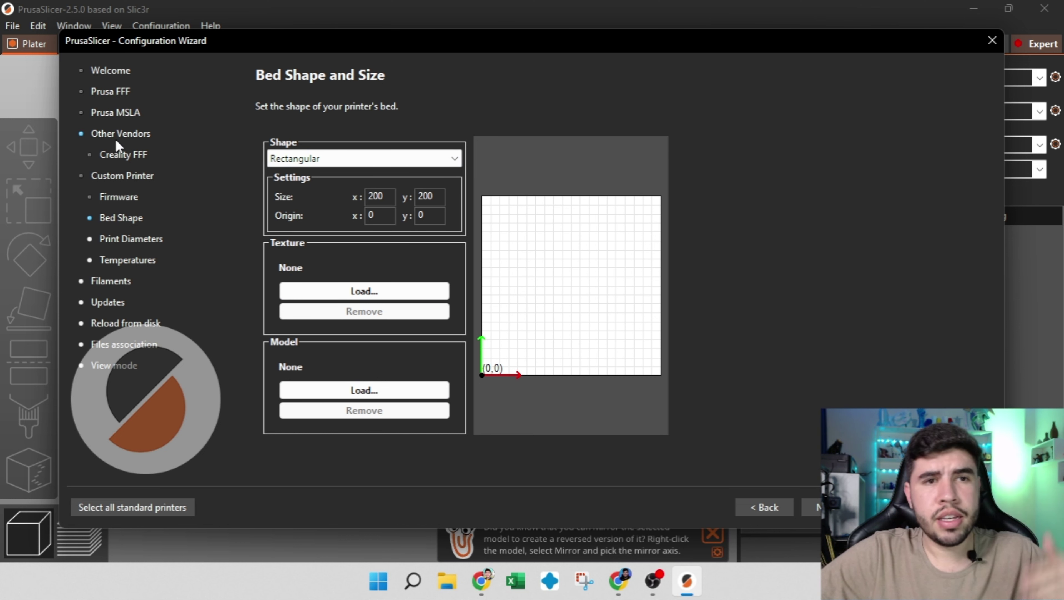
# - Revisit the custom printer setup, switch the custom profile off and on again, and return through Firmware to Bed Shape
pyautogui.click(139, 182)
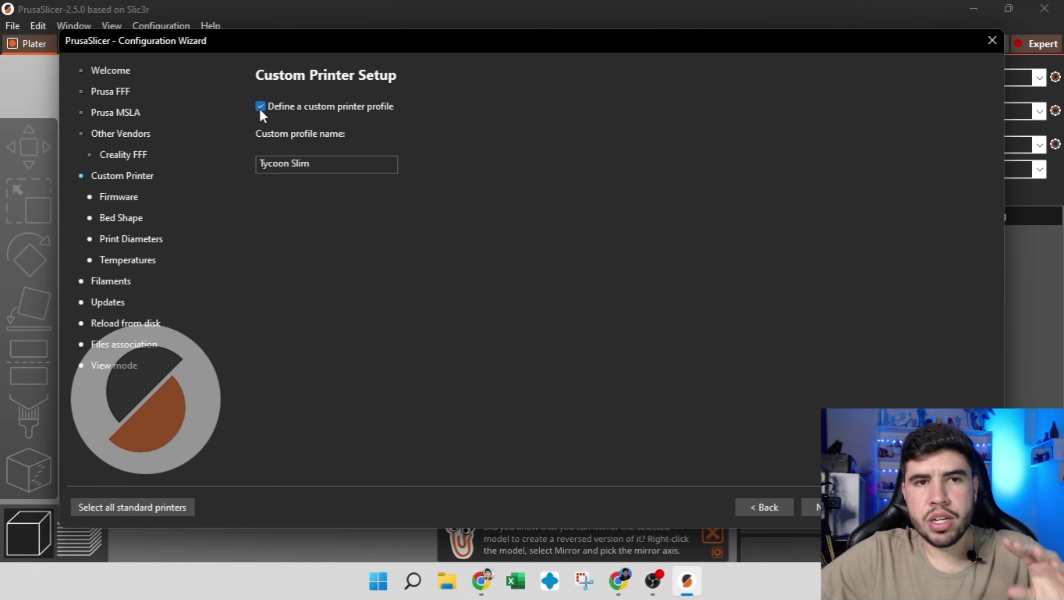
pyautogui.click(261, 106)
pyautogui.click(261, 107)
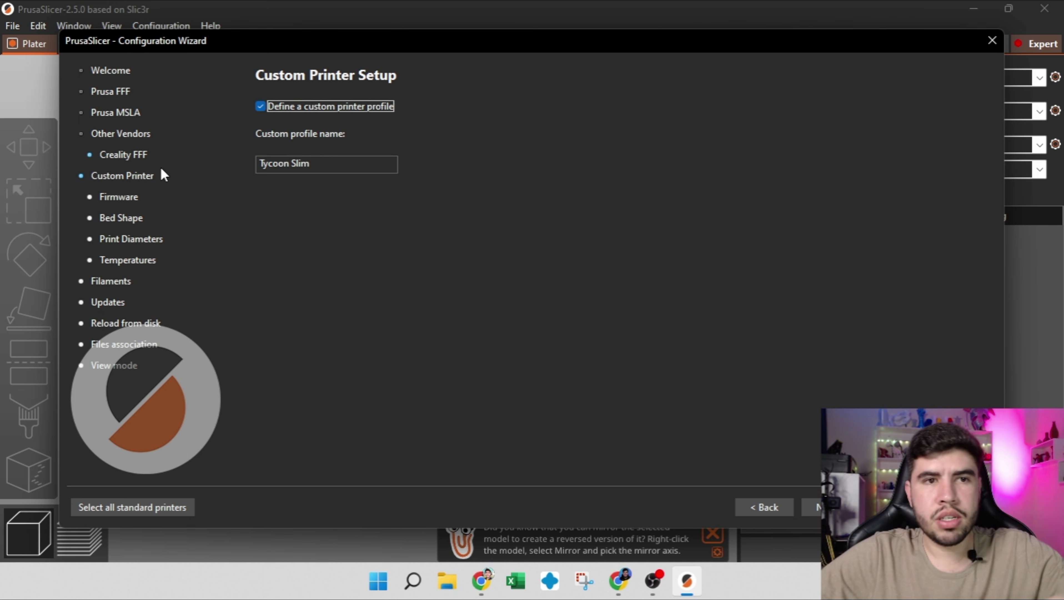
pyautogui.click(125, 195)
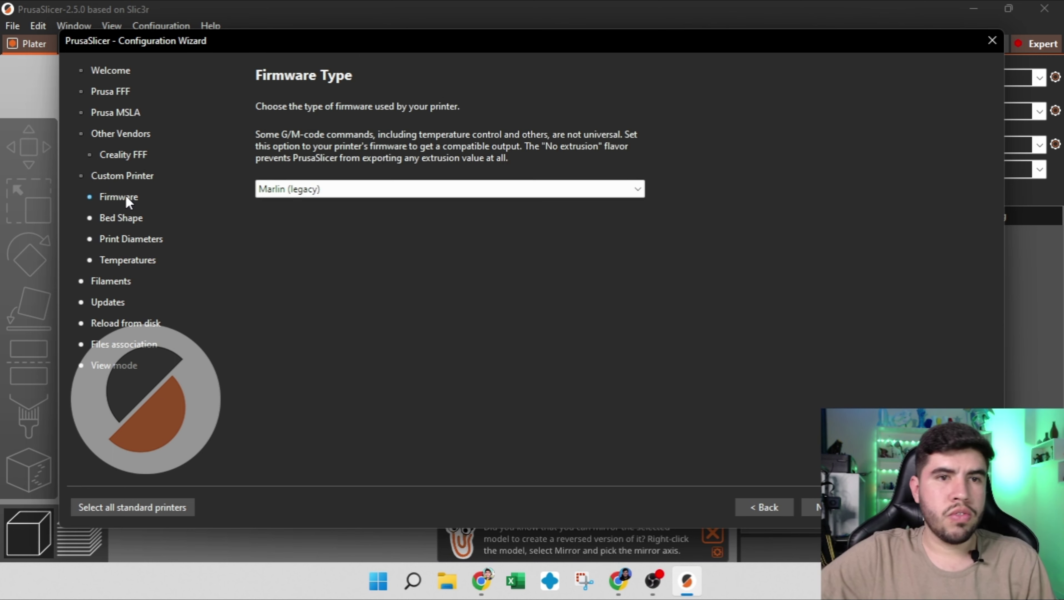
pyautogui.click(123, 218)
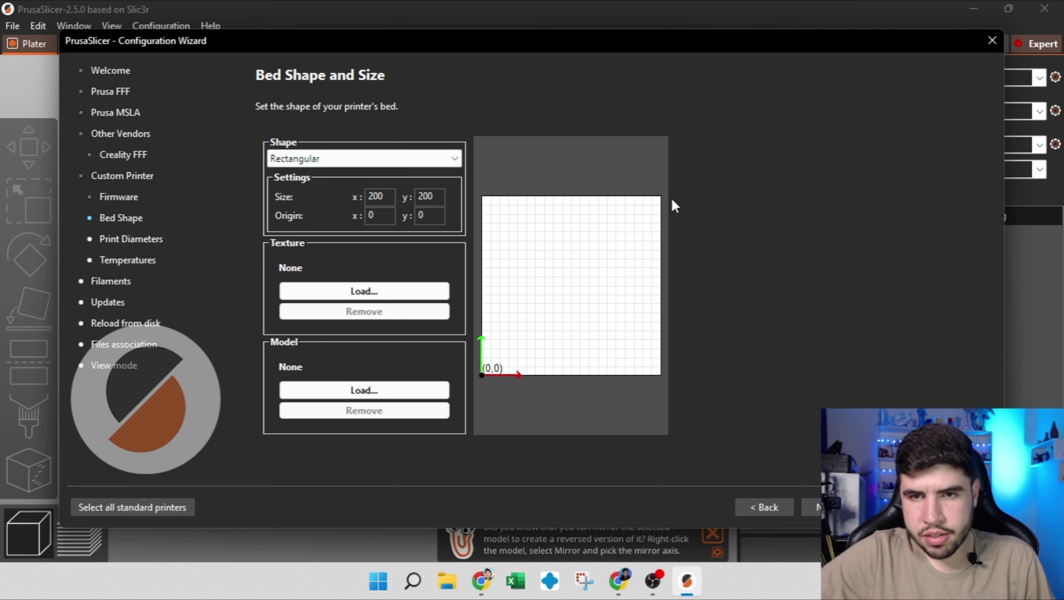
# - Try the circular and custom bed shapes for the custom printer, and restore the rectangular shape
pyautogui.click(315, 161)
pyautogui.click(320, 185)
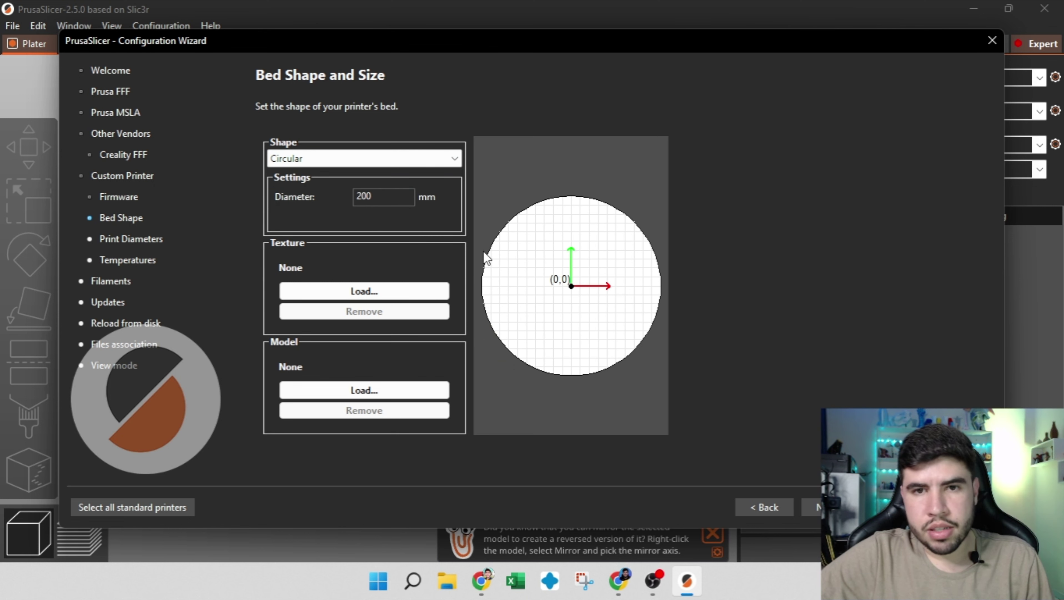
pyautogui.click(445, 163)
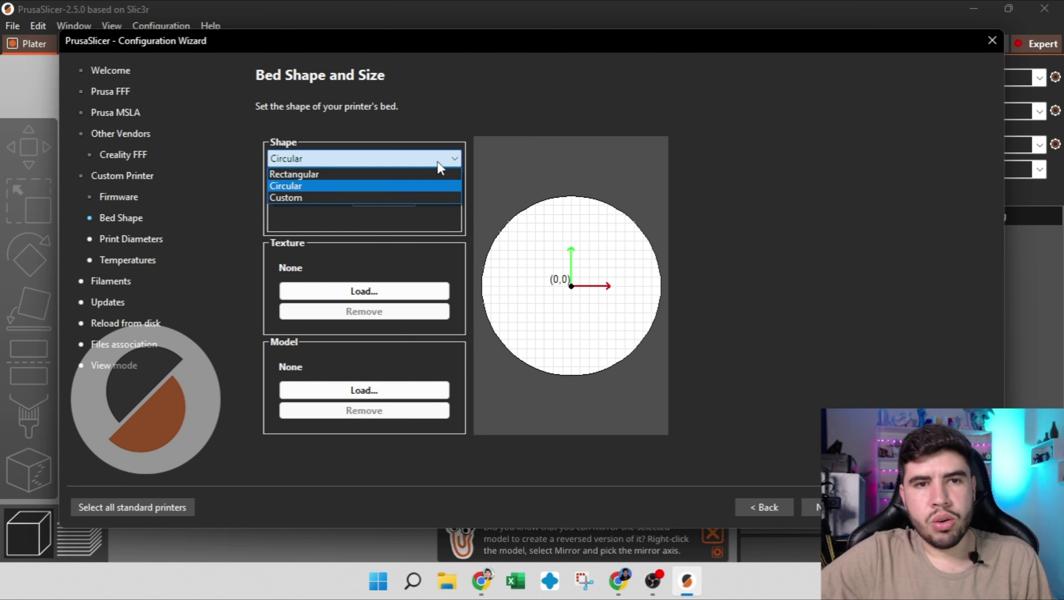
pyautogui.click(396, 197)
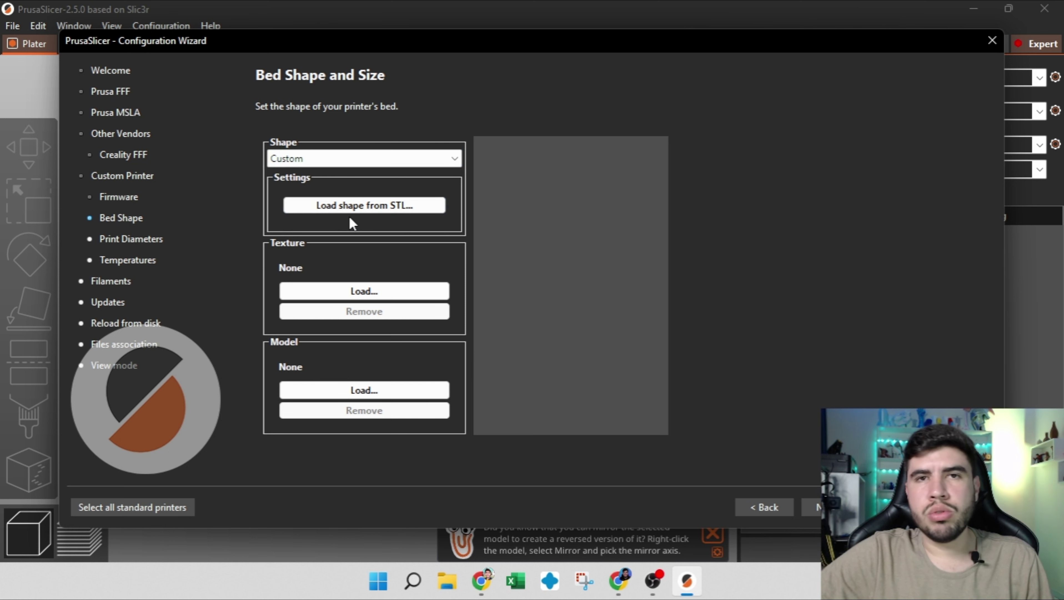
pyautogui.click(319, 159)
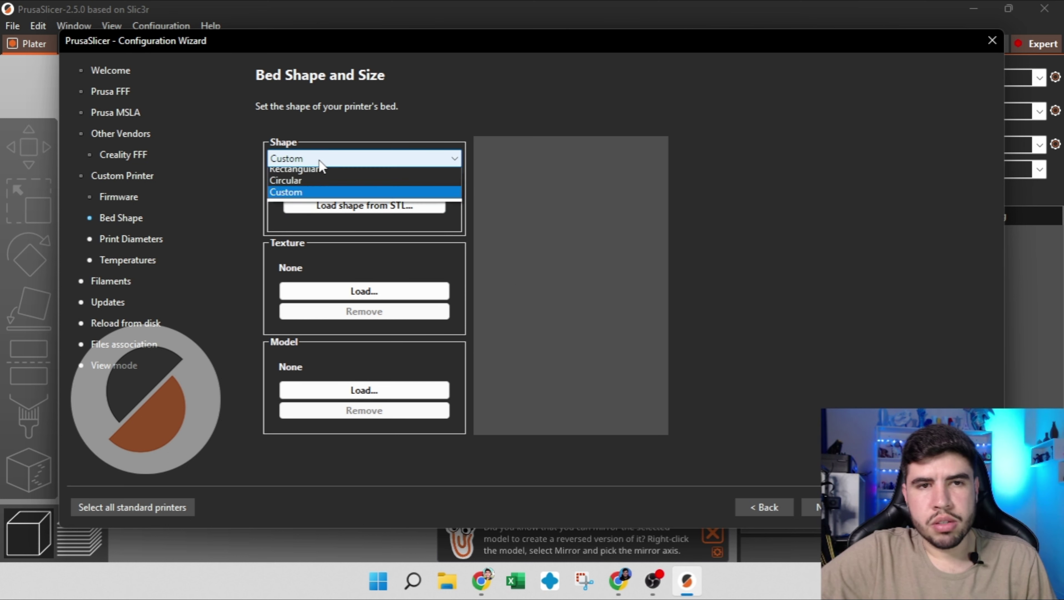
pyautogui.click(324, 176)
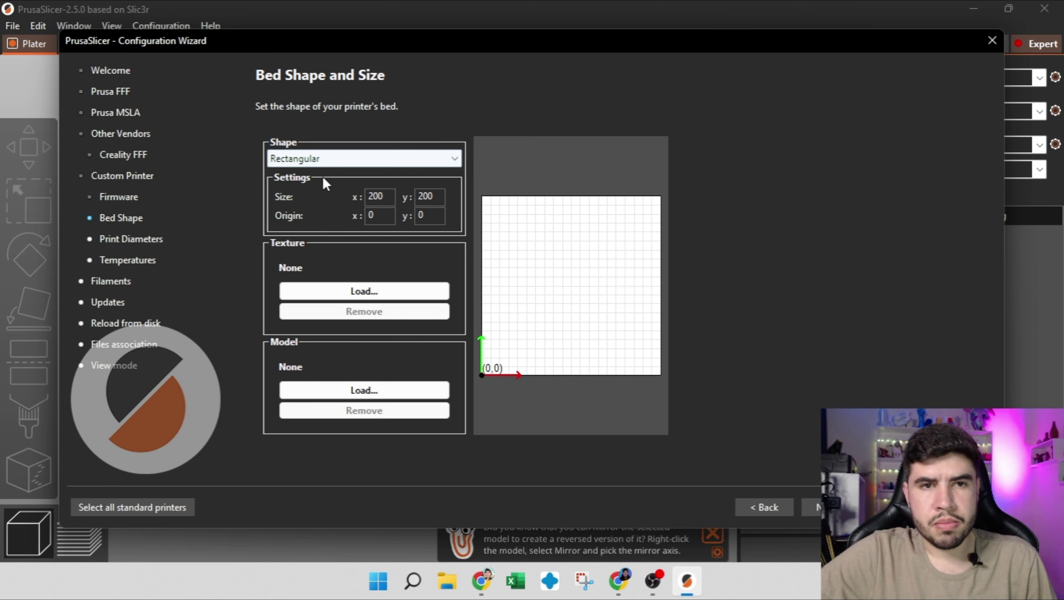
# - Set the rectangular bed size to 240 in X and 260 in Y, and continue to the print diameters
pyautogui.doubleClick(370, 196)
pyautogui.write('240')
pyautogui.press('Tab')
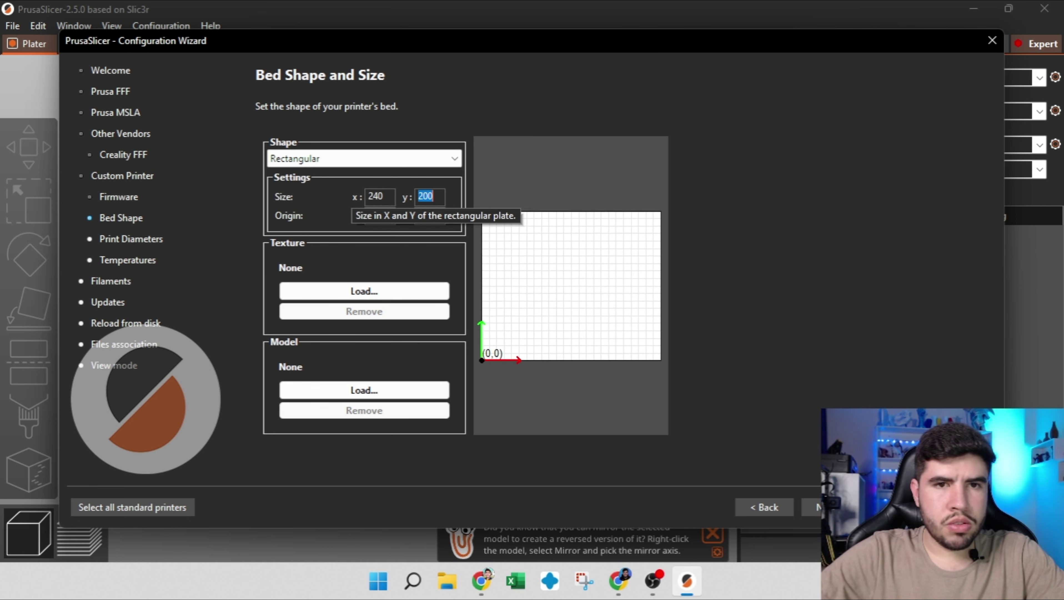
pyautogui.write('260')
pyautogui.press('Tab')
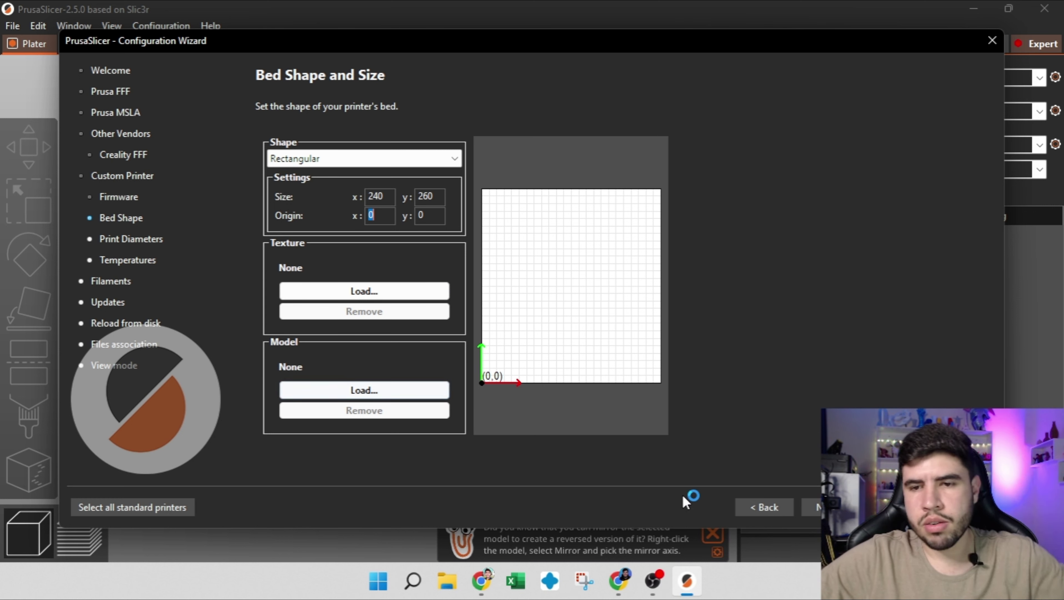
pyautogui.click(817, 507)
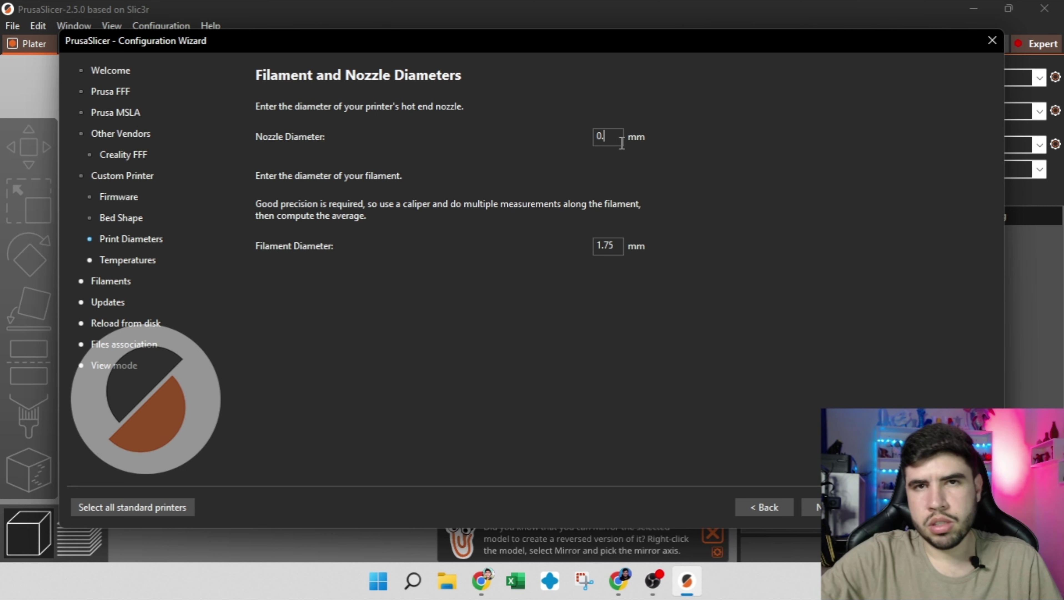
# - Set the nozzle diameter to 0.4 mm and the bed temperature to 60 °C, and continue to the filament selection
pyautogui.write('4')
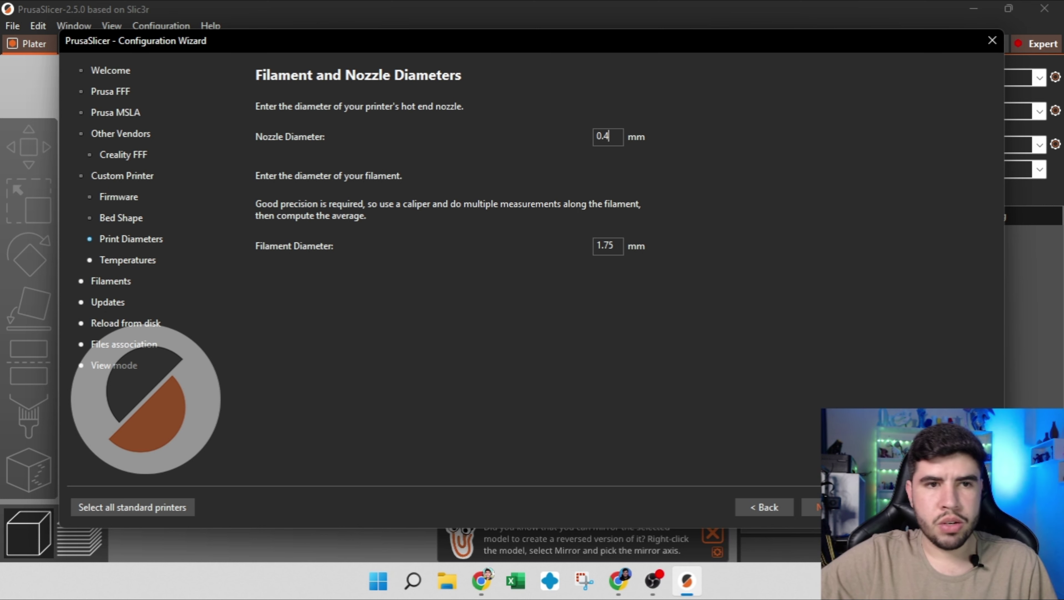
pyautogui.click(830, 507)
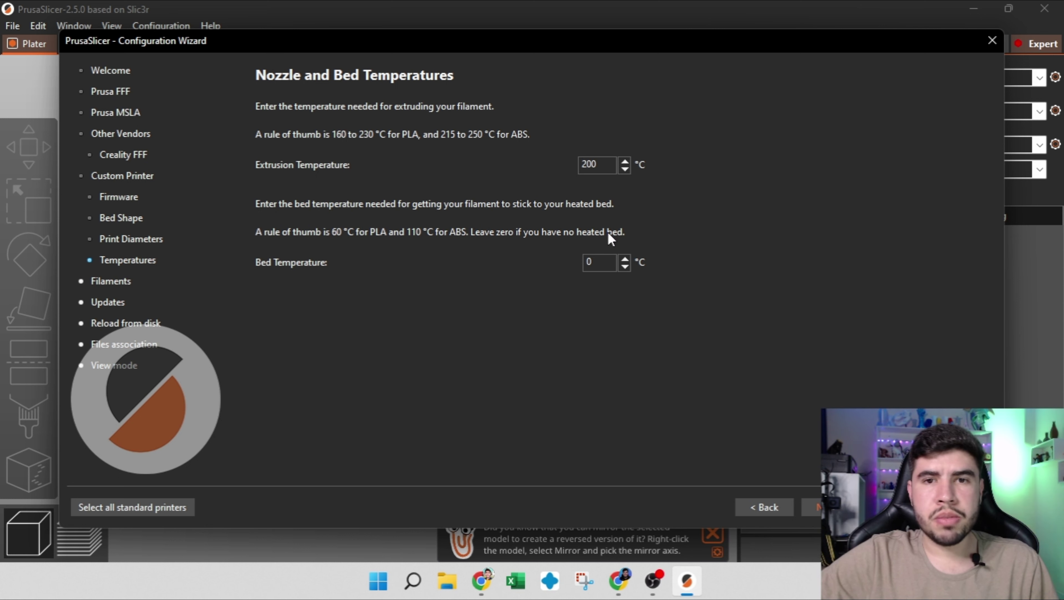
pyautogui.doubleClick(590, 262)
pyautogui.write('60')
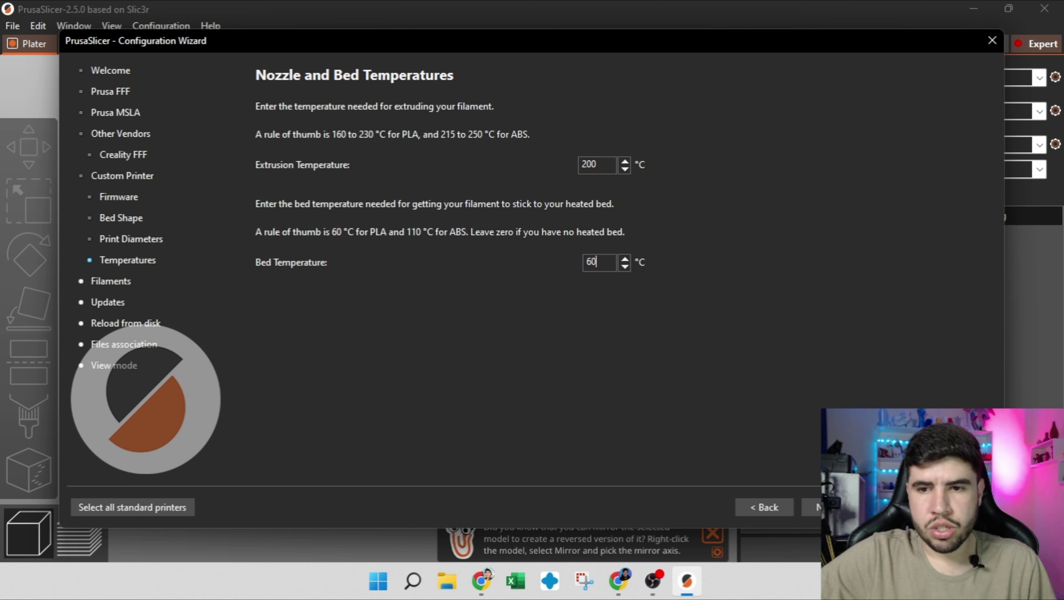
pyautogui.click(824, 507)
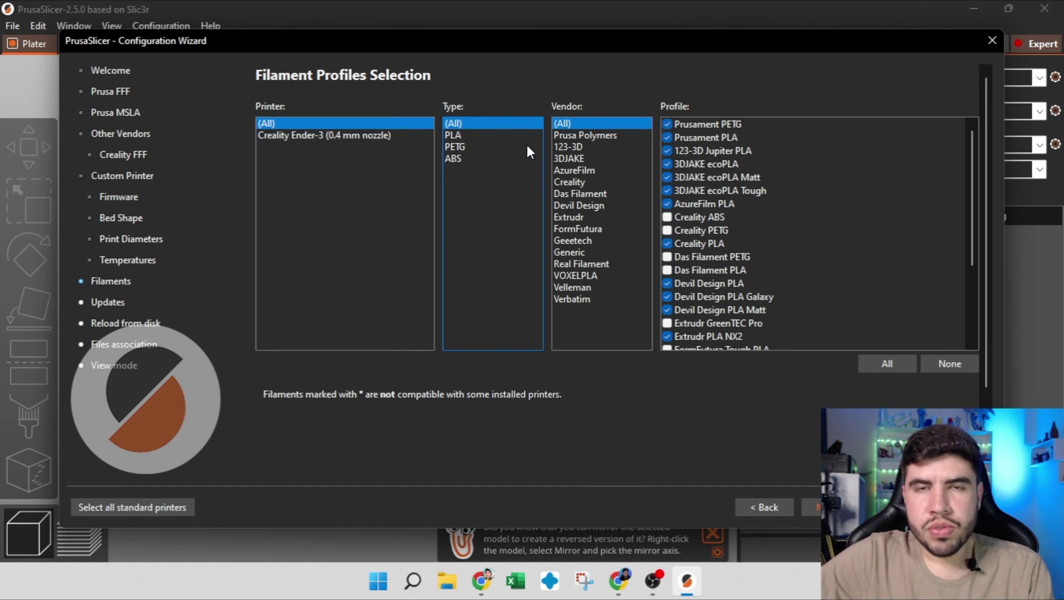
# - Review the filament profiles offered for the selected printers, and continue with the default filament selection
pyautogui.click(418, 159)
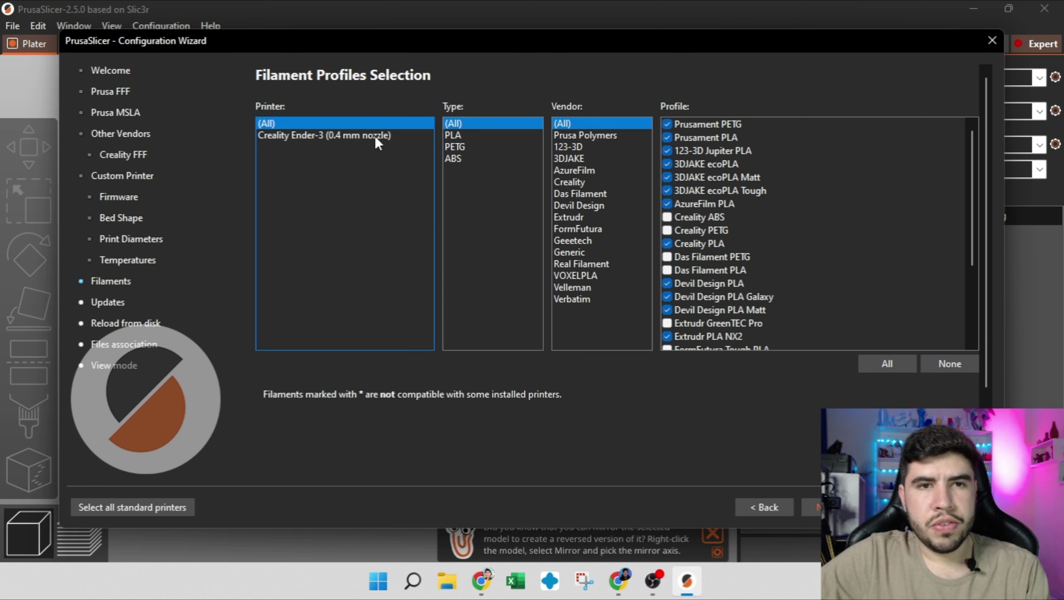
pyautogui.click(326, 134)
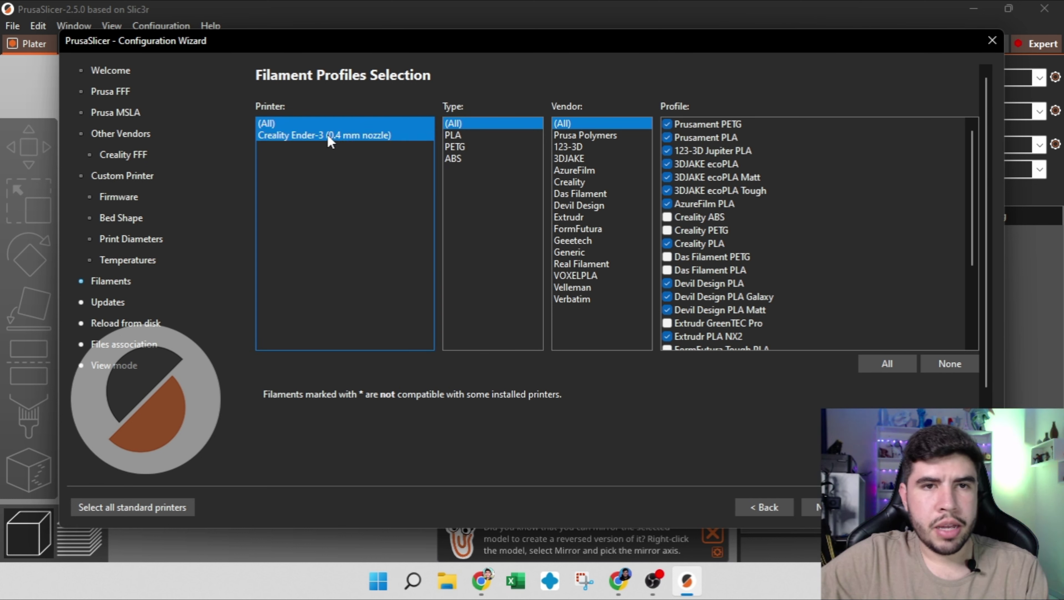
pyautogui.click(313, 124)
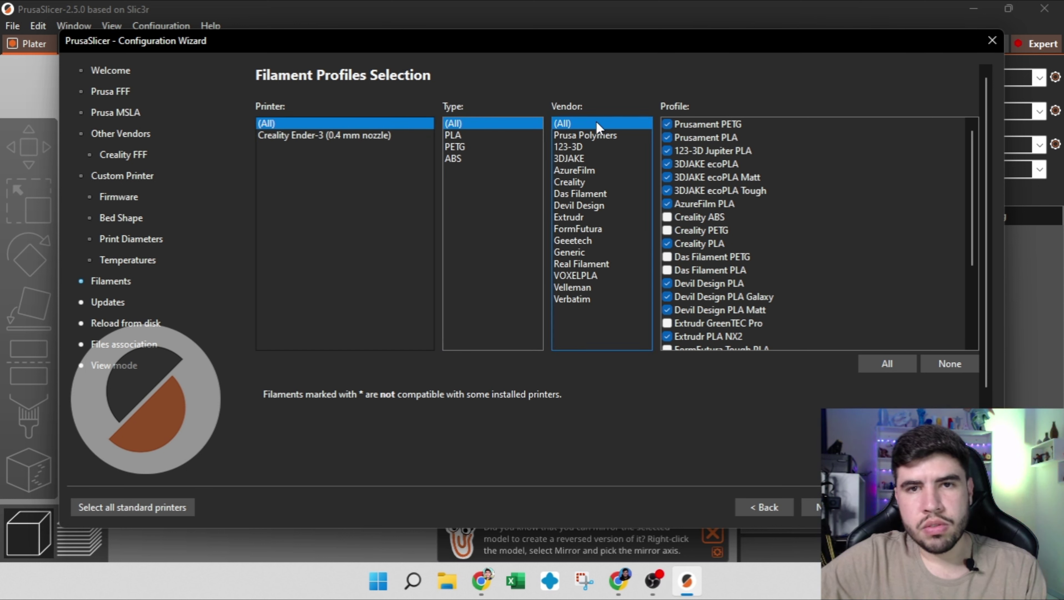
pyautogui.scroll(-1, 734, 225)
pyautogui.scroll(-1, 734, 224)
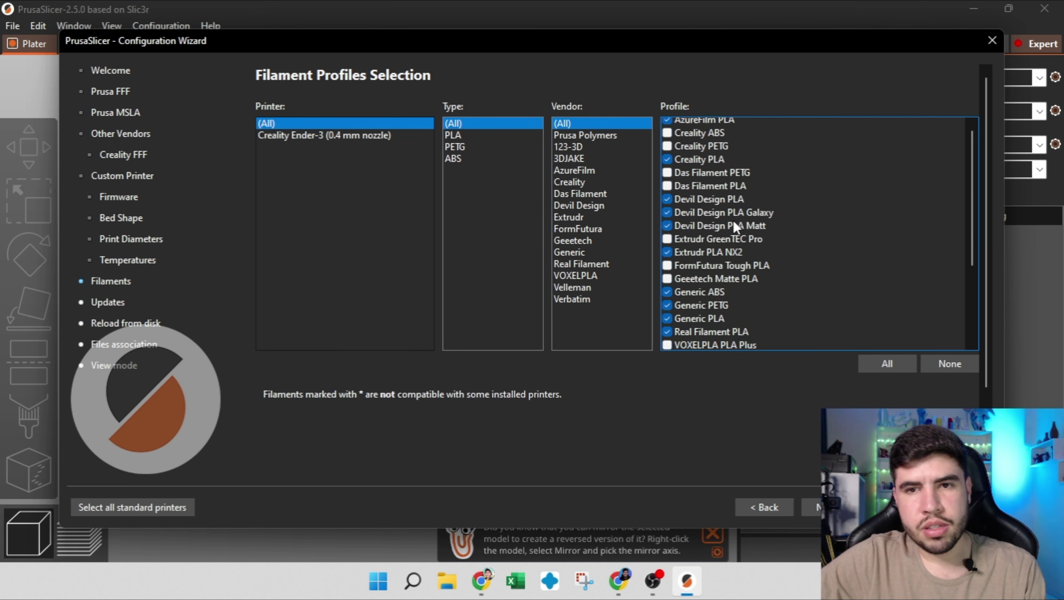
pyautogui.scroll(3, 733, 225)
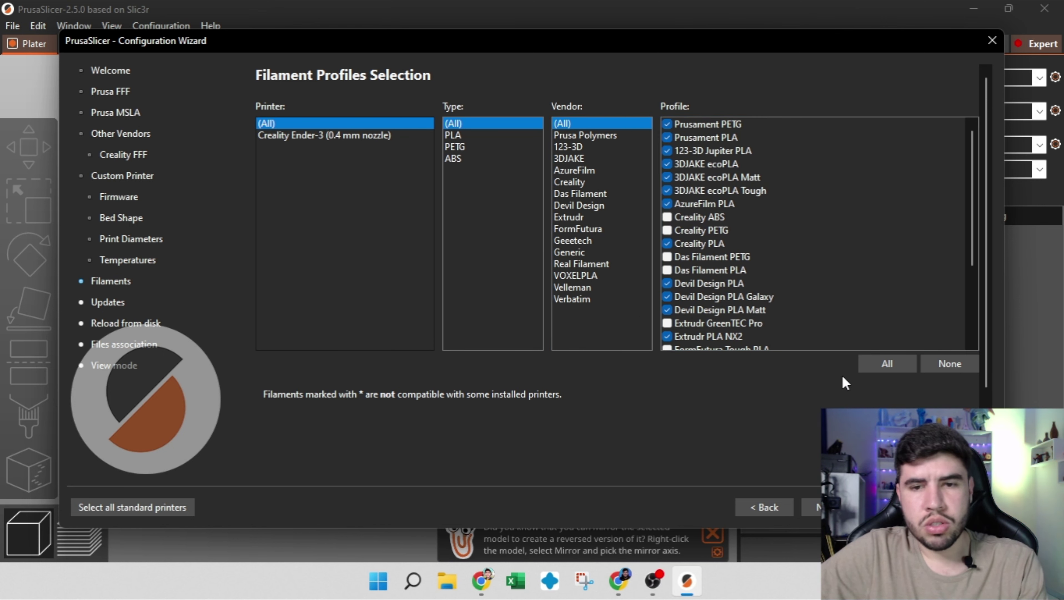
pyautogui.click(817, 518)
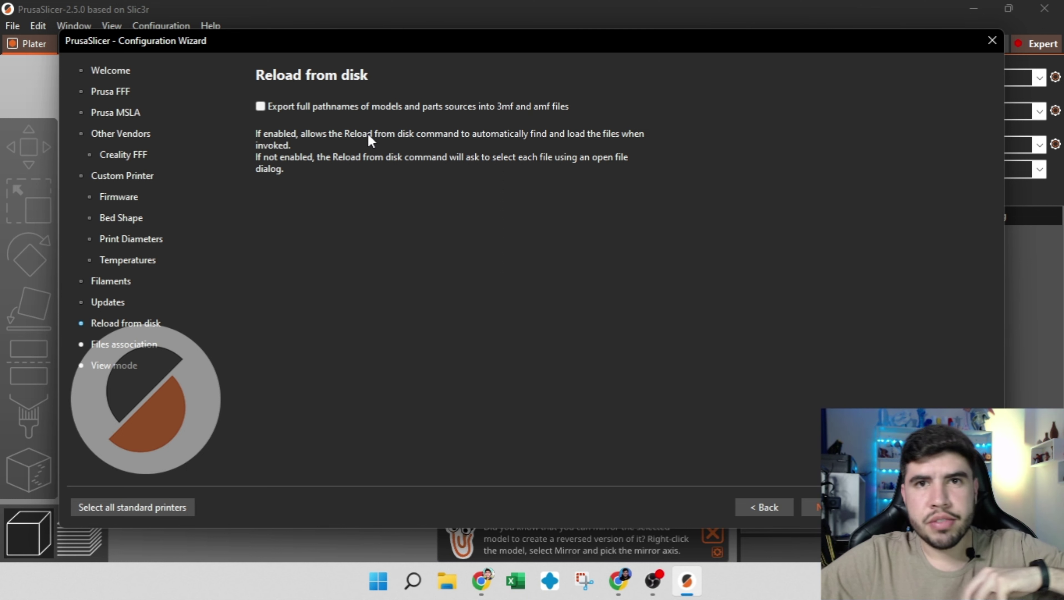
# - Leave full-pathname export disabled and the .3mf and .stl files unassociated, and continue past the file association settings
pyautogui.click(278, 108)
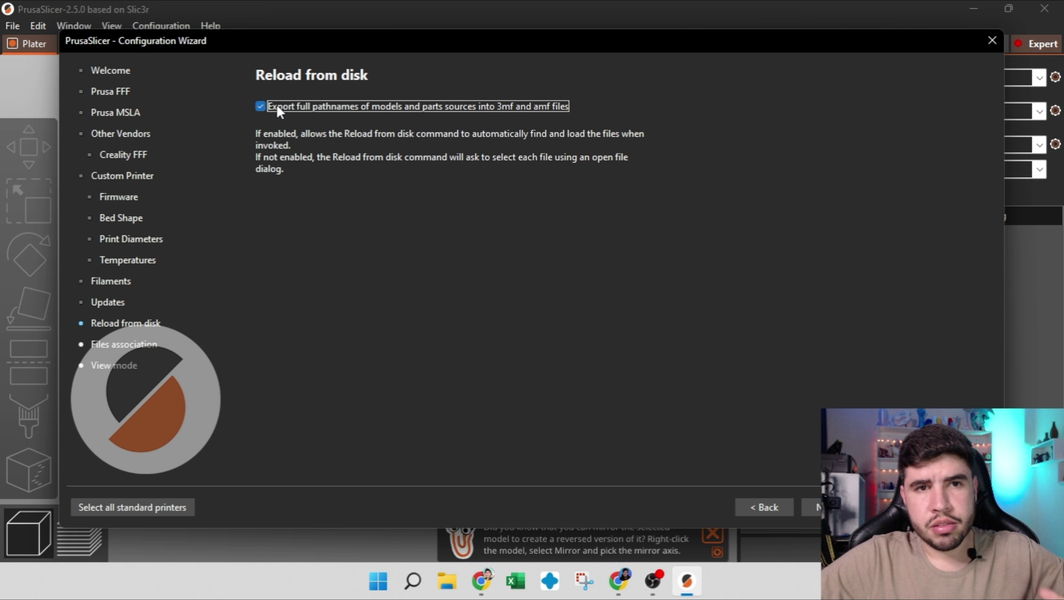
pyautogui.click(261, 105)
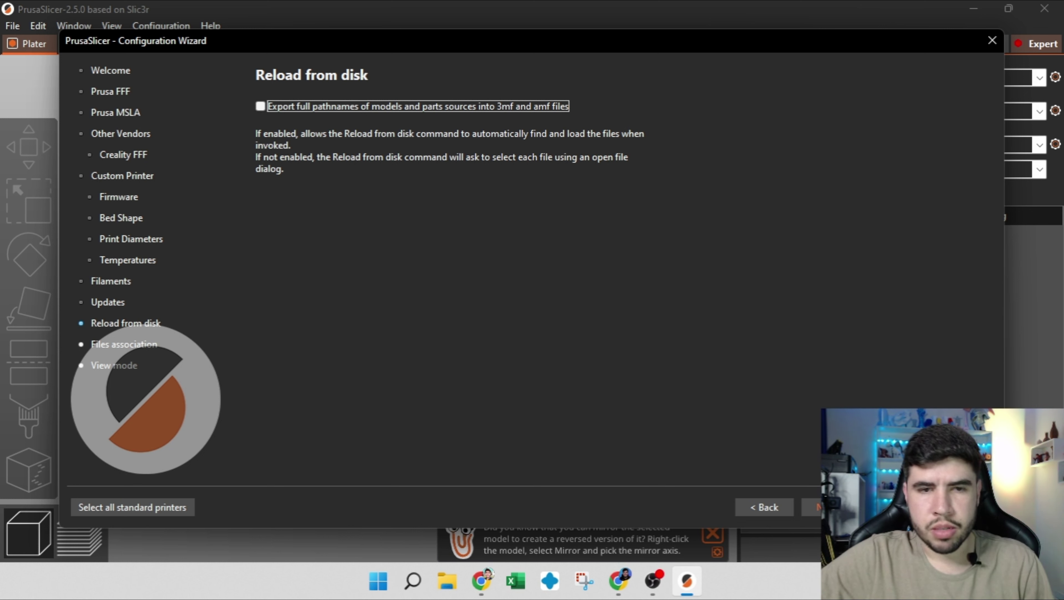
pyautogui.click(817, 507)
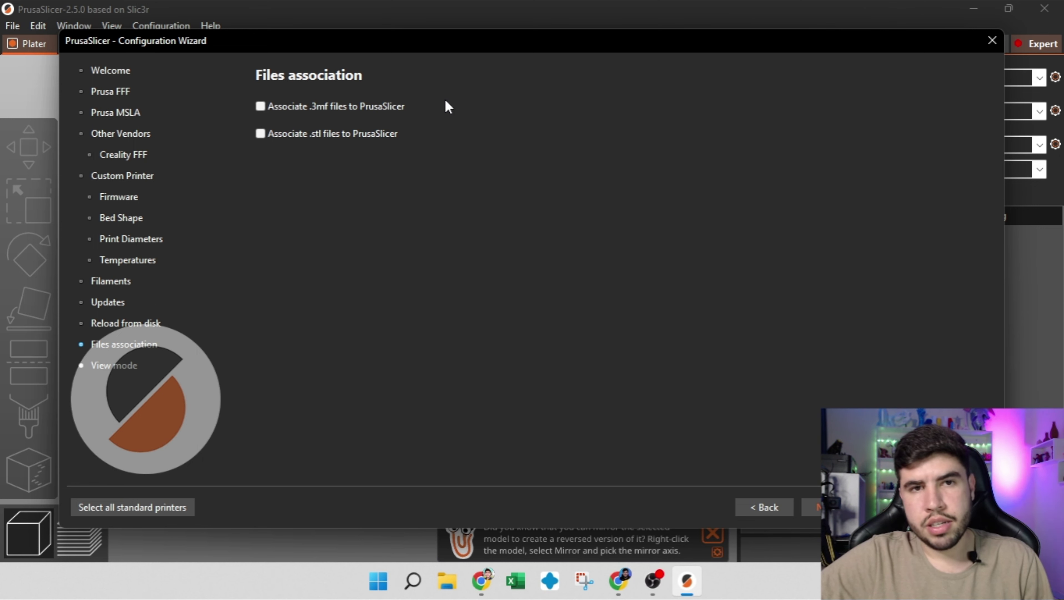
pyautogui.click(815, 507)
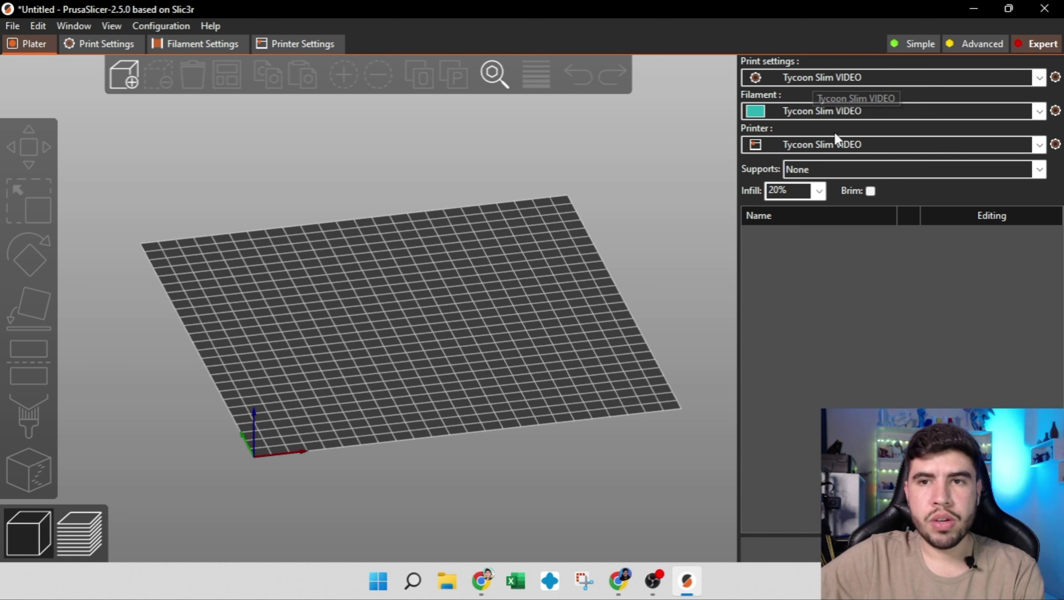
# - Examine the available filament and print settings presets for the custom printer
pyautogui.click(825, 111)
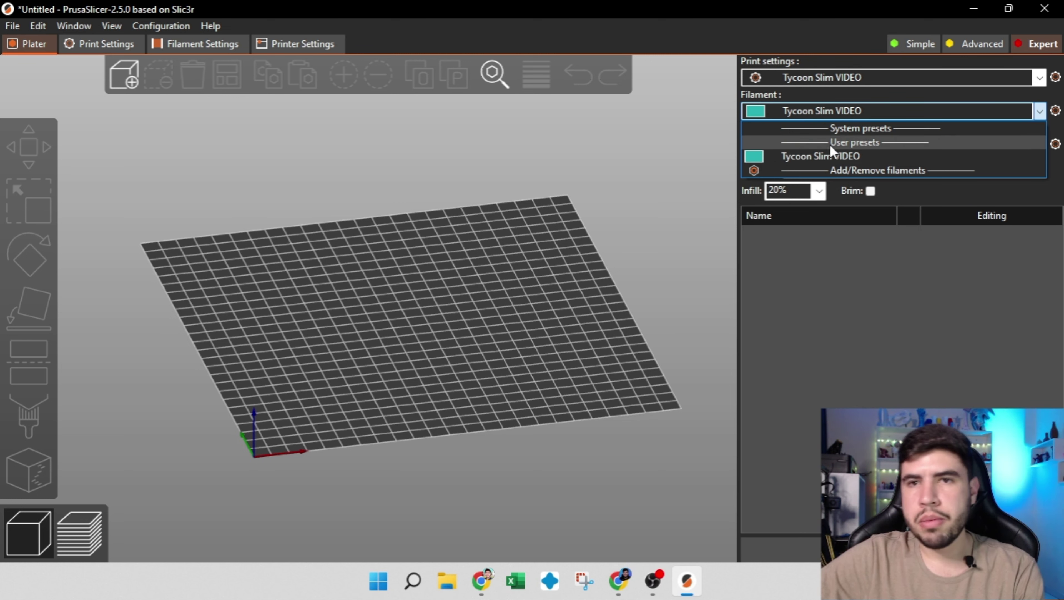
pyautogui.click(811, 80)
pyautogui.click(815, 84)
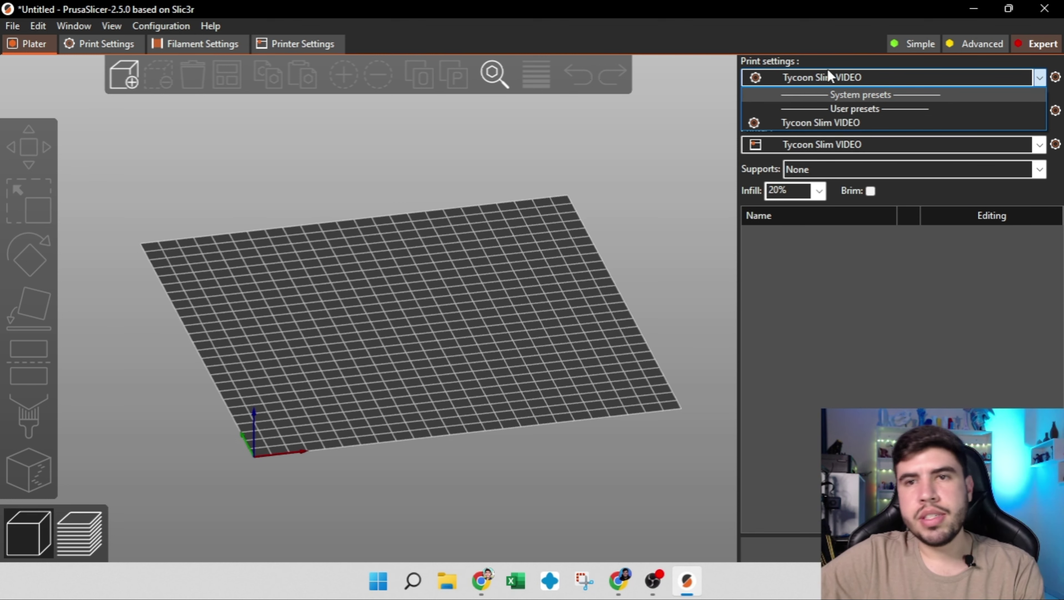
pyautogui.click(814, 79)
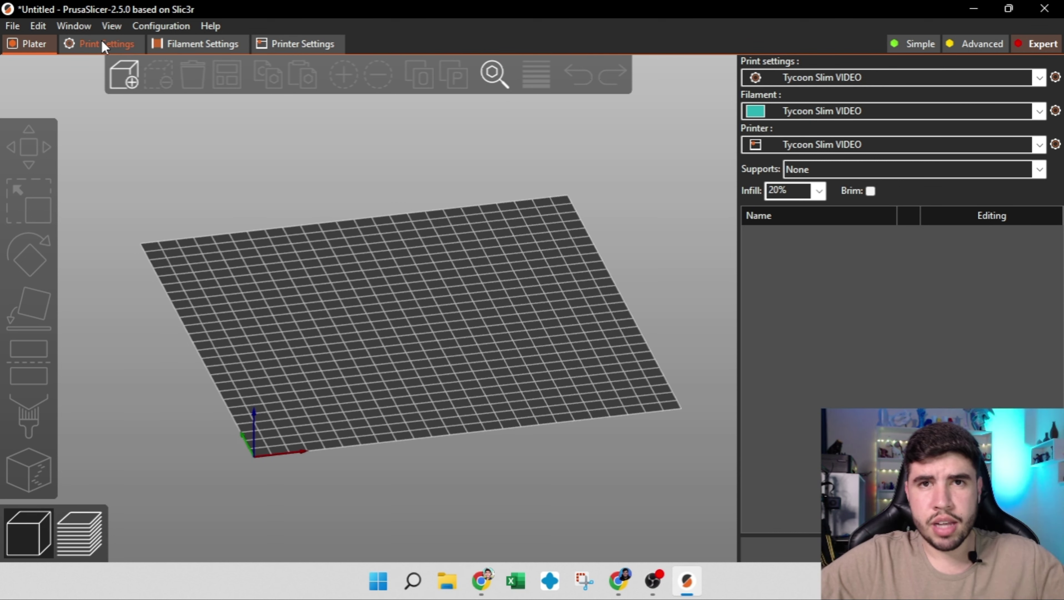
# - Look through the custom profile's printer, print and filament settings
pyautogui.click(303, 43)
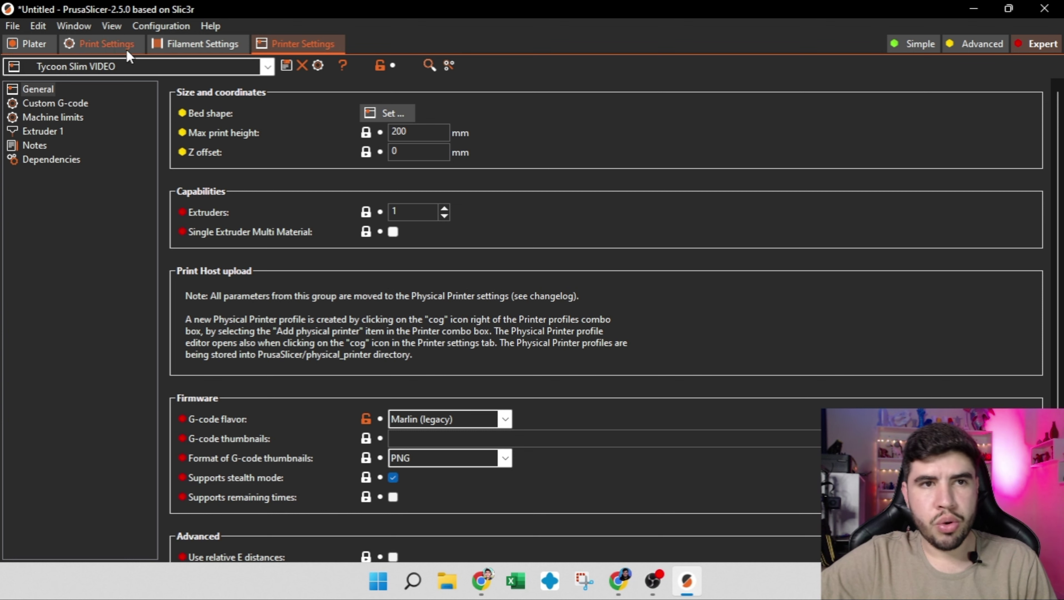
pyautogui.click(109, 48)
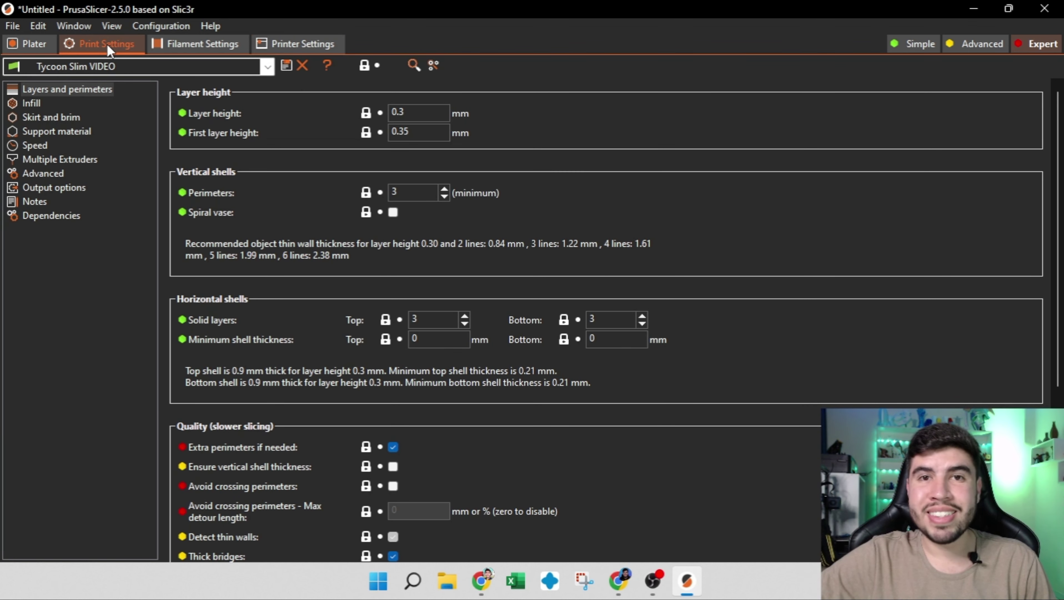
pyautogui.click(189, 50)
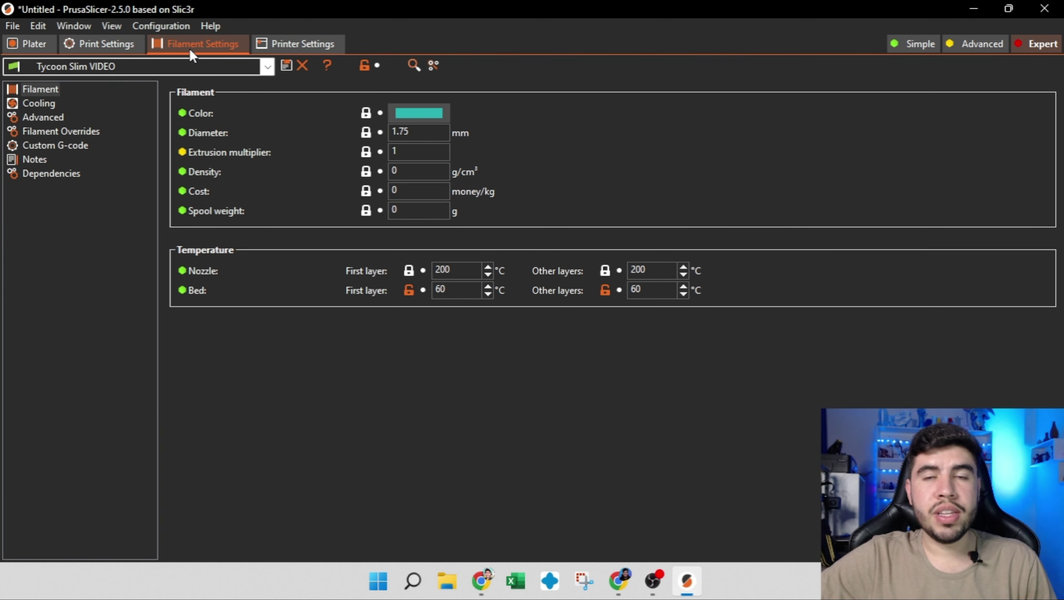
# - Set the custom printer's maximum print height to 270 mm in its general printer settings
pyautogui.click(294, 44)
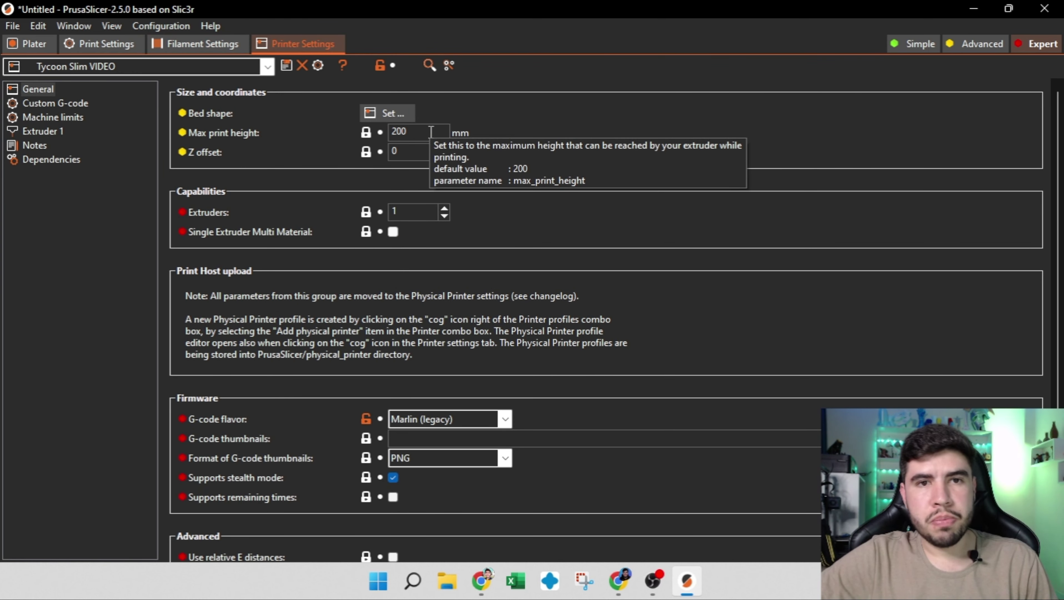
pyautogui.moveTo(422, 131); pyautogui.dragTo(386, 132)
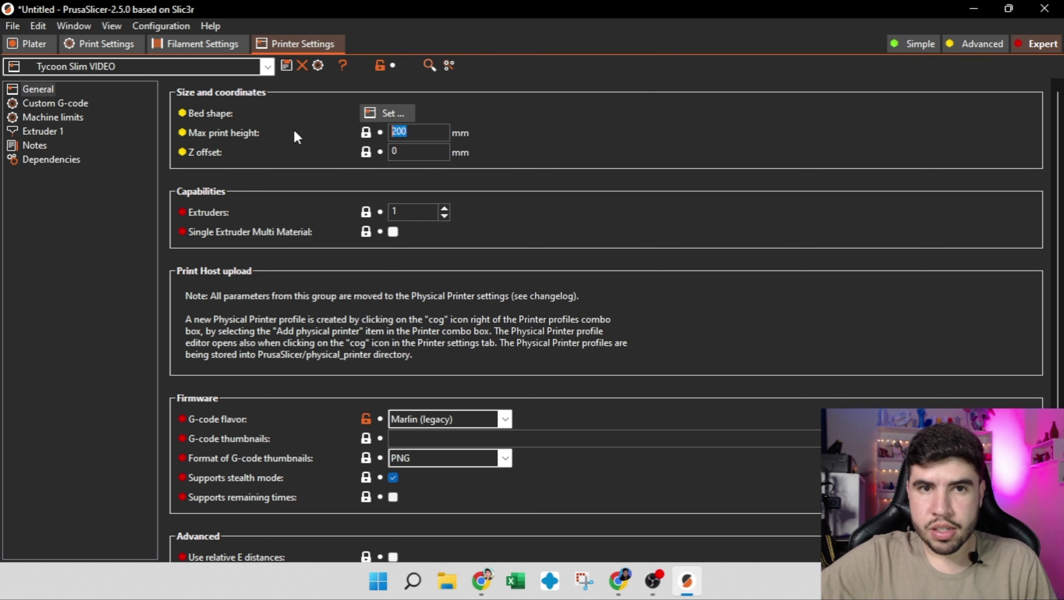
pyautogui.write('270')
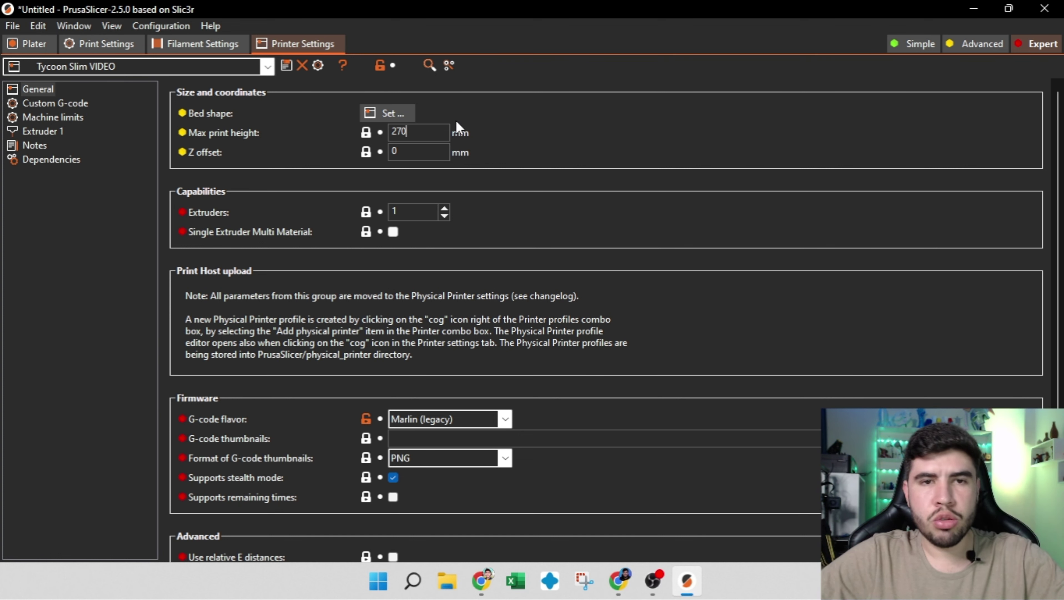
pyautogui.click(437, 151)
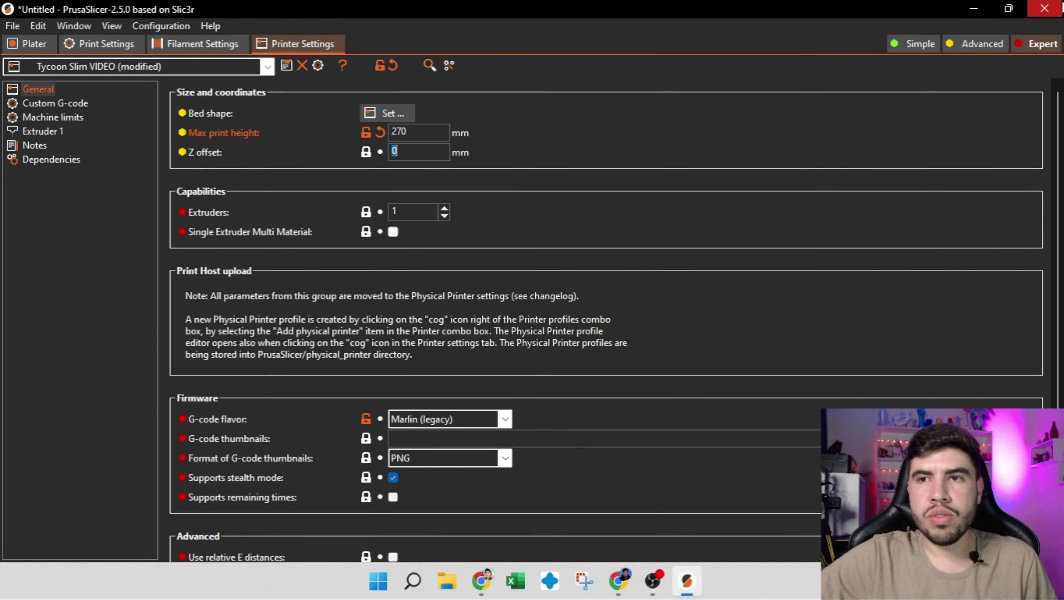
# - Start closing the program without saving the project, view the unsaved preset changes, and cancel the closing
pyautogui.click(1044, 8)
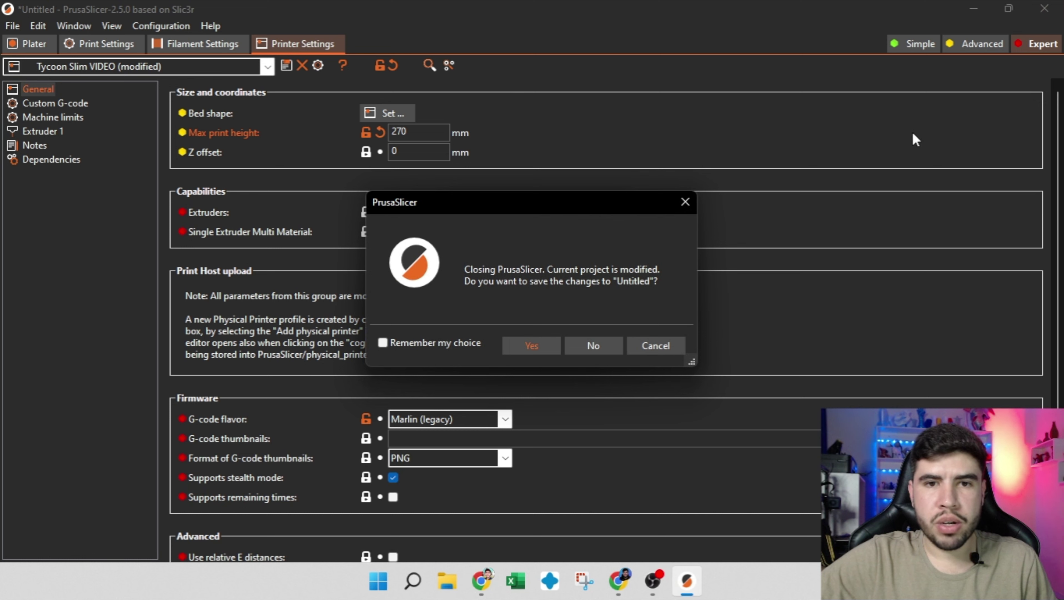
pyautogui.click(592, 347)
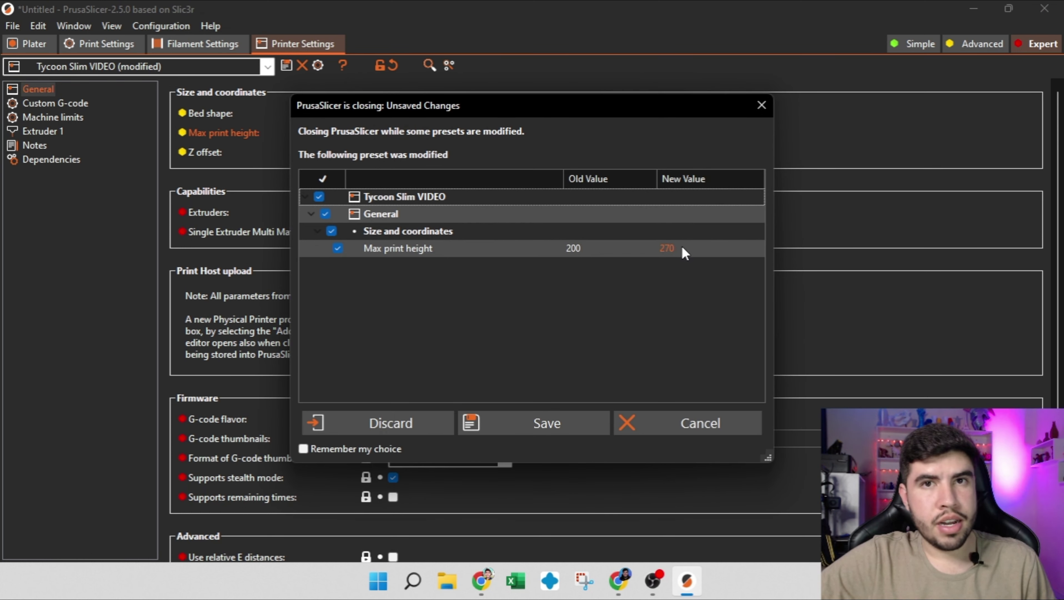
pyautogui.click(722, 425)
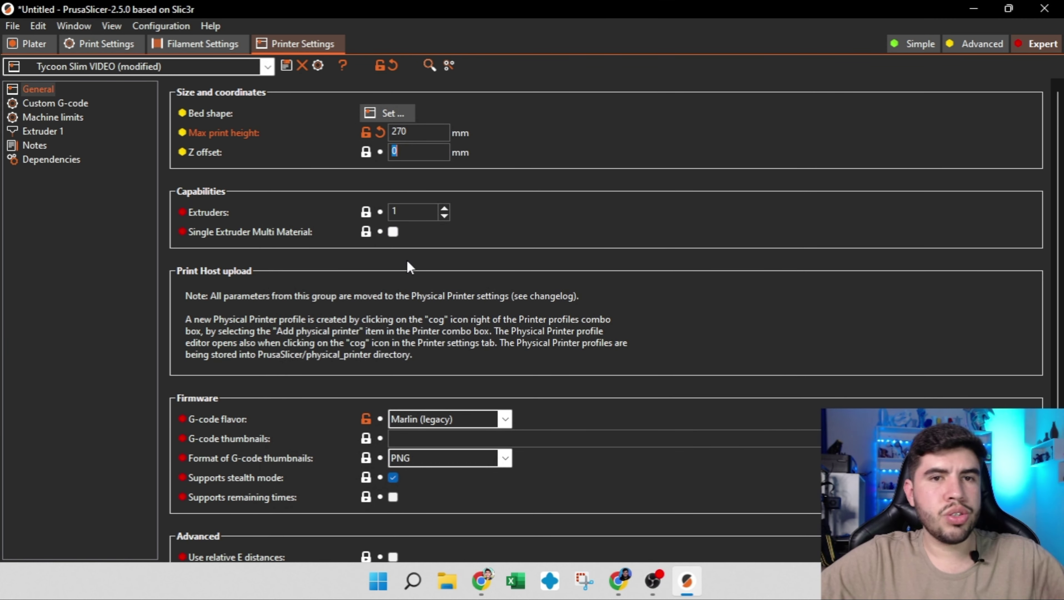
# - Save the modified printer settings under the existing preset name Tycoon Slim VIDEO
pyautogui.click(420, 131)
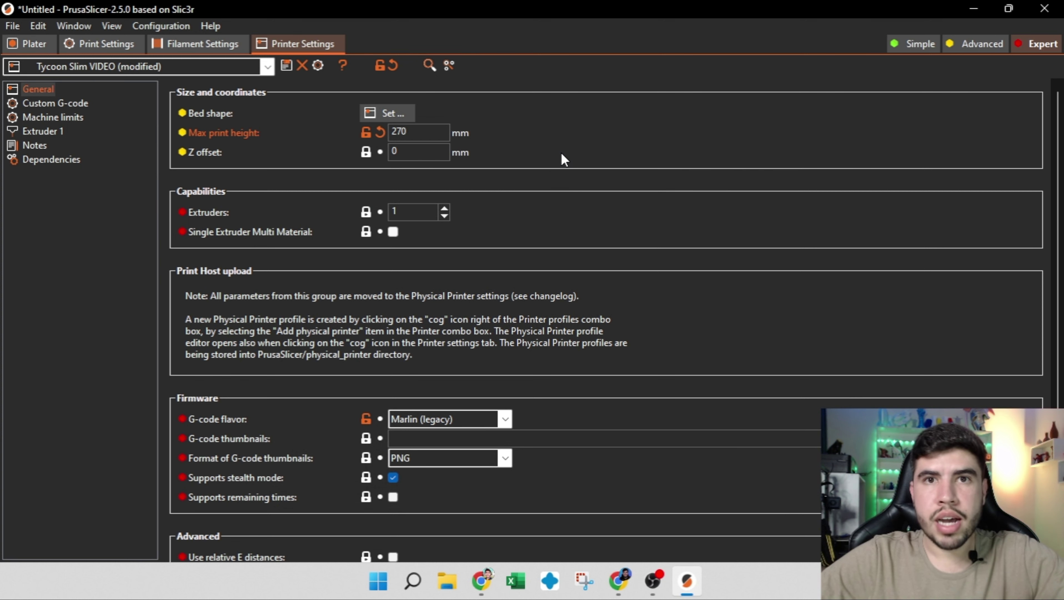
pyautogui.click(287, 65)
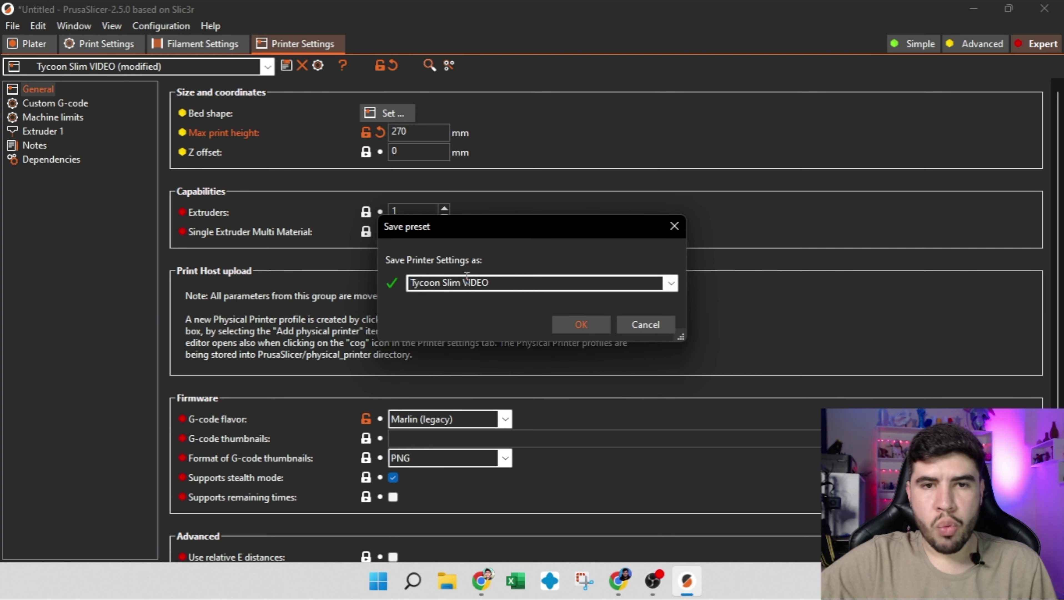
pyautogui.click(575, 324)
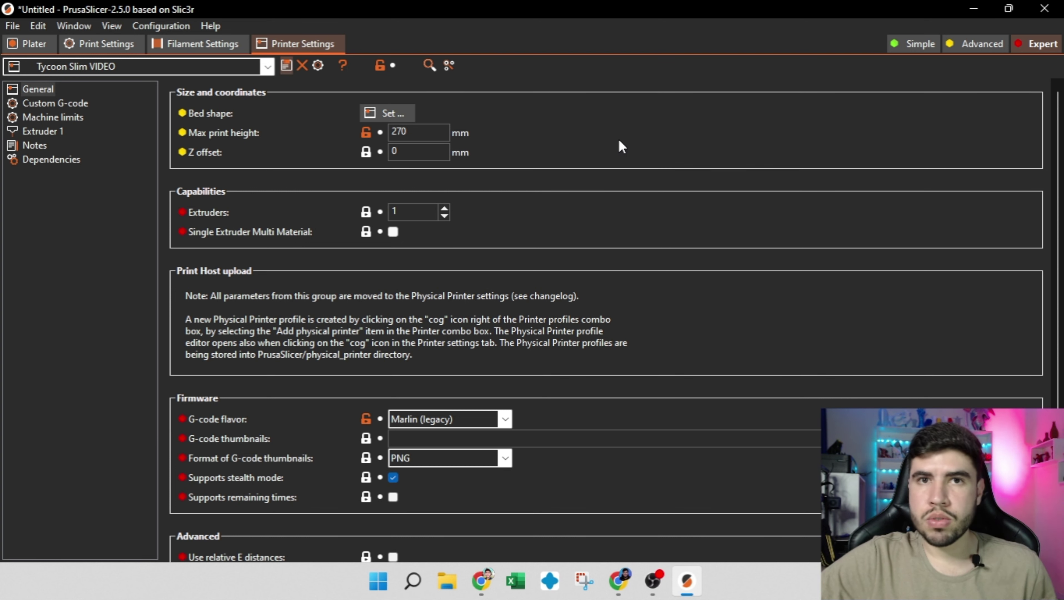
# - Add a line with a period to the custom printer's End G-code, and revert that field to its saved value
pyautogui.click(67, 113)
pyautogui.click(69, 105)
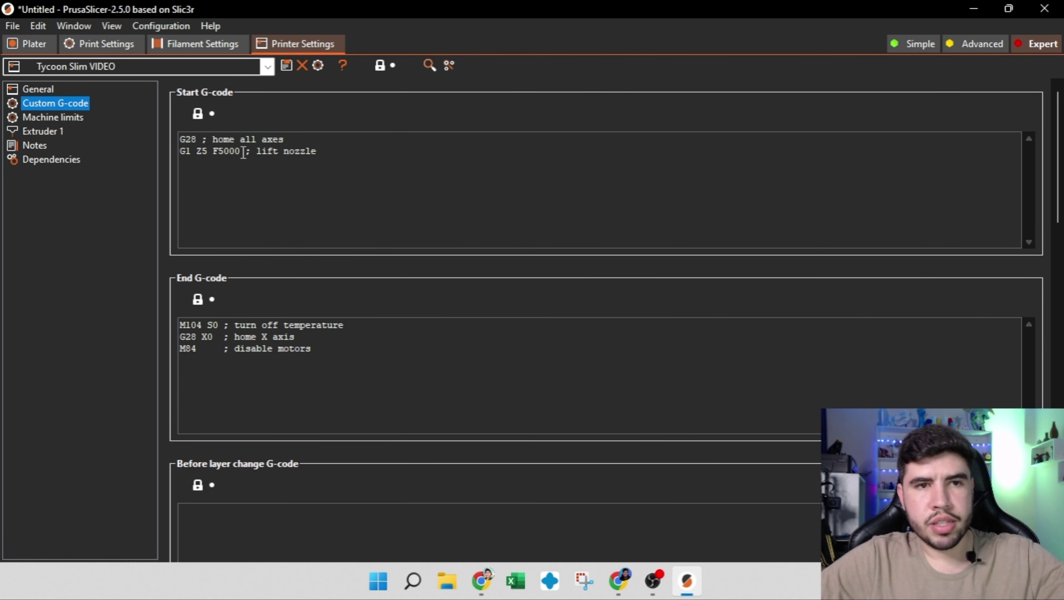
pyautogui.click(334, 359)
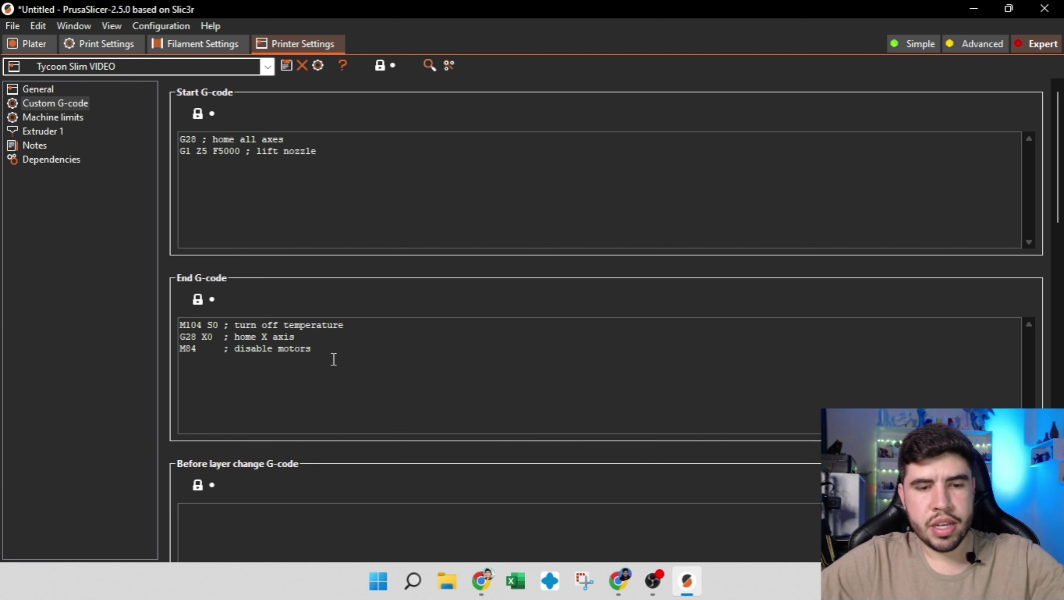
pyautogui.write('.')
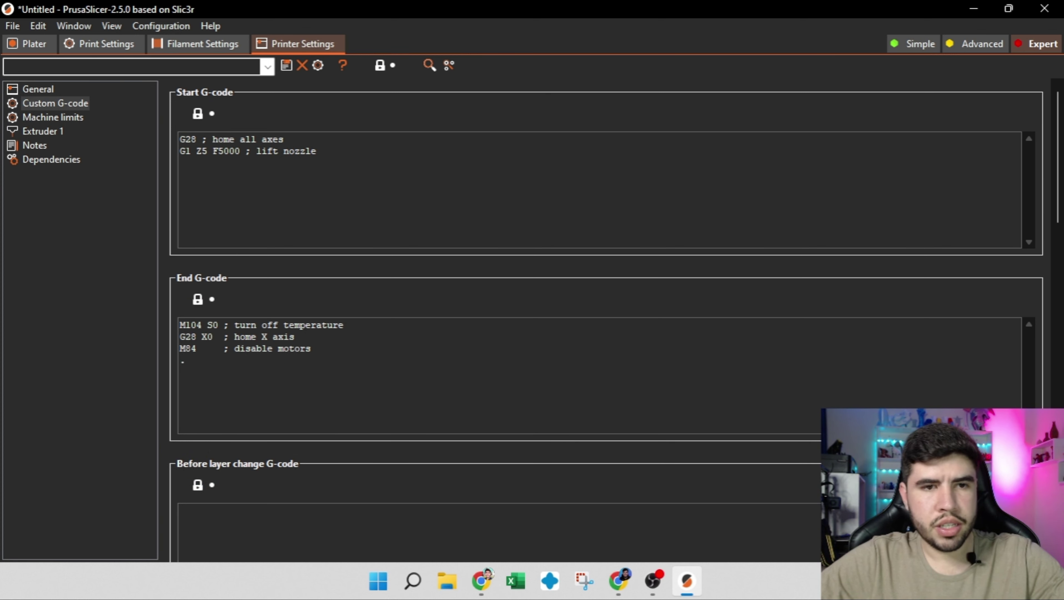
pyautogui.scroll(-3, 334, 361)
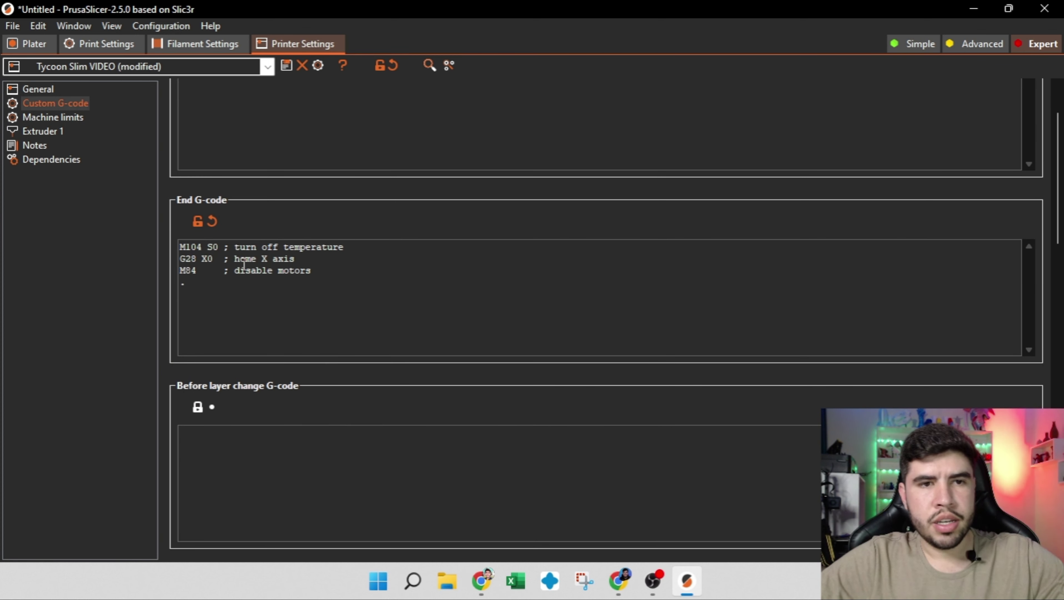
pyautogui.click(212, 226)
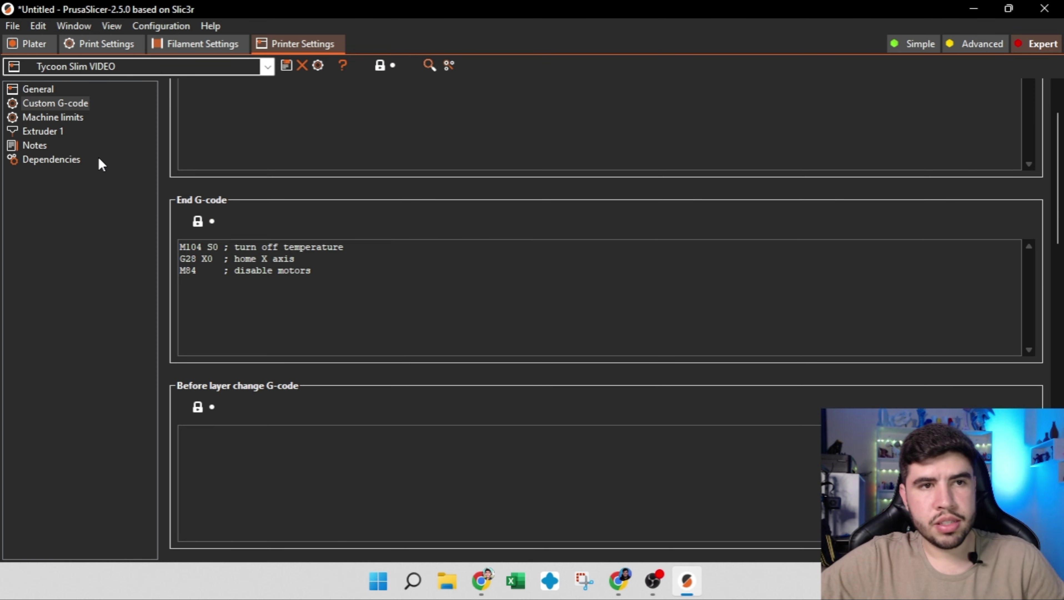
# - Examine the start and end G-code of the Creality Ender 3 - 0.4N printer profile
pyautogui.click(65, 118)
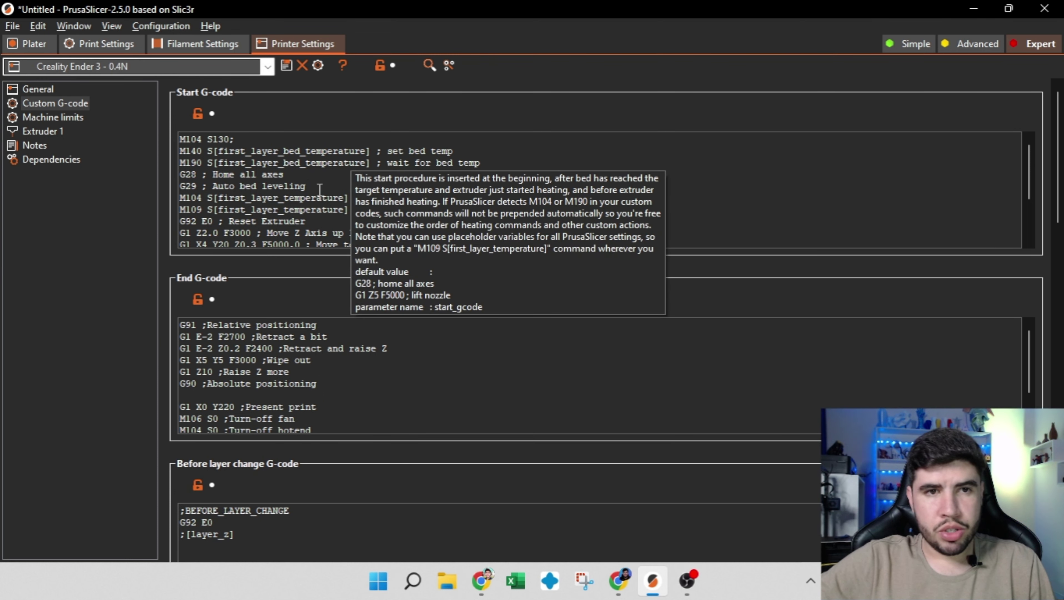
pyautogui.scroll(-2, 313, 191)
pyautogui.scroll(2, 313, 191)
pyautogui.scroll(-1, 340, 390)
pyautogui.scroll(1, 340, 388)
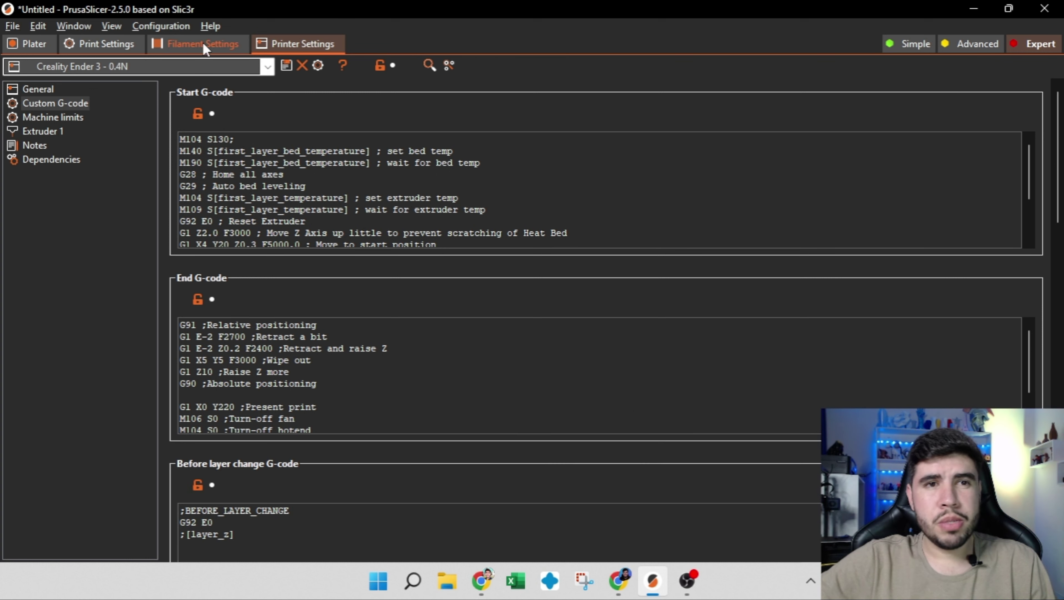
pyautogui.click(161, 26)
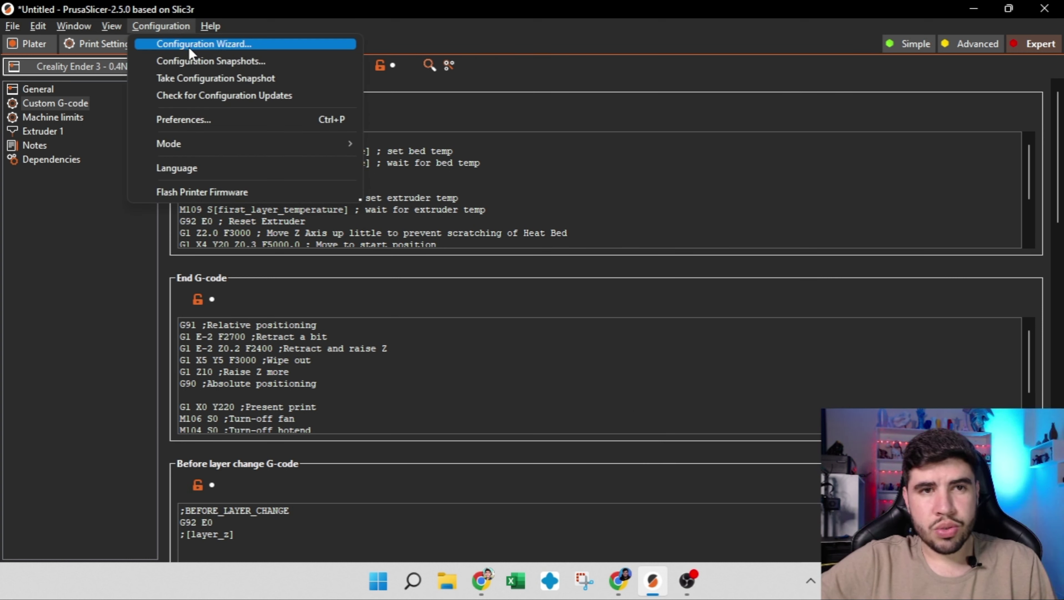
pyautogui.click(392, 36)
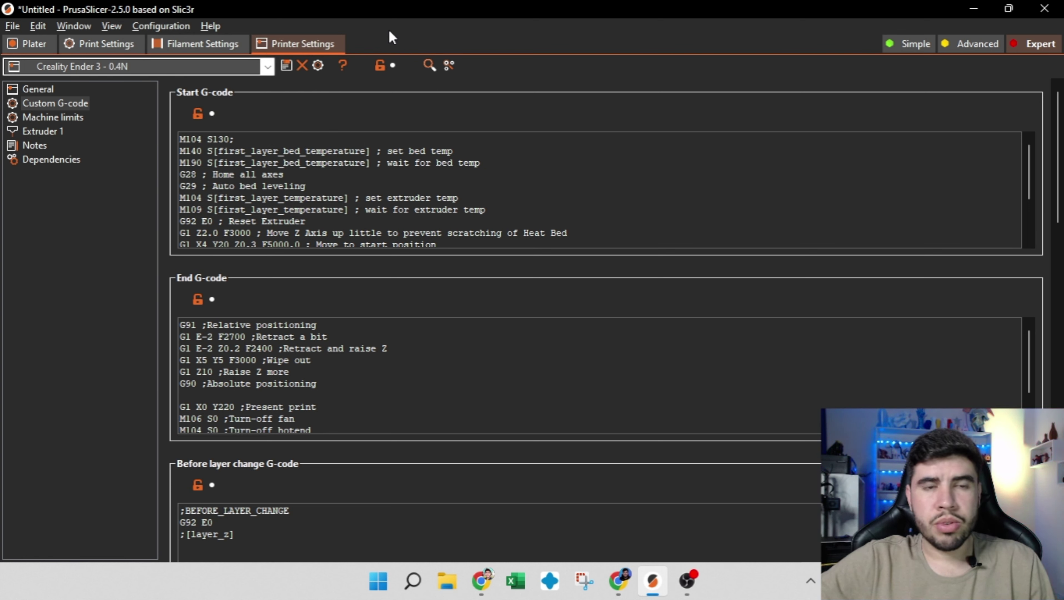
pyautogui.moveTo(350, 200)
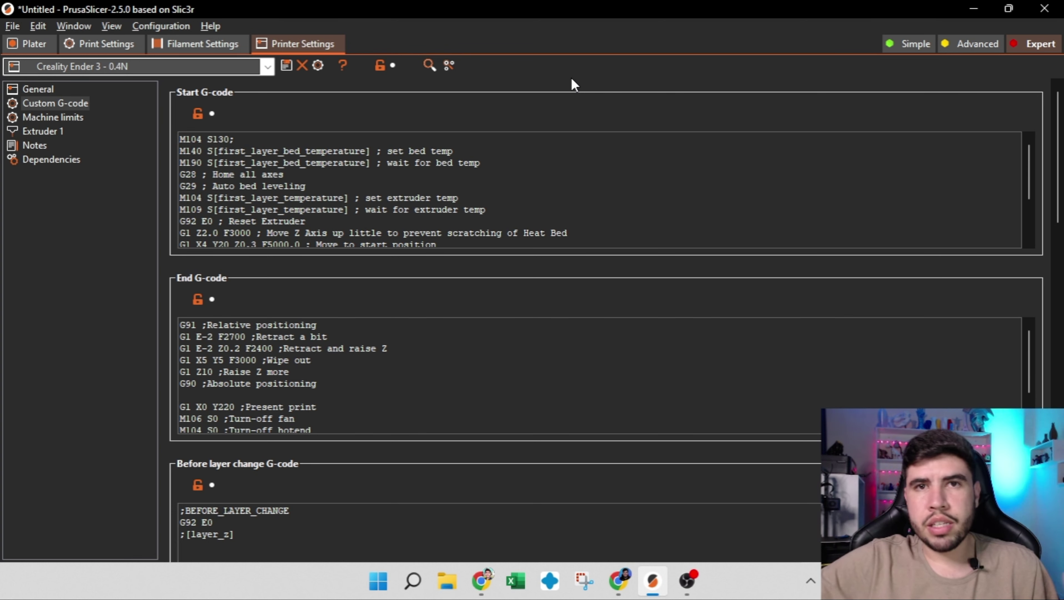
pyautogui.moveTo(180, 186); pyautogui.dragTo(334, 184)
pyautogui.click(348, 194)
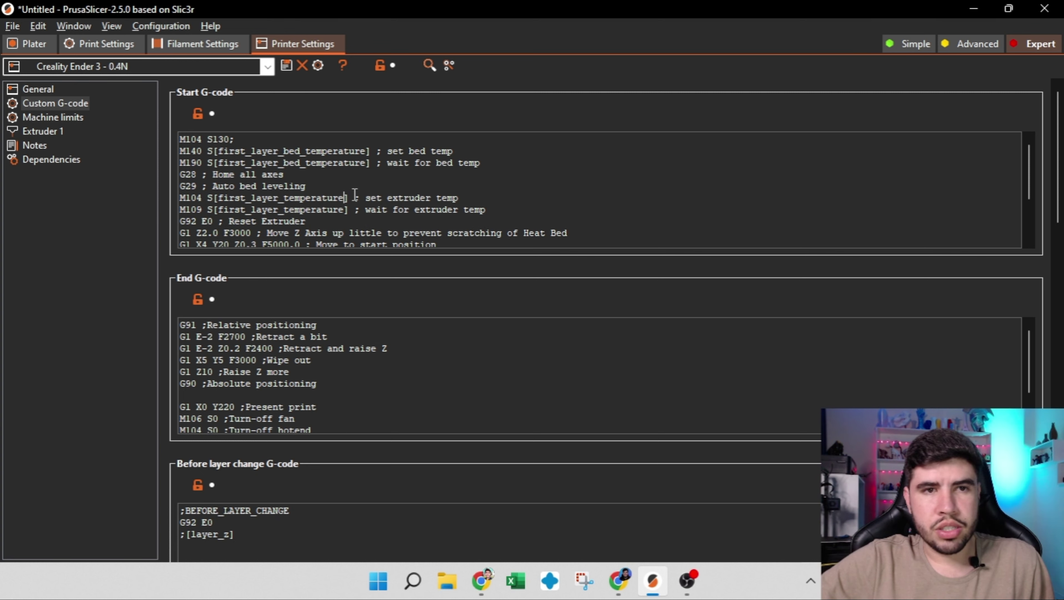
pyautogui.scroll(-1, 355, 194)
pyautogui.scroll(-1, 357, 193)
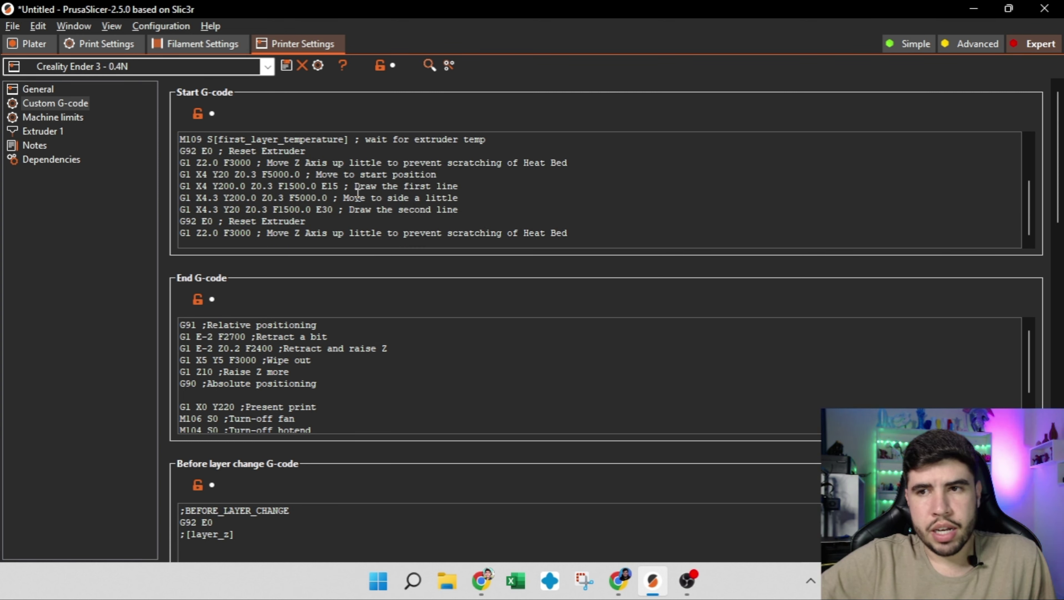
pyautogui.scroll(-2, 342, 376)
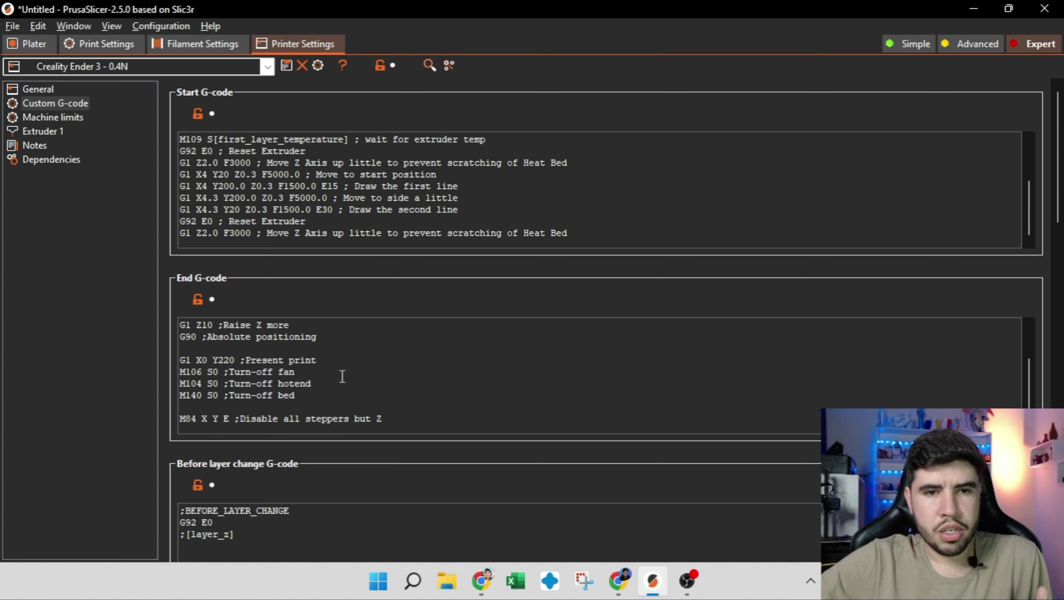
pyautogui.scroll(2, 342, 376)
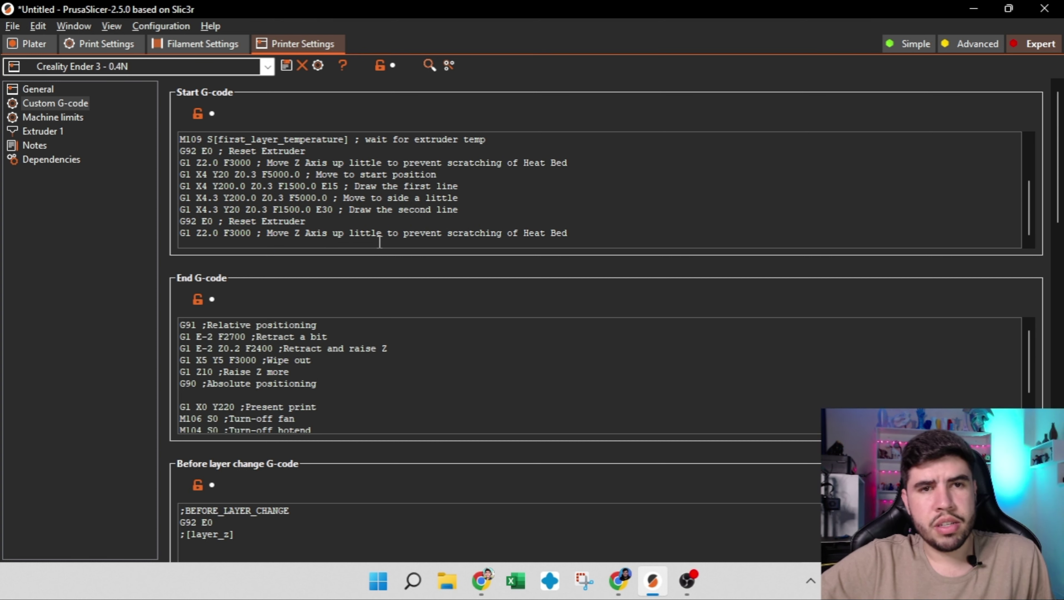
pyautogui.scroll(2, 367, 192)
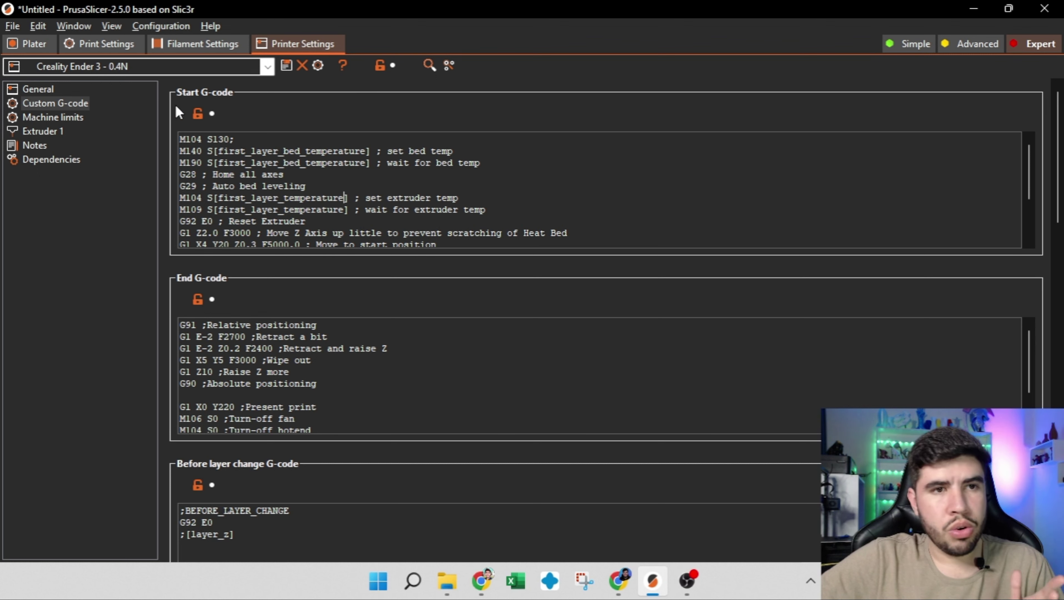
# - Set the nozzle diameter to 0.6 mm in the Tycoon Slim VIDEO printer's Extruder 1 settings
pyautogui.click(49, 130)
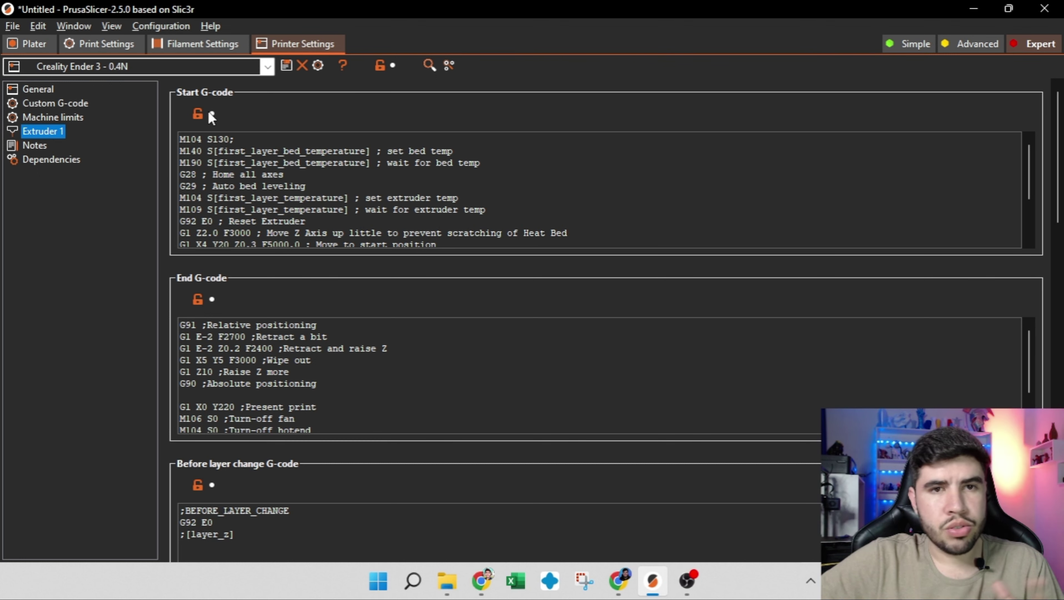
pyautogui.click(426, 113)
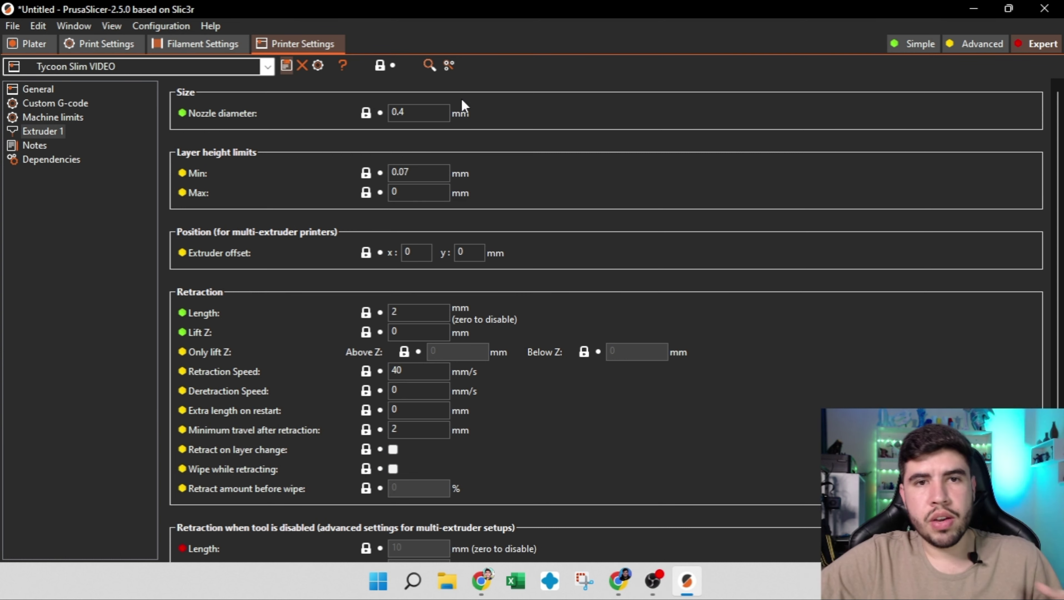
pyautogui.click(206, 66)
pyautogui.click(205, 66)
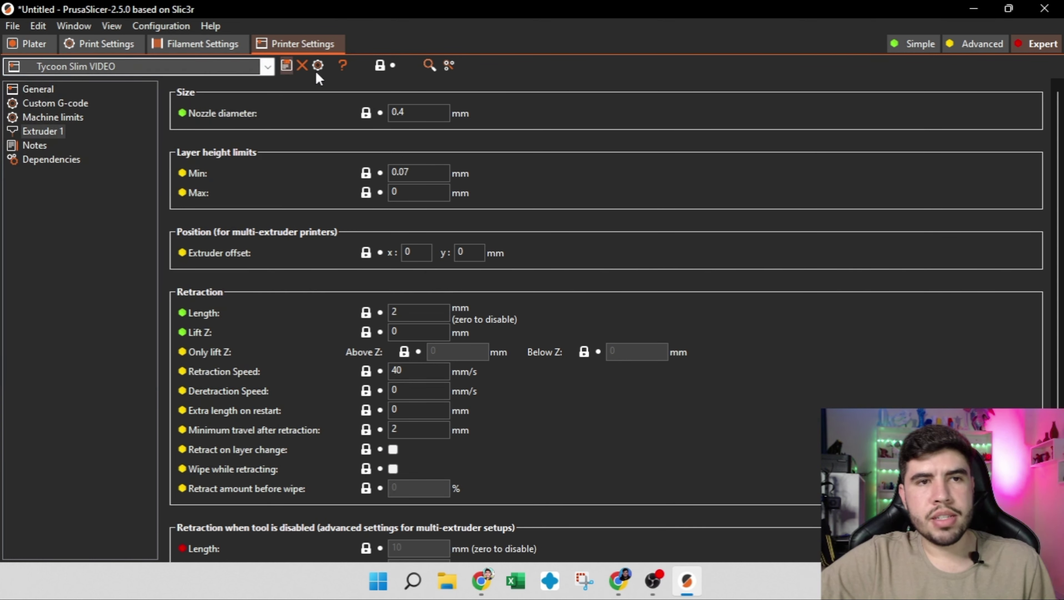
pyautogui.click(424, 111)
pyautogui.press('BackSpace')
pyautogui.write('6')
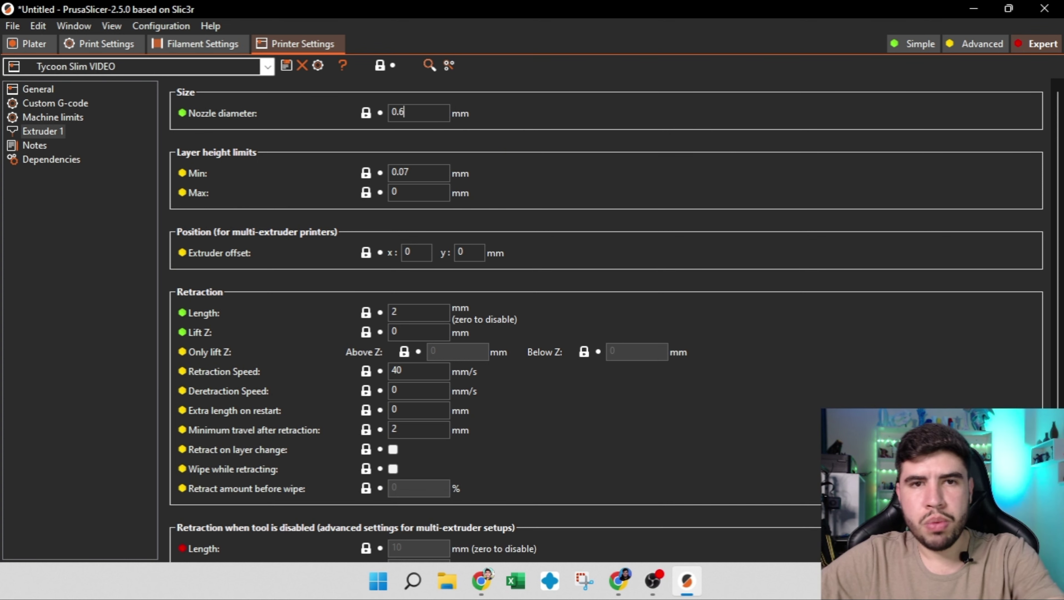
# - Save the modified printer settings as a new preset named "Tycoon Slim VIDEO - 0.6"
pyautogui.click(286, 65)
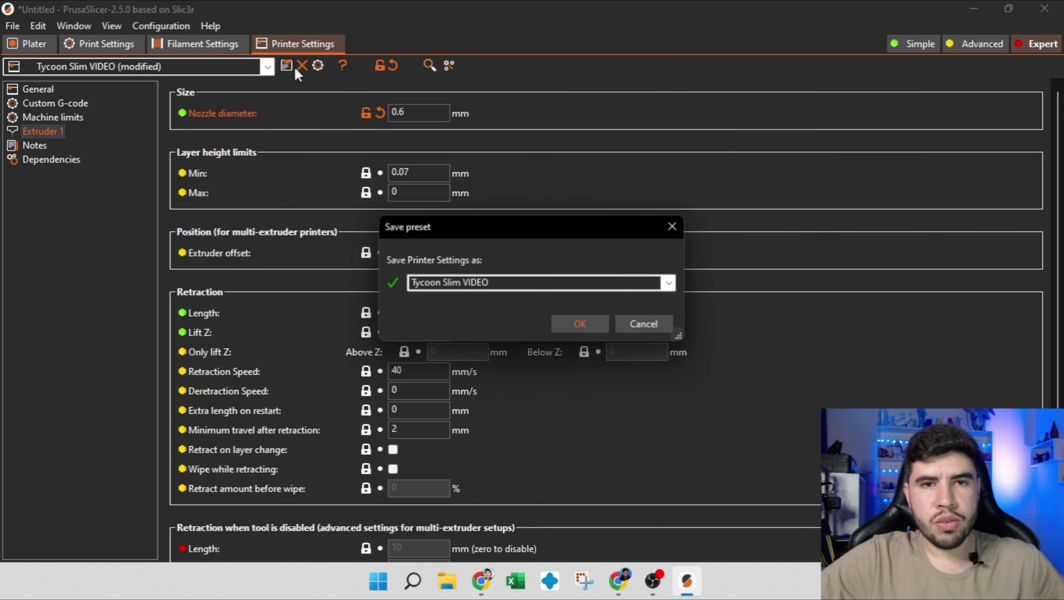
pyautogui.click(536, 286)
pyautogui.write('- ')
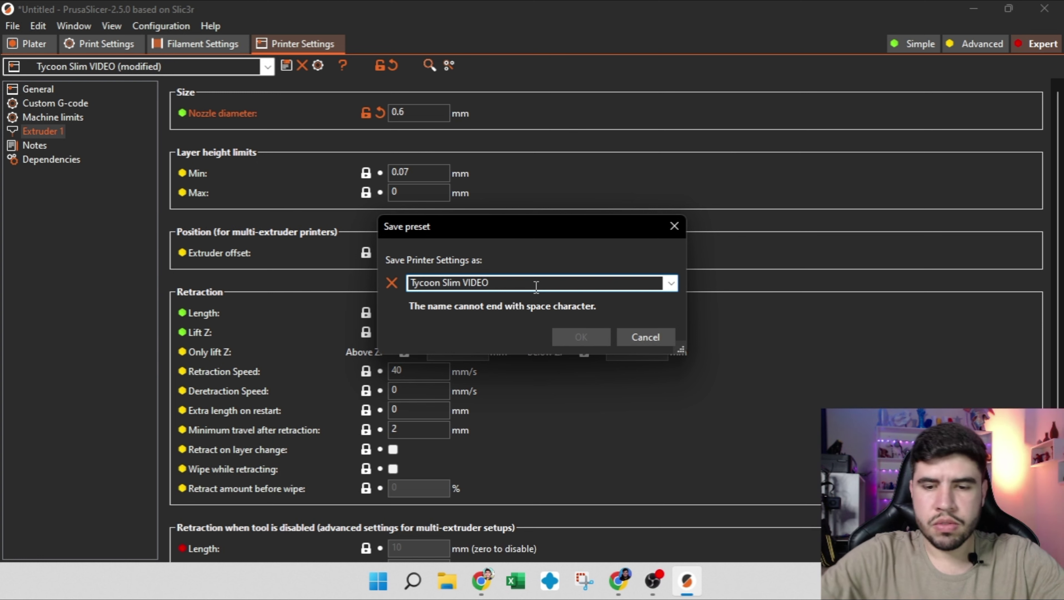
pyautogui.write('0.6')
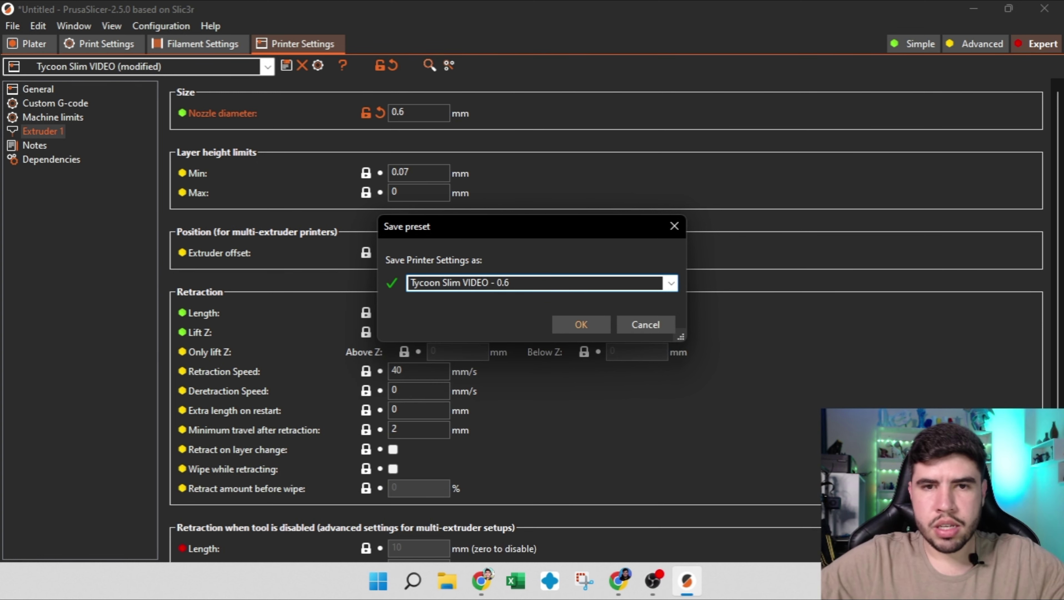
pyautogui.click(581, 325)
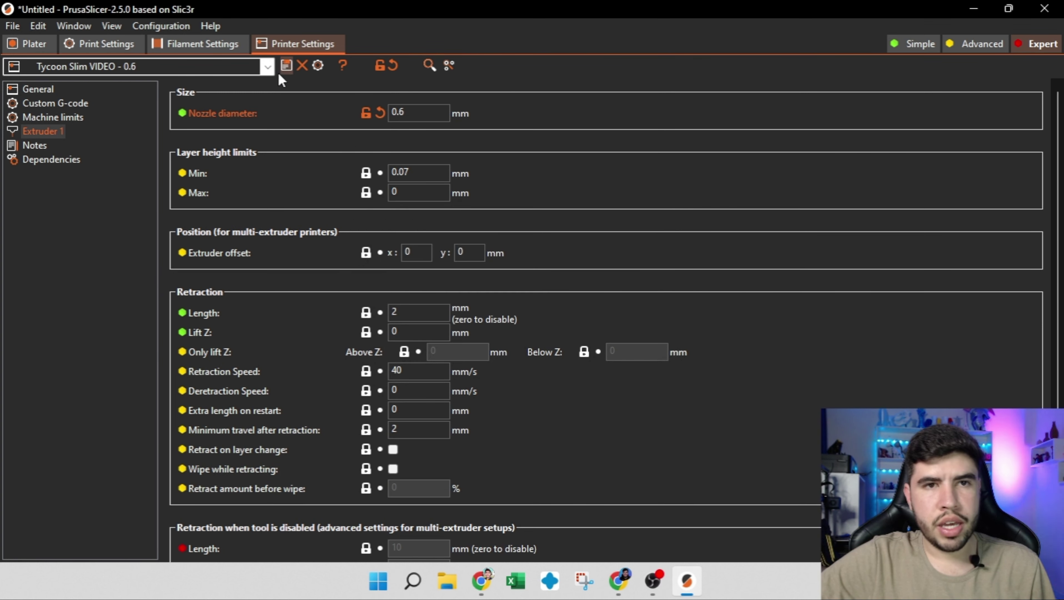
# - Select the Tycoon Slim VIDEO - 0.6 printer preset, and switch back to Tycoon Slim VIDEO
pyautogui.click(265, 64)
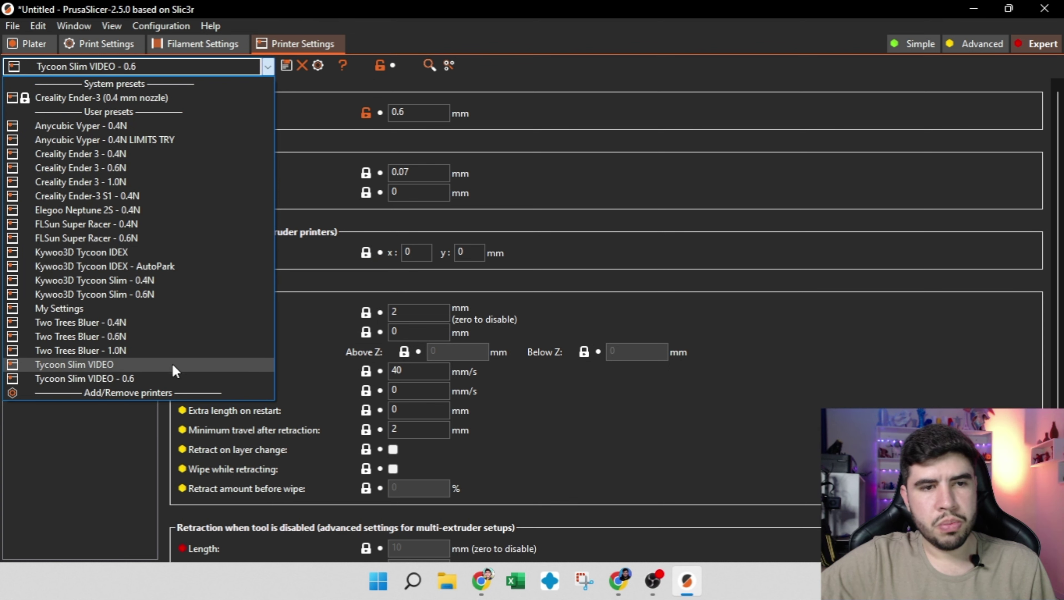
pyautogui.click(159, 375)
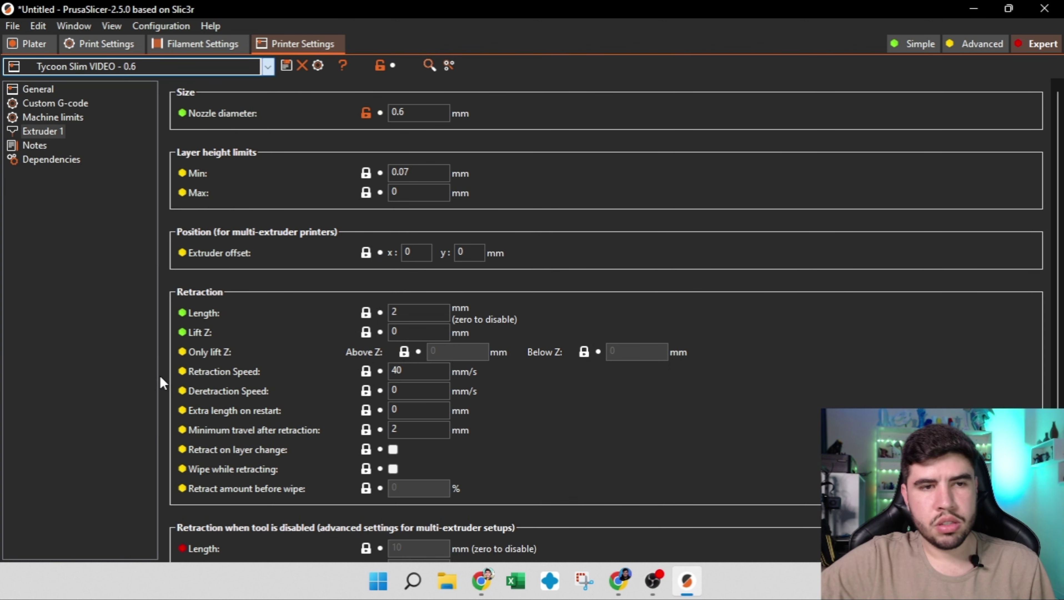
pyautogui.click(173, 67)
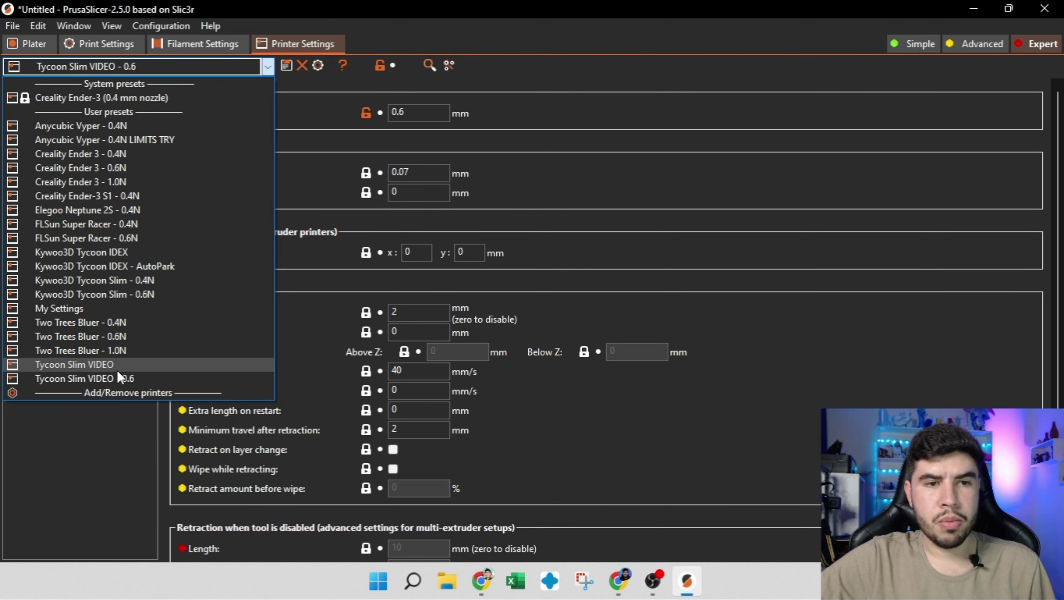
pyautogui.click(120, 367)
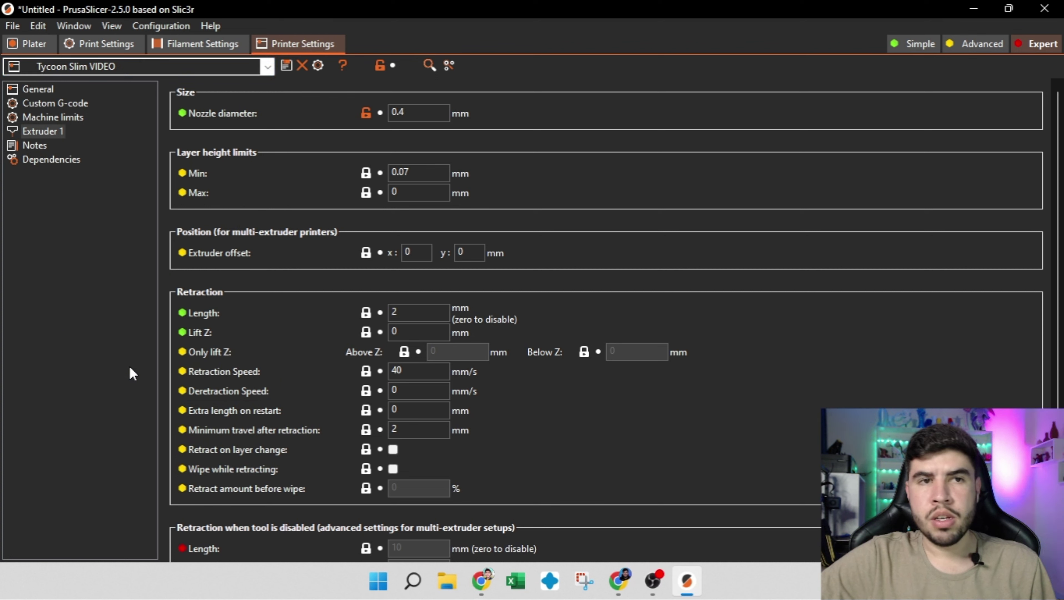
# - Set the extrusion multiplier to 1.02 in the Tycoon Slim VIDEO filament settings
pyautogui.click(210, 41)
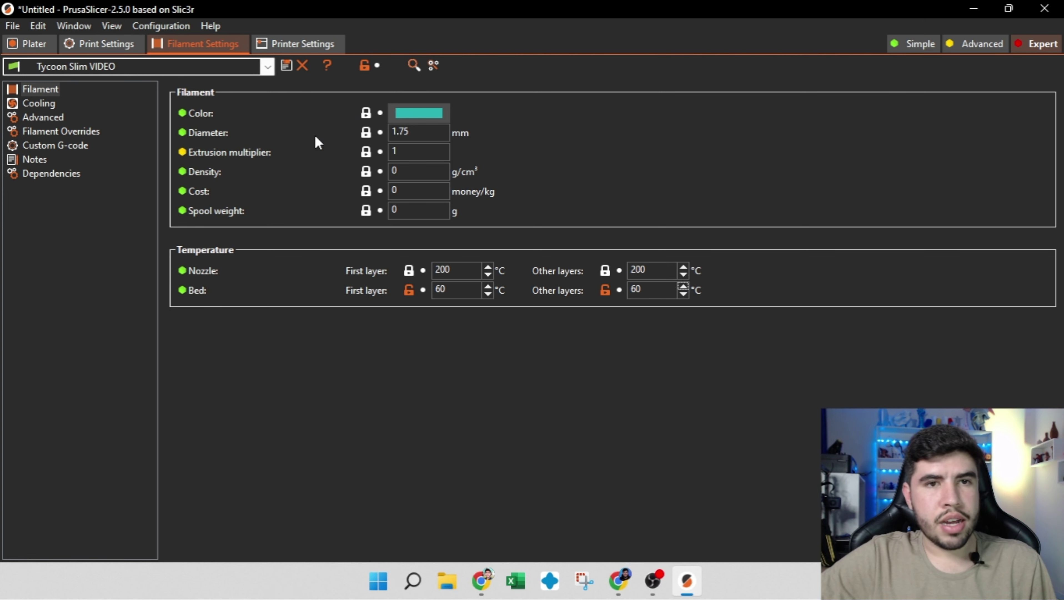
pyautogui.moveTo(413, 153); pyautogui.dragTo(390, 152)
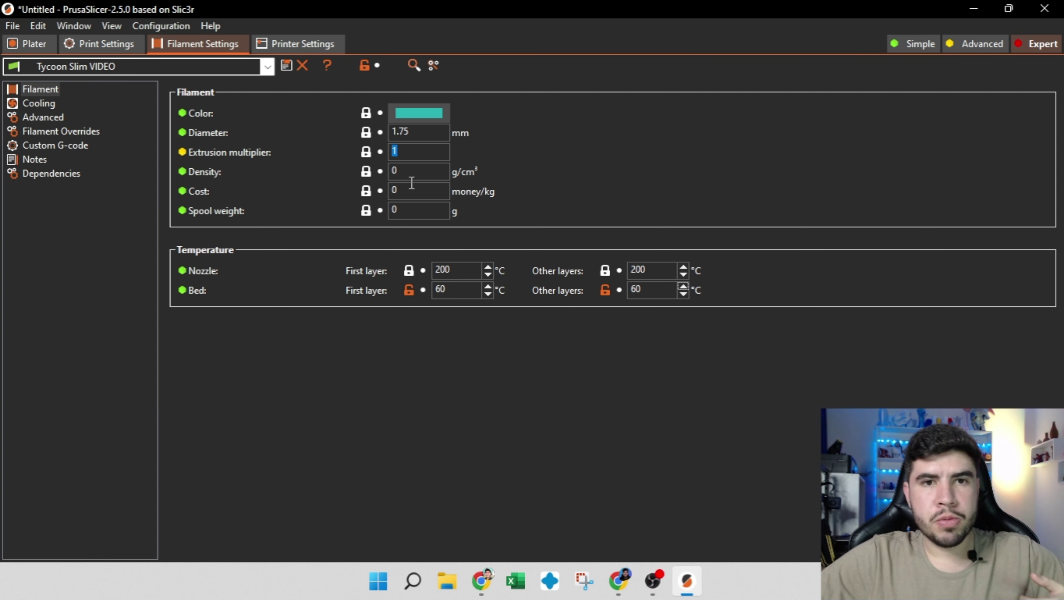
pyautogui.write('1.0')
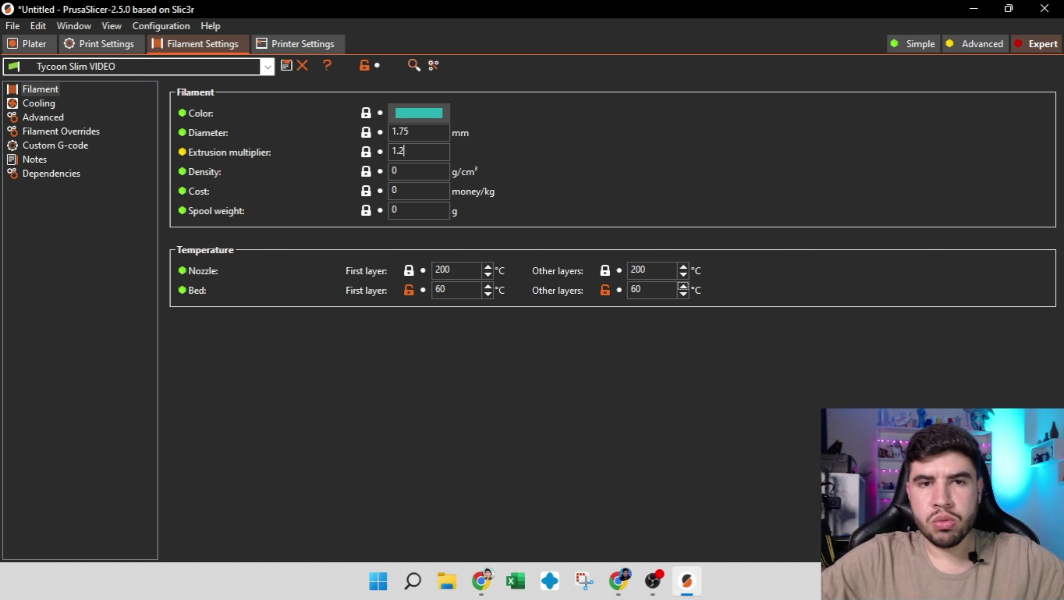
pyautogui.press('BackSpace')
pyautogui.write('02')
pyautogui.press('Tab')
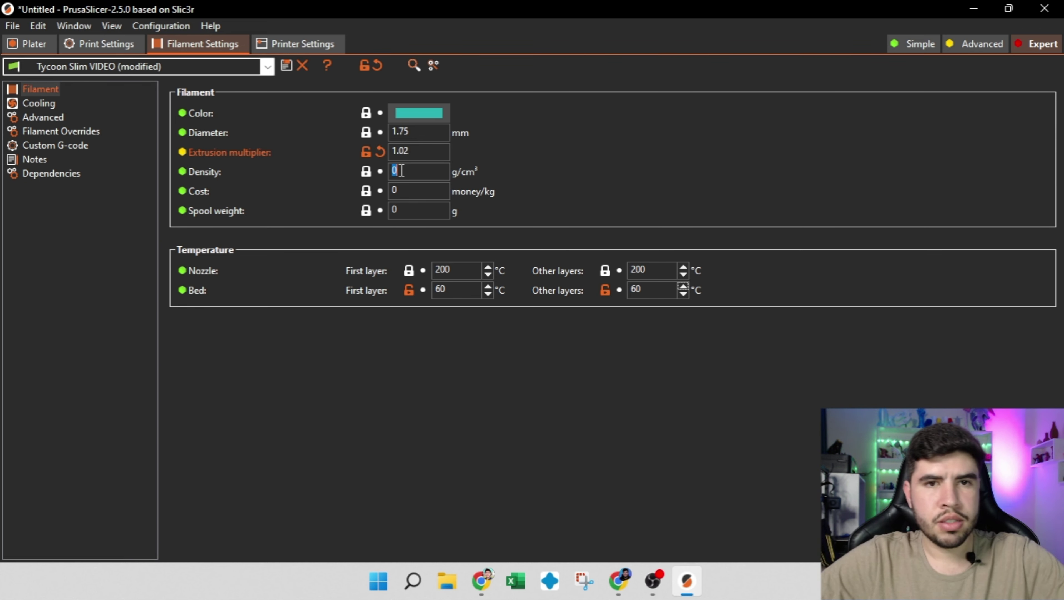
# - Save the modified filament settings as a new preset named "Tycoon Slim VIDEO - PLA"
pyautogui.click(286, 65)
pyautogui.click(509, 288)
pyautogui.click(509, 287)
pyautogui.write('- ')
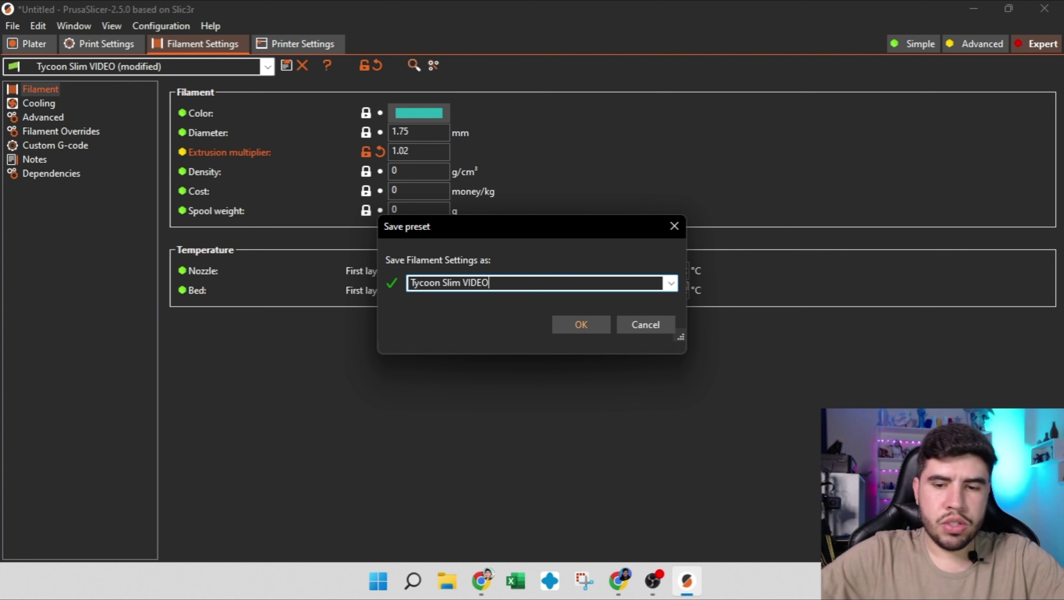
pyautogui.write('pl')
pyautogui.press('BackSpace')
pyautogui.press('BackSpace')
pyautogui.write('PLA')
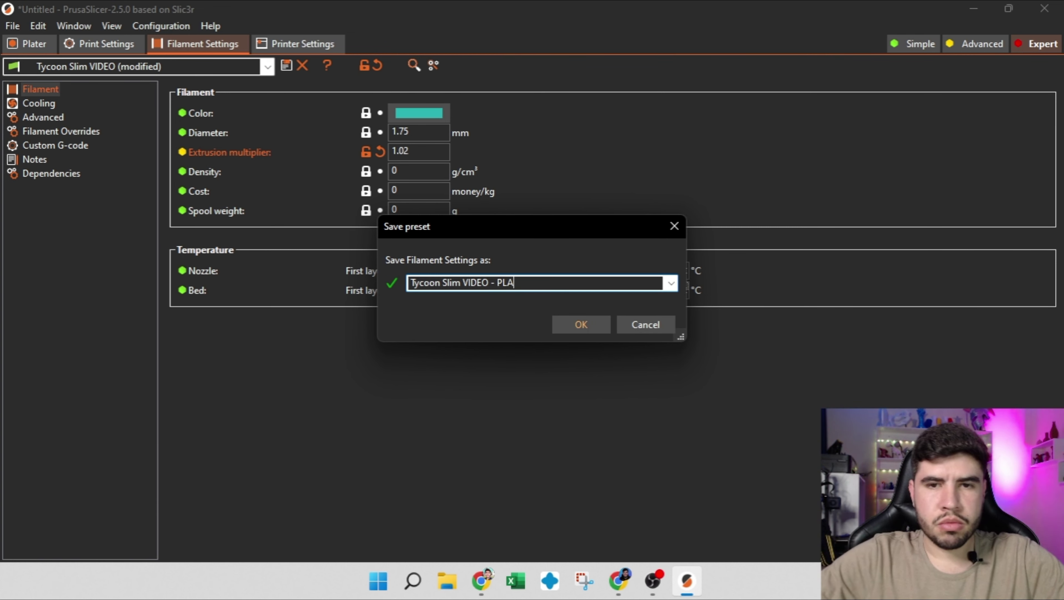
pyautogui.press('Return')
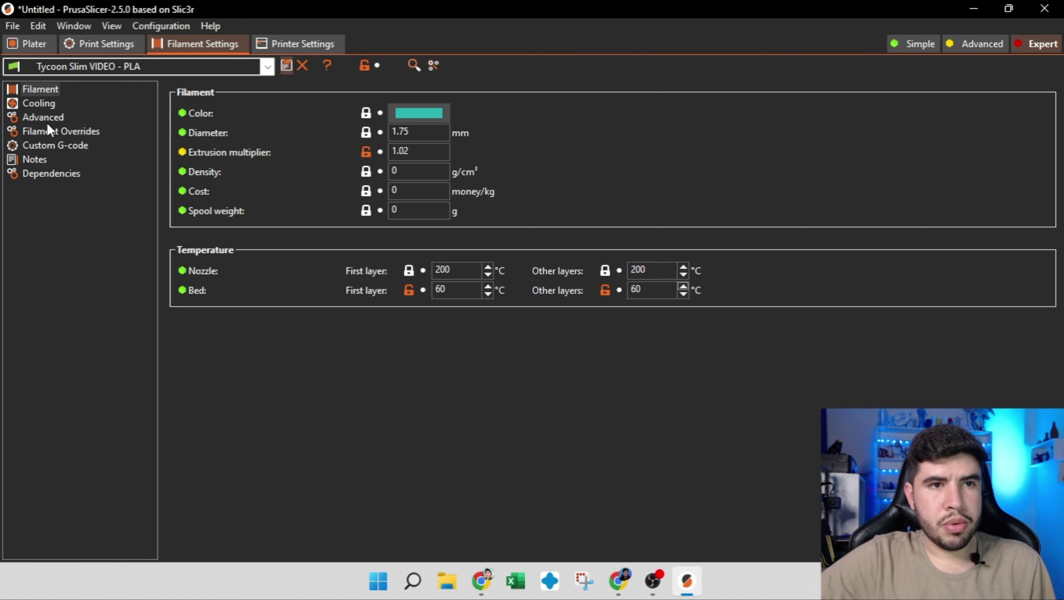
# - Set the filament type to PET and the density to 1.27 g/cm³ in the filament settings
pyautogui.click(40, 119)
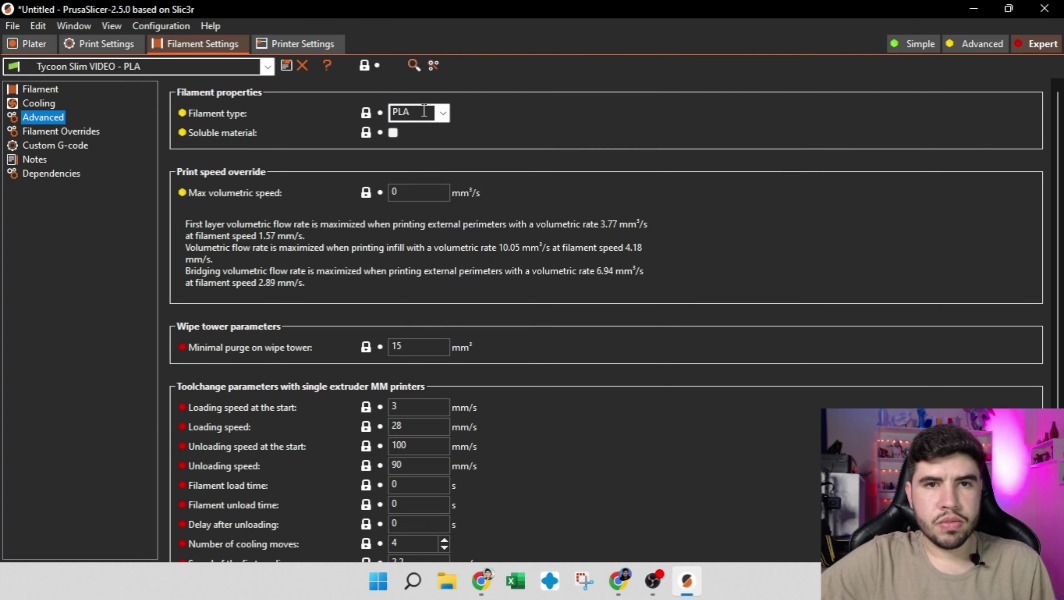
pyautogui.click(444, 114)
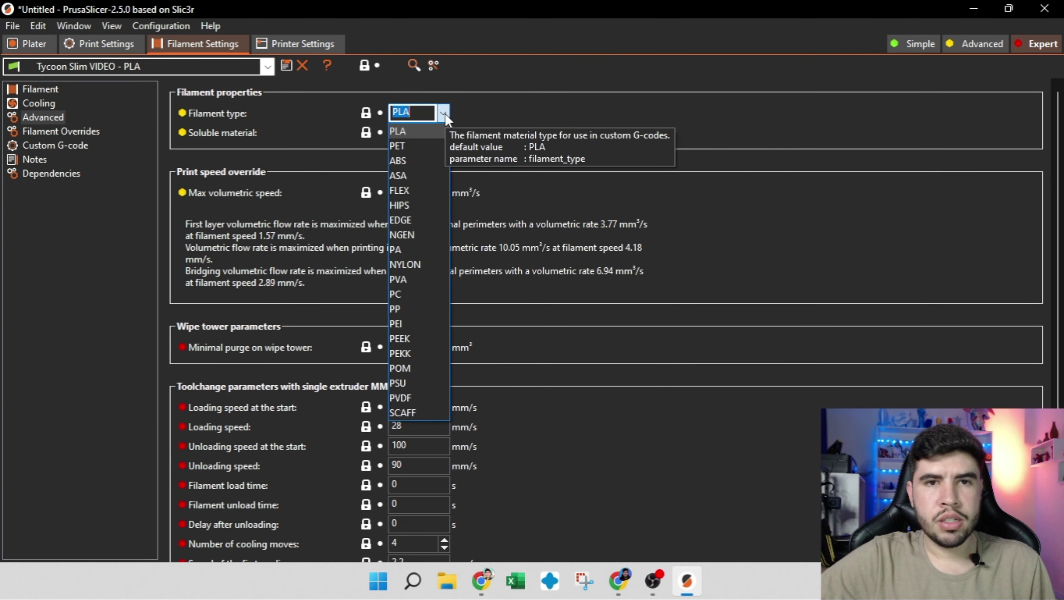
pyautogui.click(414, 145)
pyautogui.click(30, 90)
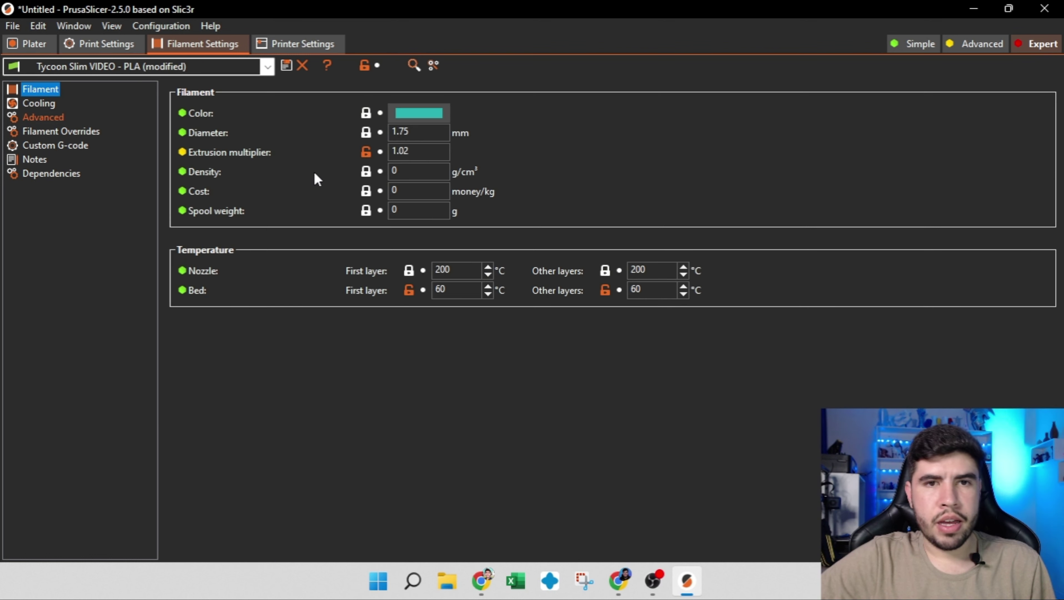
pyautogui.moveTo(411, 172); pyautogui.dragTo(374, 173)
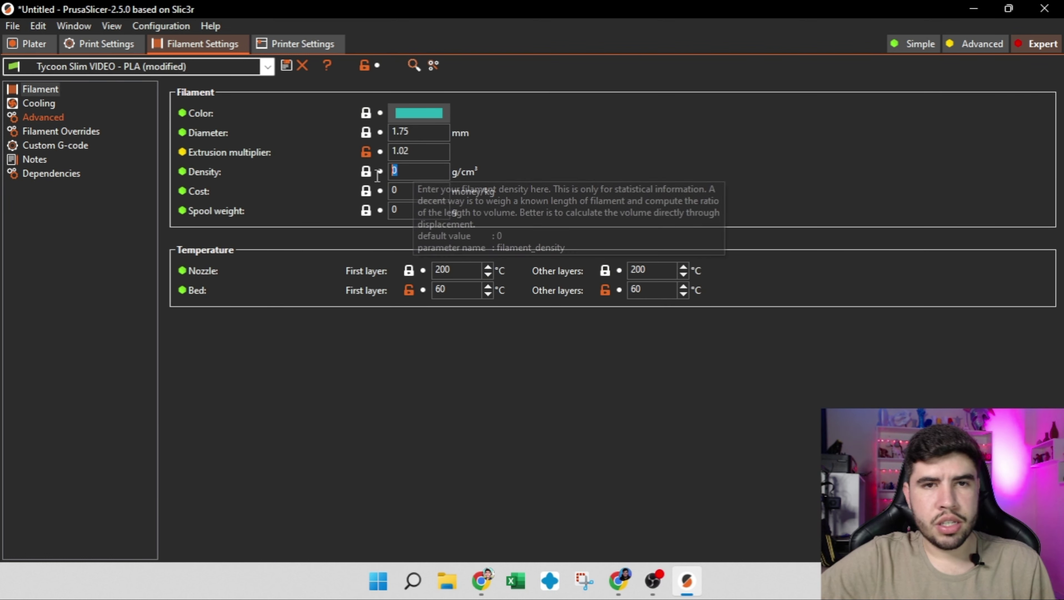
pyautogui.write('1.2')
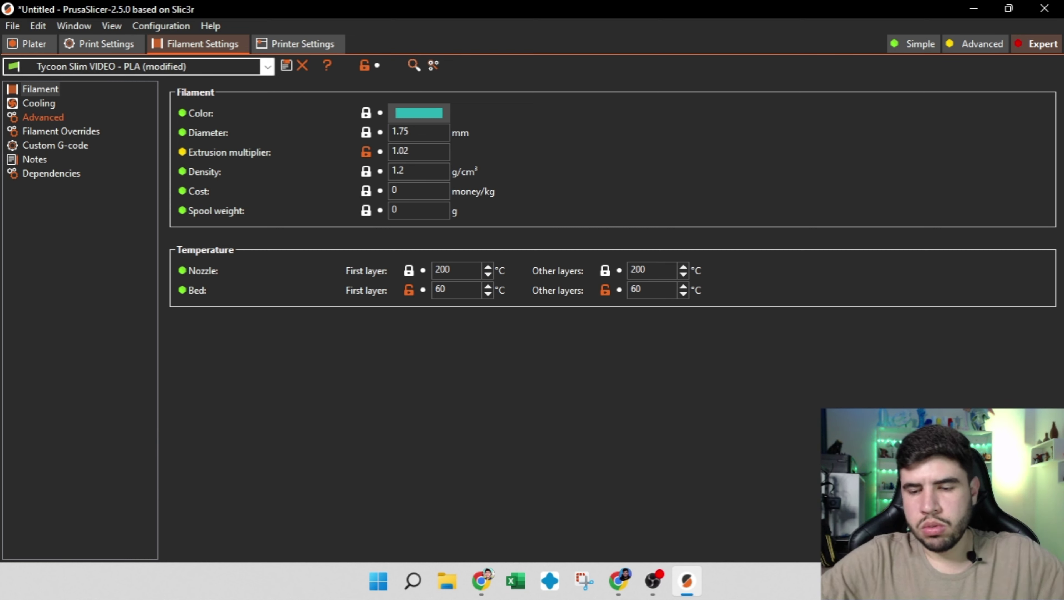
pyautogui.write('7')
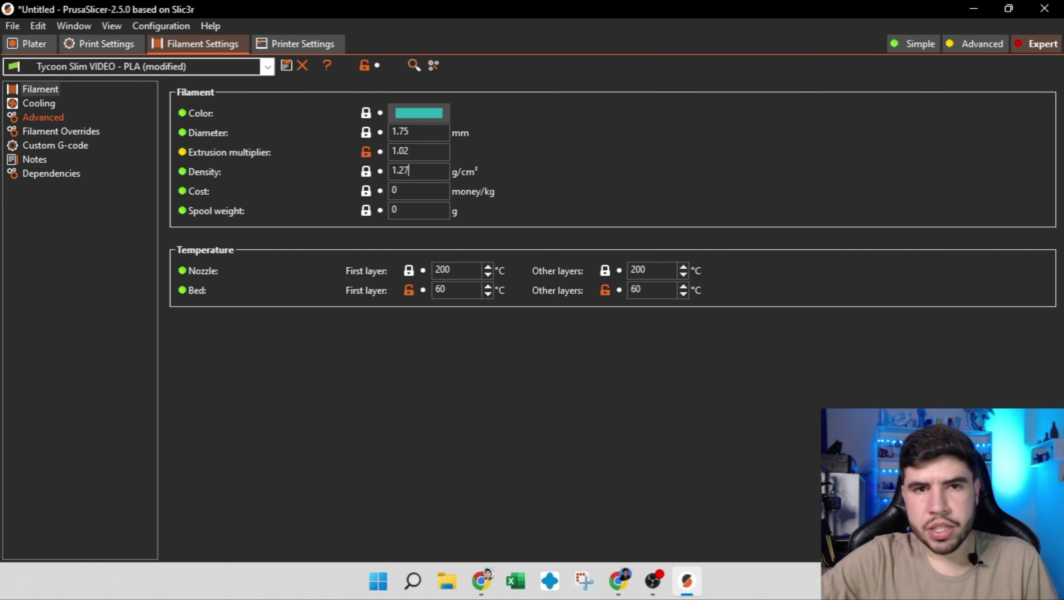
pyautogui.press('Tab')
# - Save the modified filament settings as a new preset named "Tycoon Slim VIDEO - PET"
pyautogui.click(286, 65)
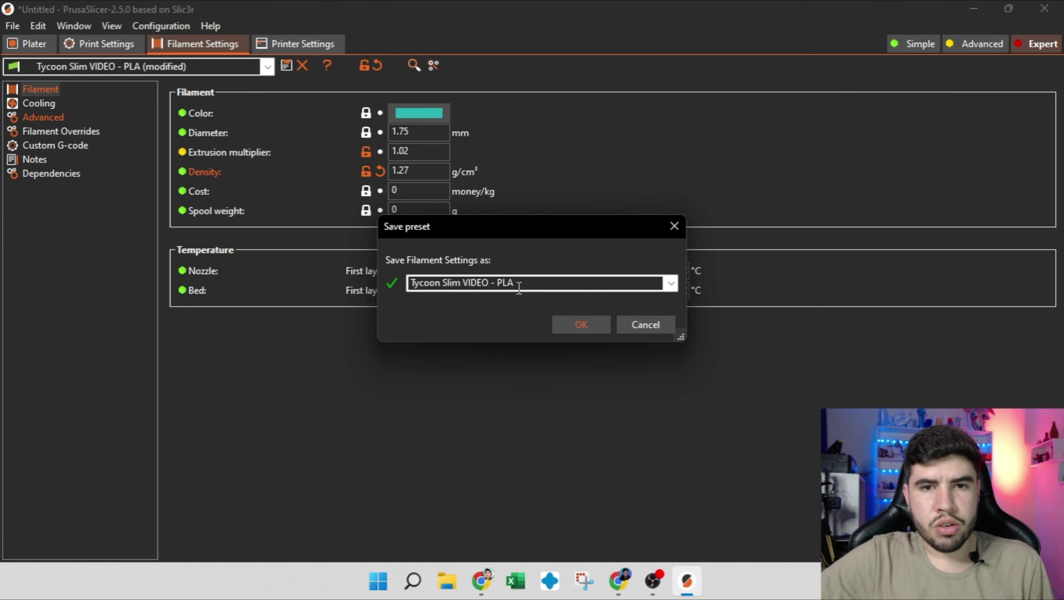
pyautogui.moveTo(516, 286); pyautogui.dragTo(500, 285)
pyautogui.write('PET')
pyautogui.press('Return')
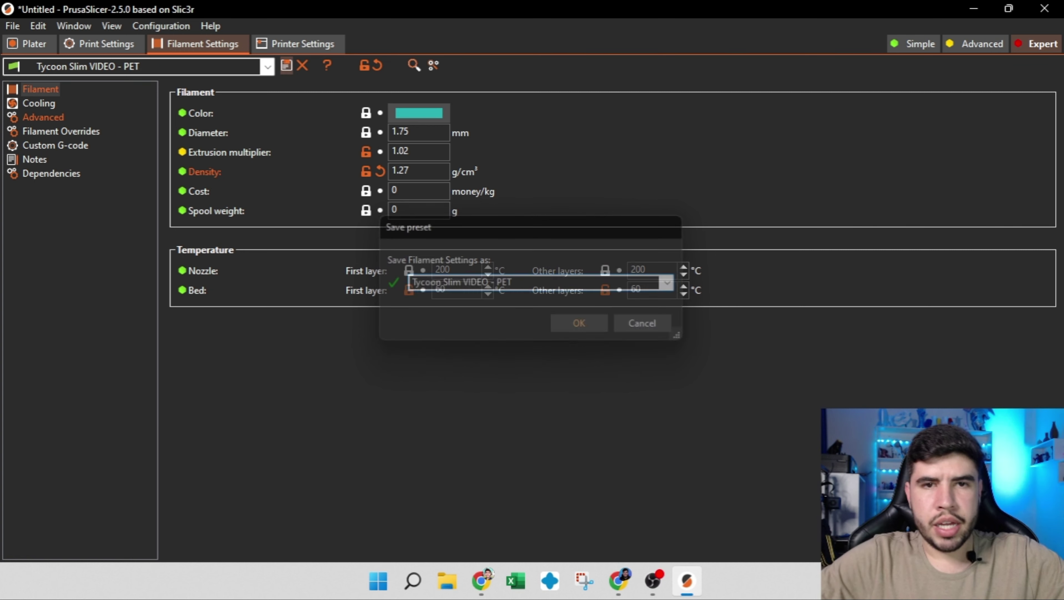
# - Set the PET filament's nozzle temperatures to 230 °C and bed temperatures to 80 °C for all layers, and save the preset under its existing name
pyautogui.doubleClick(462, 269)
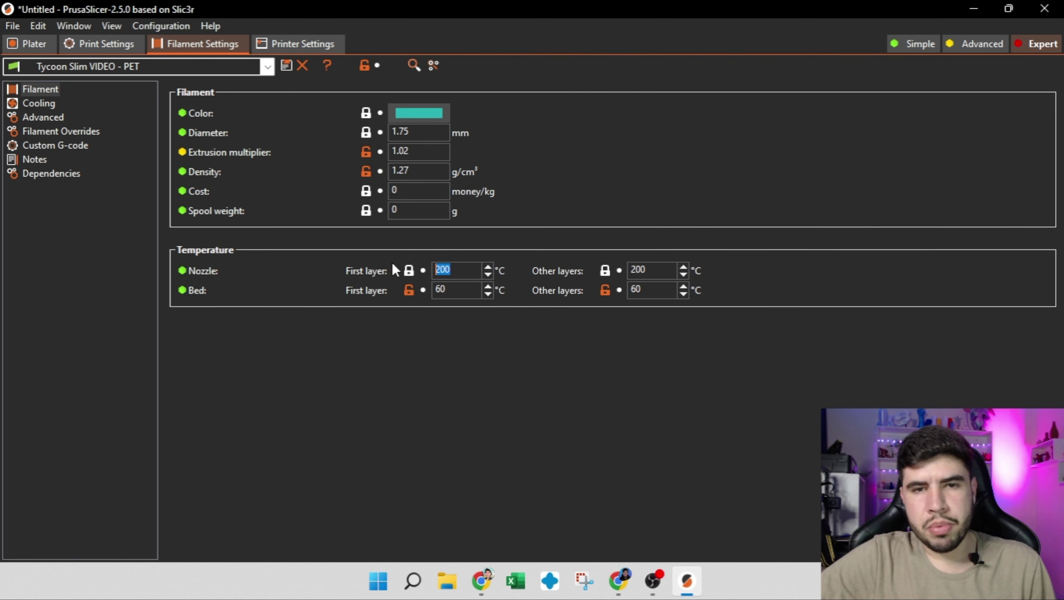
pyautogui.write('230')
pyautogui.press('Tab')
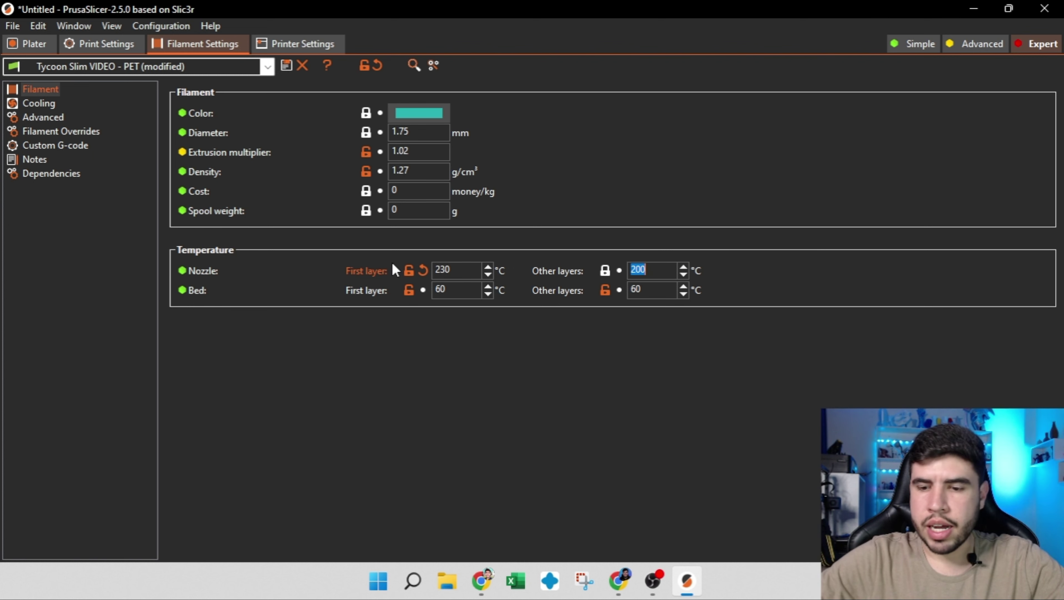
pyautogui.write('230')
pyautogui.press('Tab')
pyautogui.write('80')
pyautogui.press('Tab')
pyautogui.write('80')
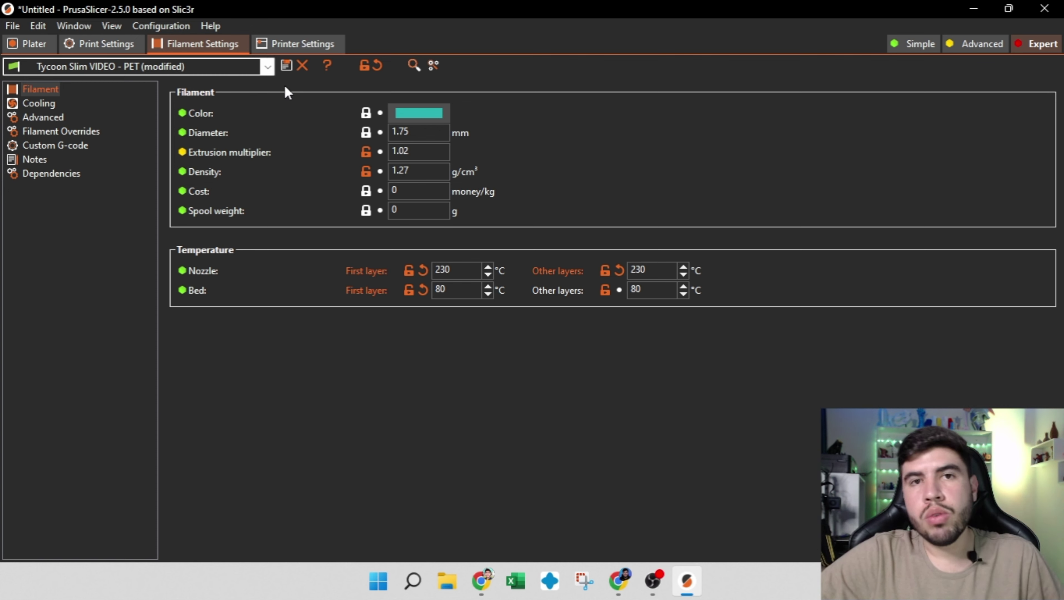
pyautogui.click(291, 69)
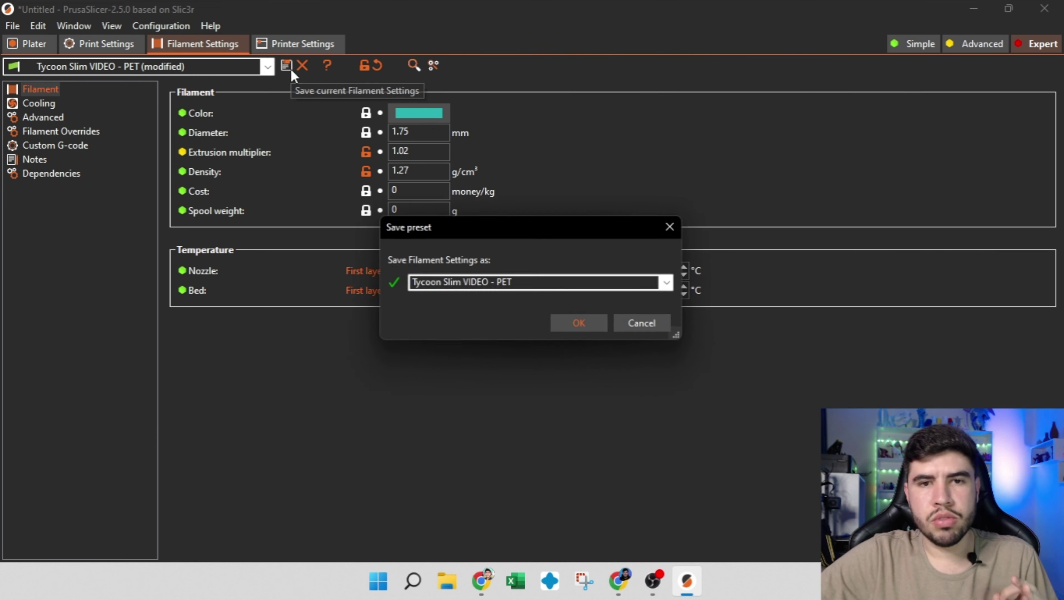
pyautogui.click(575, 333)
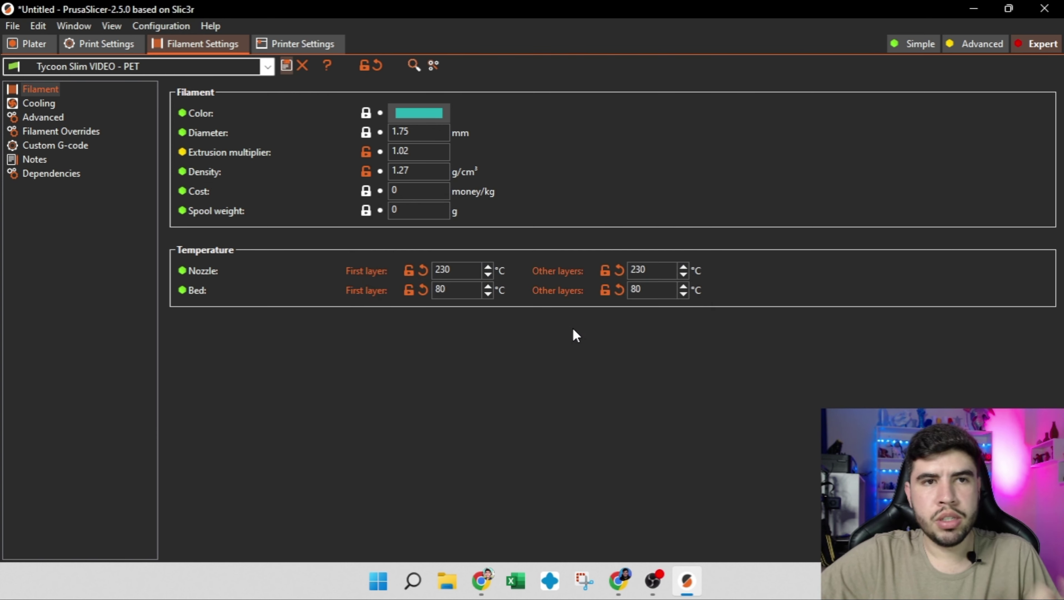
# - Select the base "Tycoon Slim VIDEO" filament preset and delete it
pyautogui.click(198, 67)
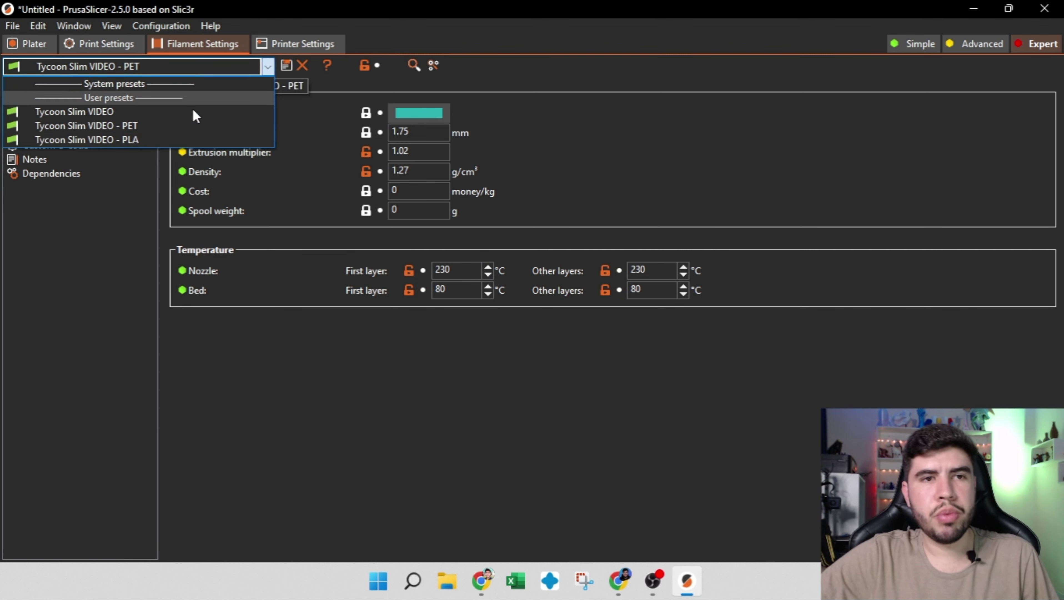
pyautogui.click(179, 114)
pyautogui.click(191, 70)
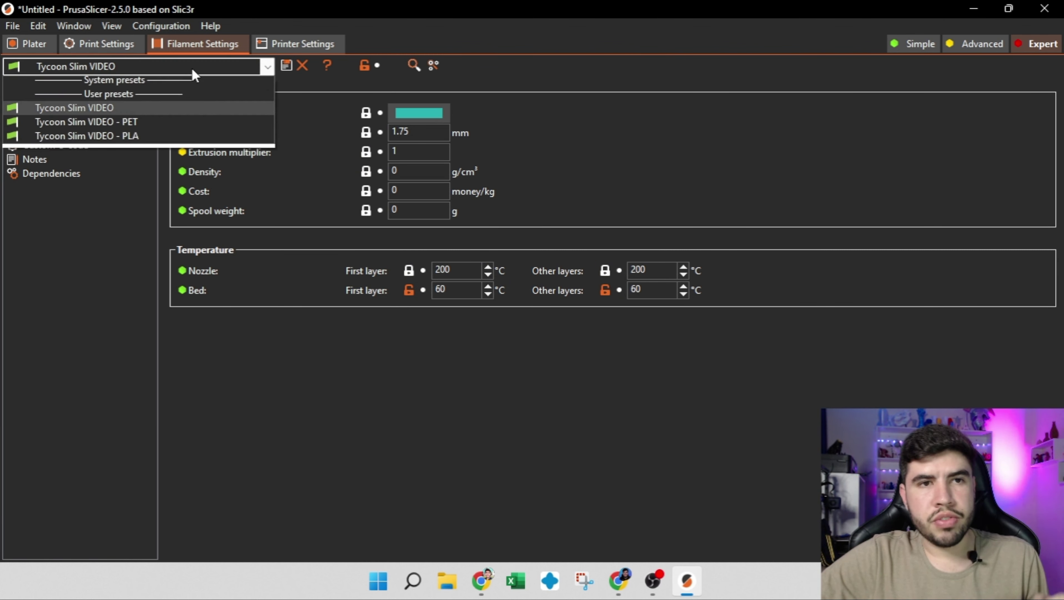
pyautogui.click(175, 112)
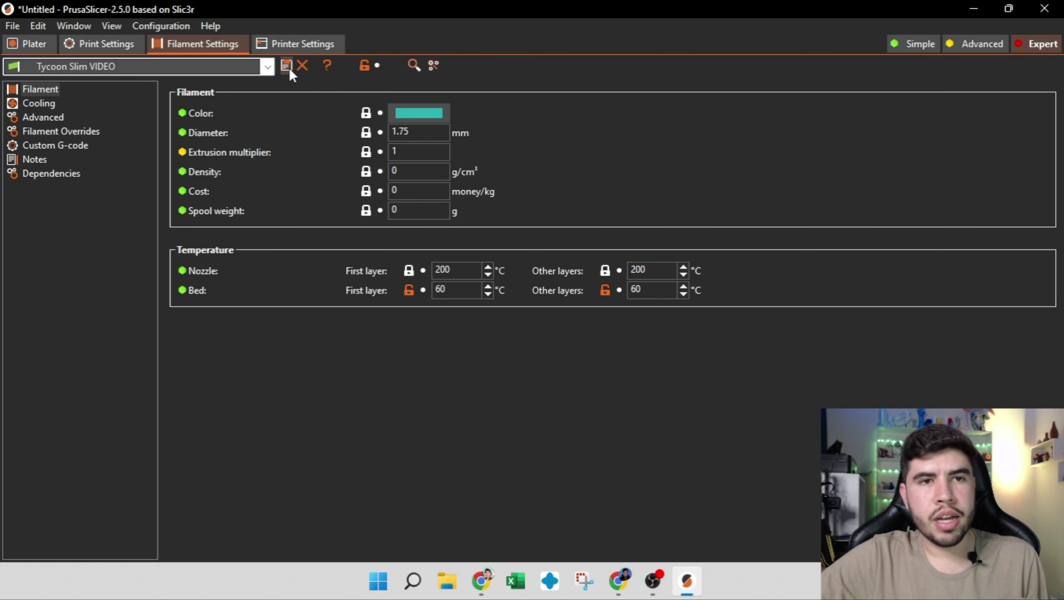
pyautogui.click(302, 66)
pyautogui.click(600, 357)
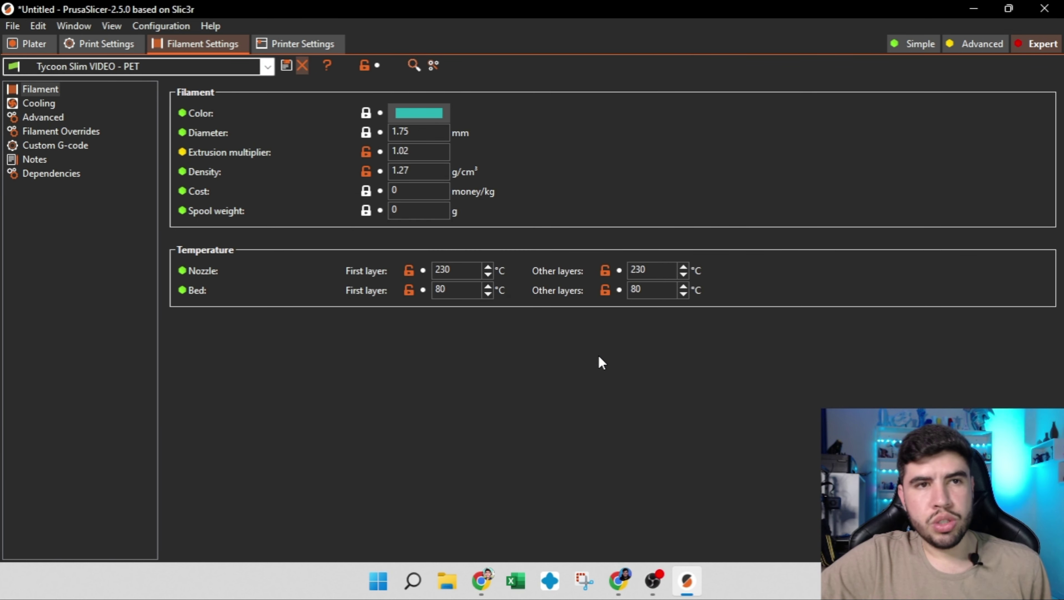
# - Check the active printer and filament presets, and open the output filename format in the print settings' output options
pyautogui.click(273, 43)
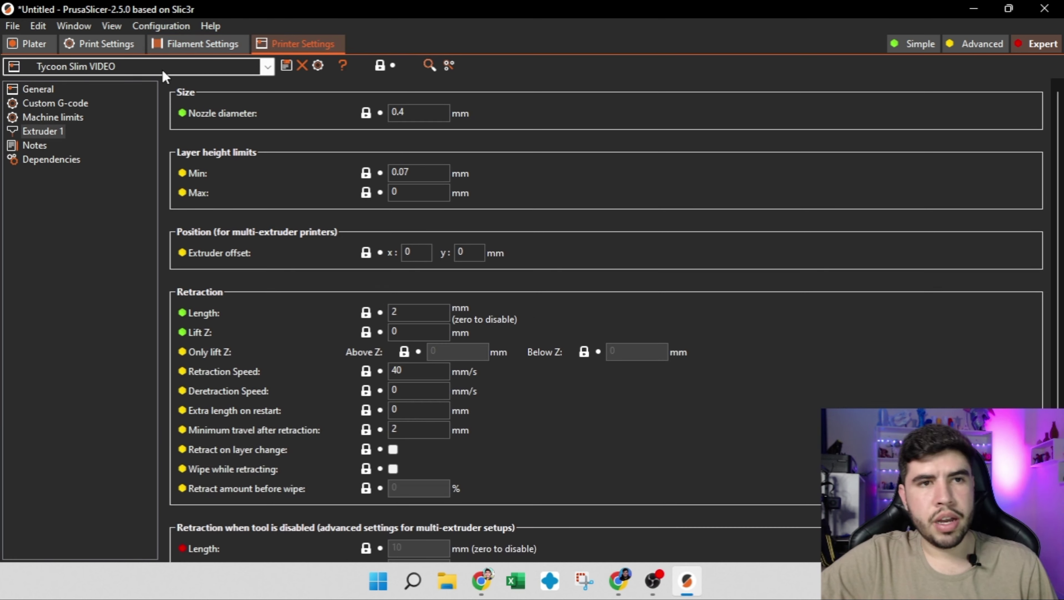
pyautogui.click(214, 45)
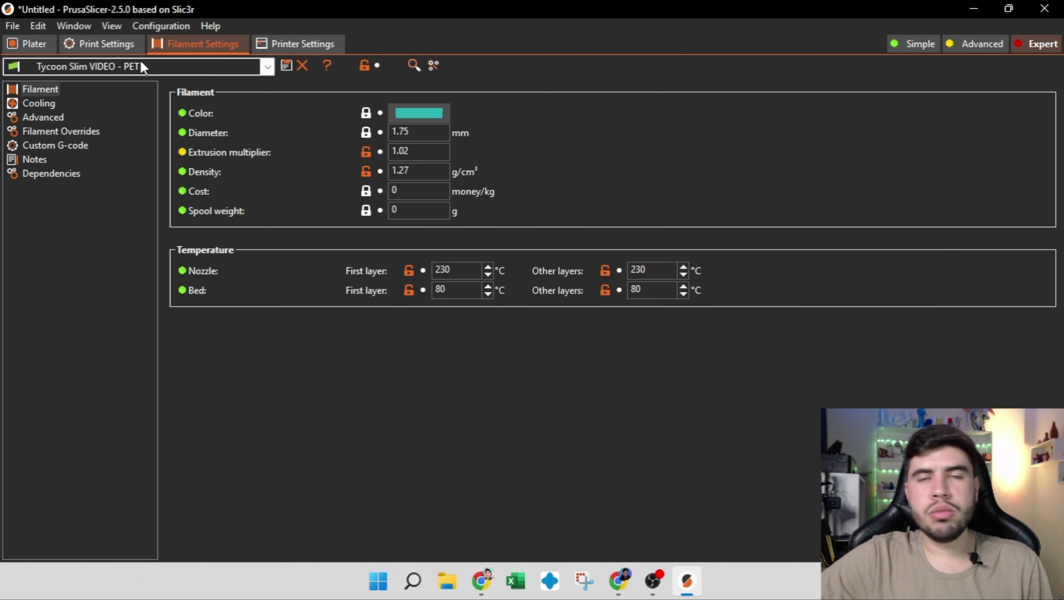
pyautogui.click(102, 43)
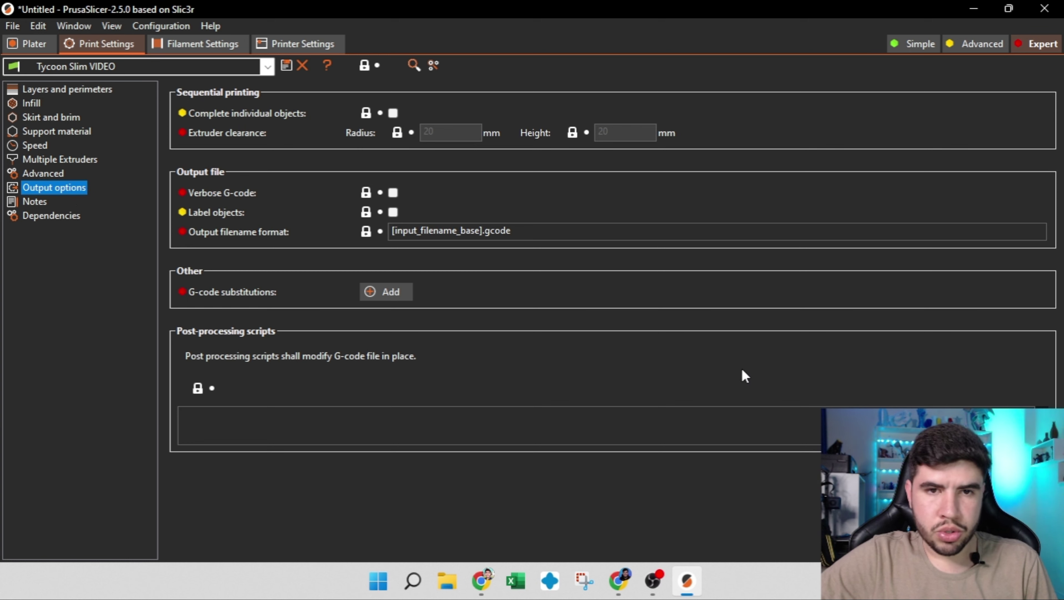
pyautogui.click(533, 232)
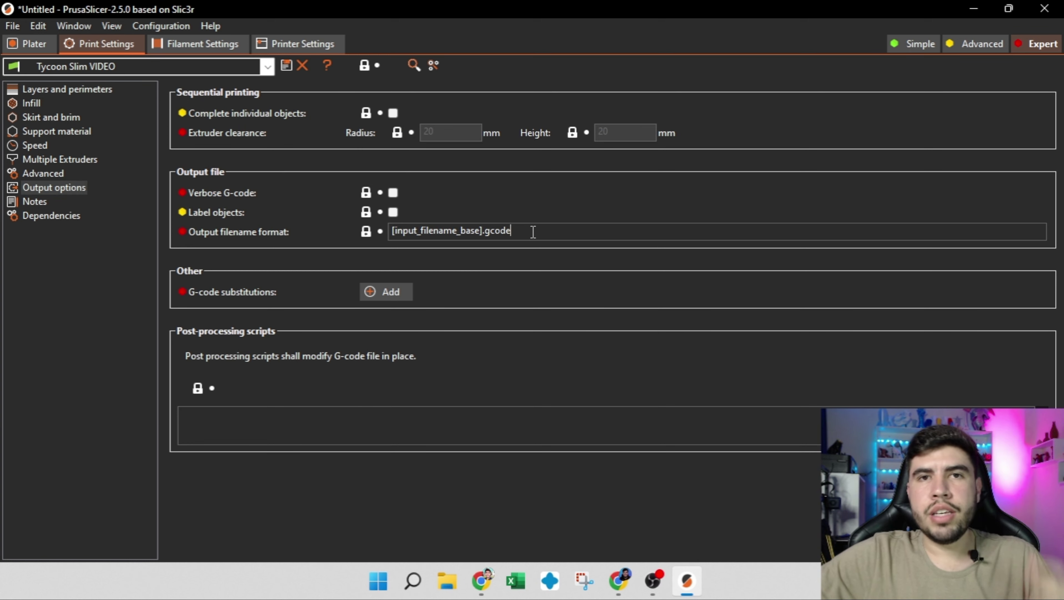
# - Add a box shape to the empty print bed and slice it
pyautogui.click(33, 41)
pyautogui.rightClick(419, 325)
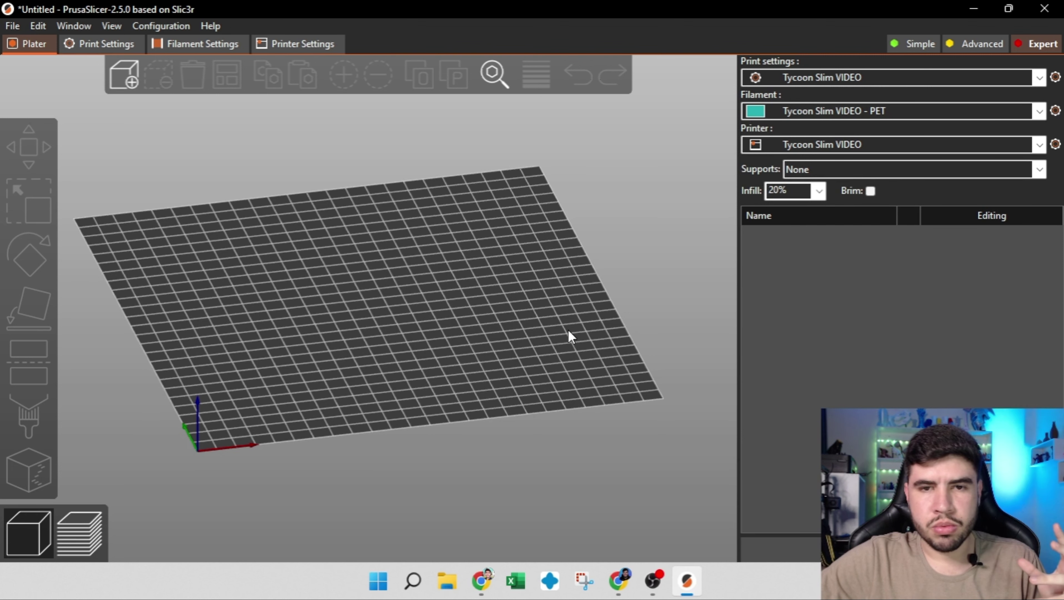
pyautogui.rightClick(467, 298)
pyautogui.moveTo(517, 306)
pyautogui.click(605, 305)
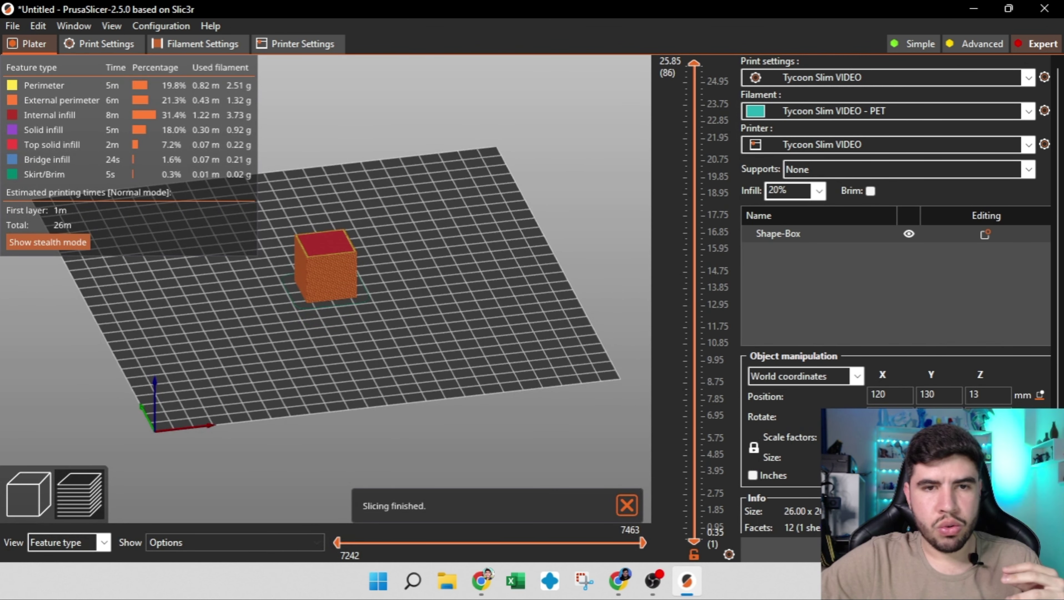
# - Check the default file name offered when exporting the box's G-code, and cancel the export
pyautogui.hotkey('ctrl', 'g')
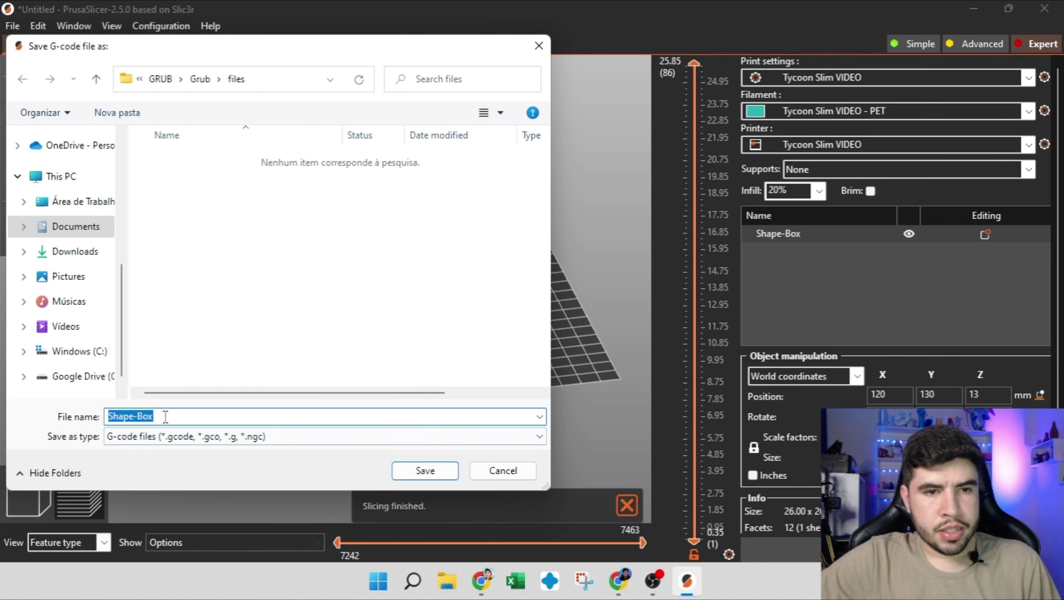
pyautogui.click(166, 416)
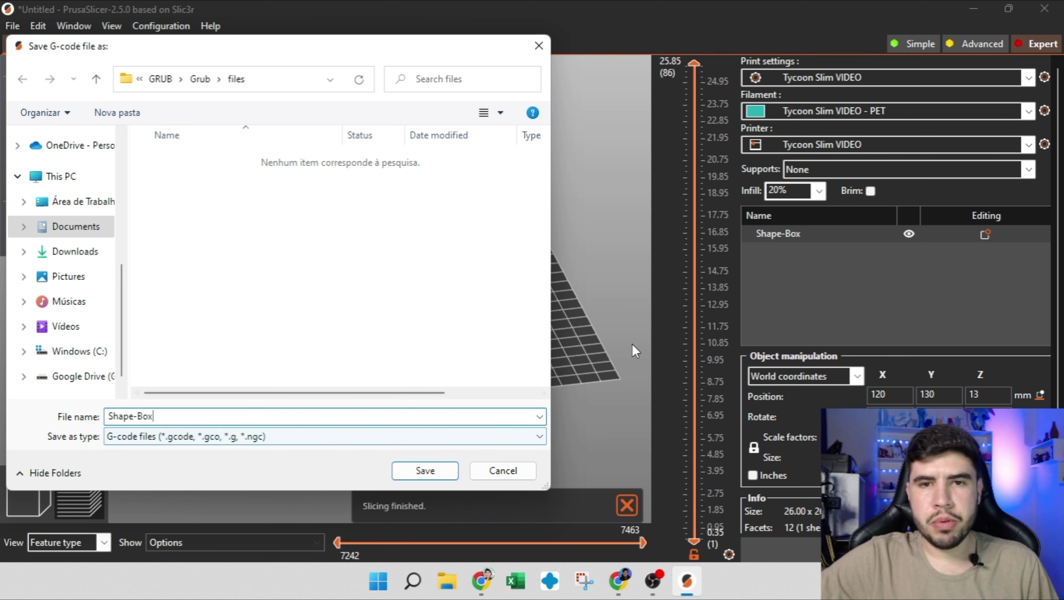
pyautogui.click(535, 466)
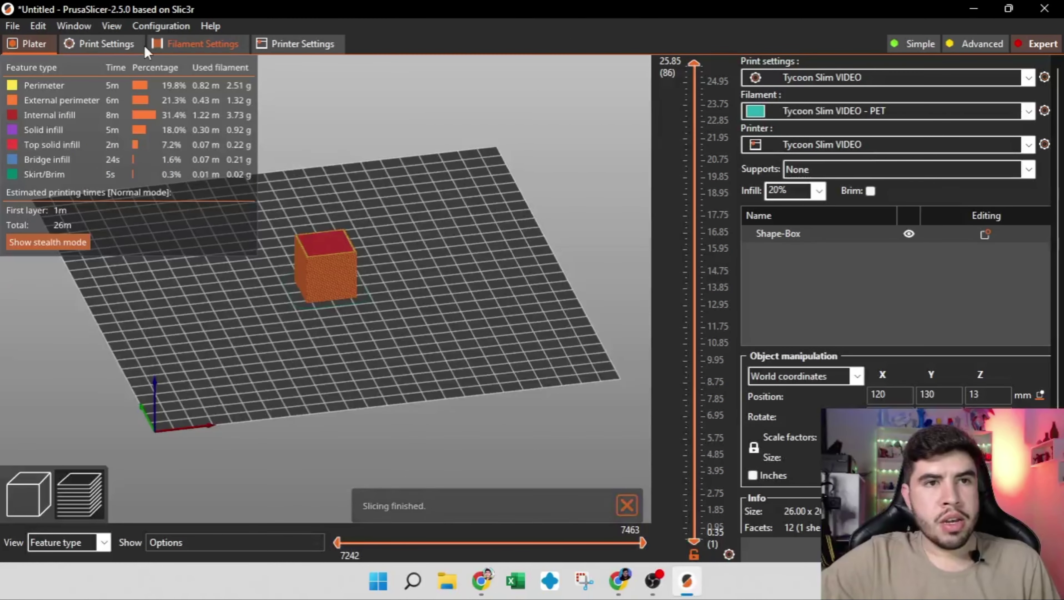
# - Recheck the output filename format setting, switch to Chrome, and examine the FDM output filename placeholders in Prusa's "List of placeholders" article
pyautogui.click(107, 47)
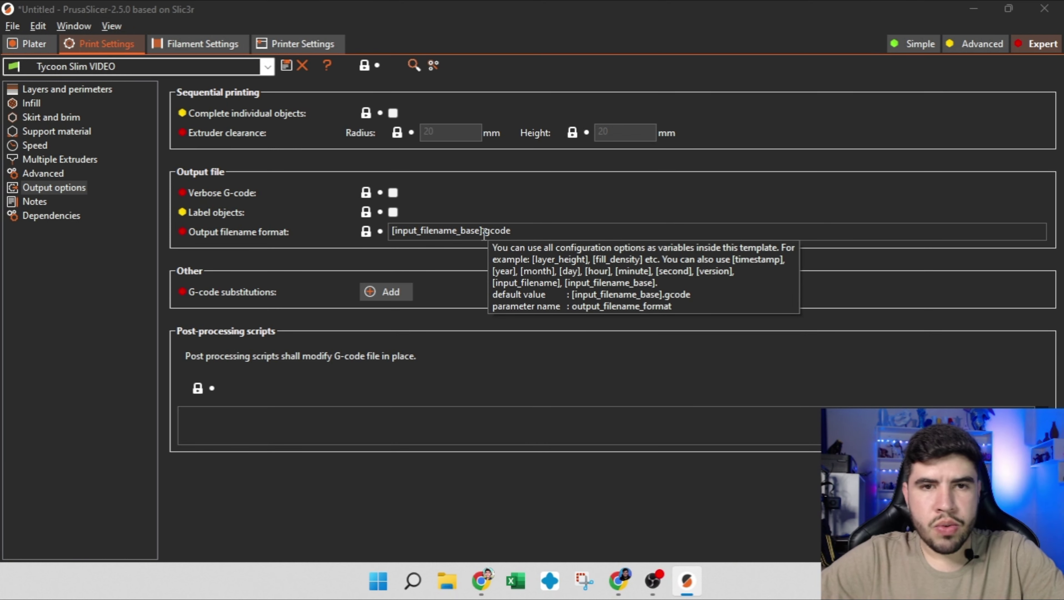
pyautogui.hotkey('alt', 'Tab')
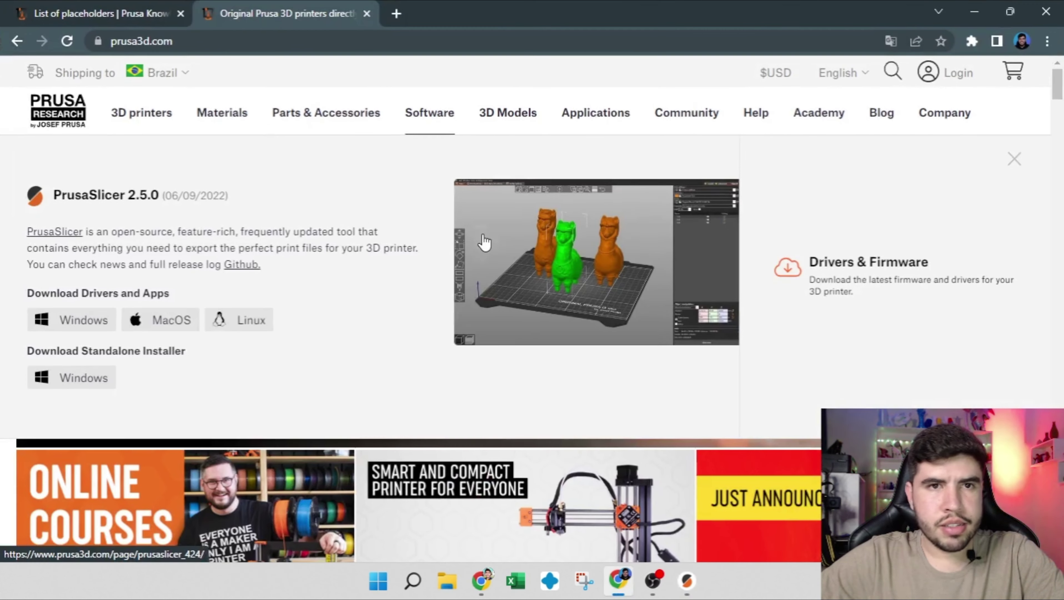
pyautogui.click(97, 10)
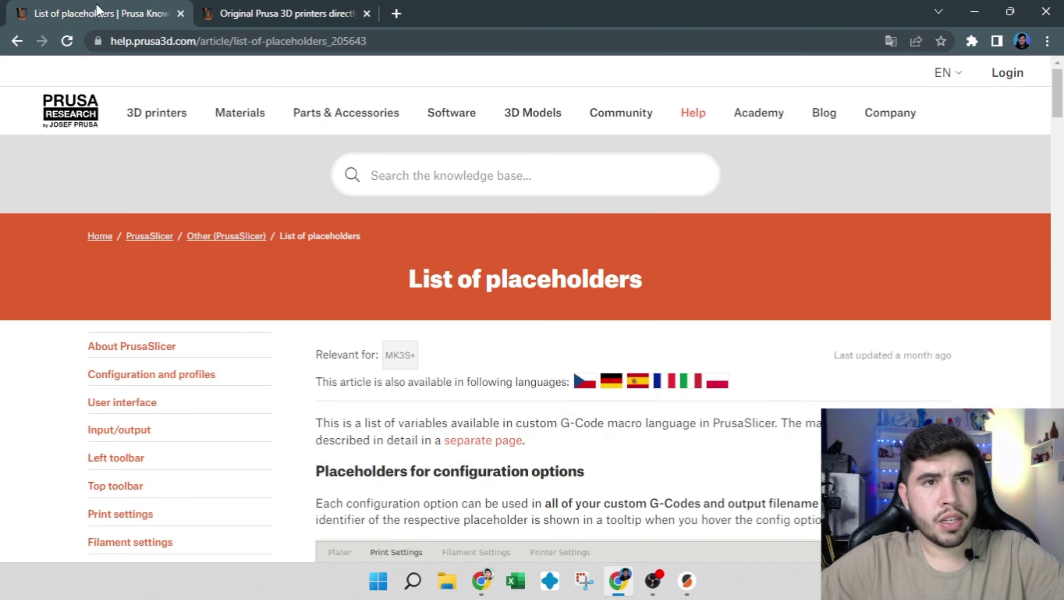
pyautogui.click(366, 13)
pyautogui.scroll(-20, 474, 359)
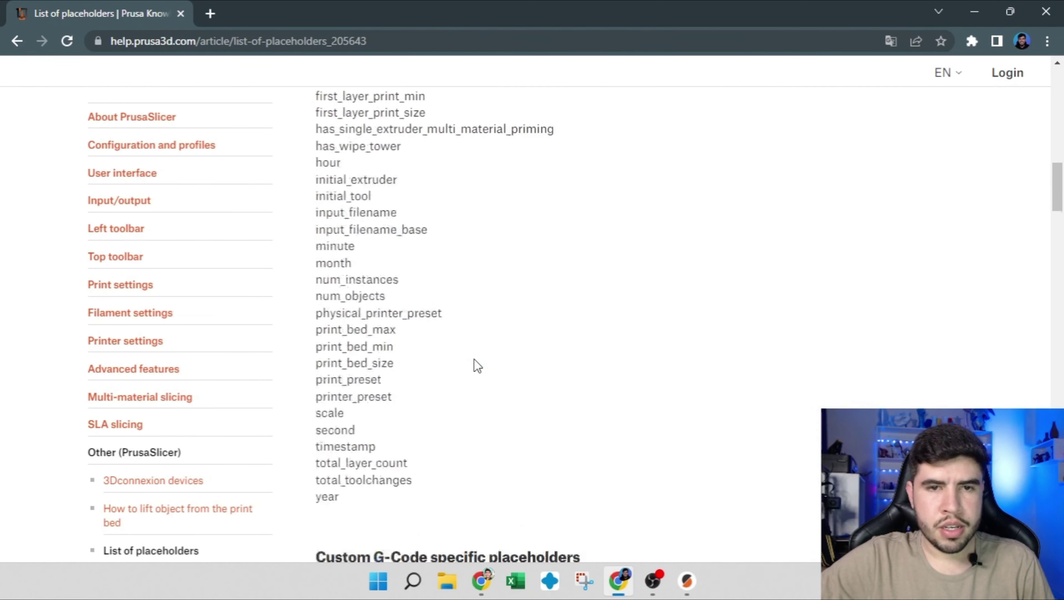
pyautogui.scroll(-2, 474, 364)
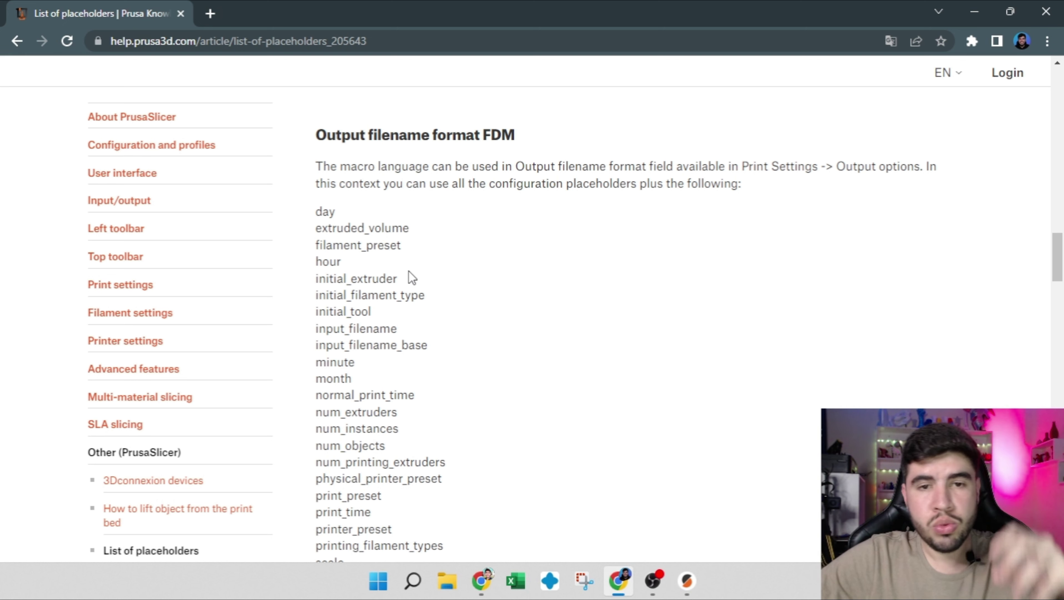
pyautogui.scroll(-2, 347, 221)
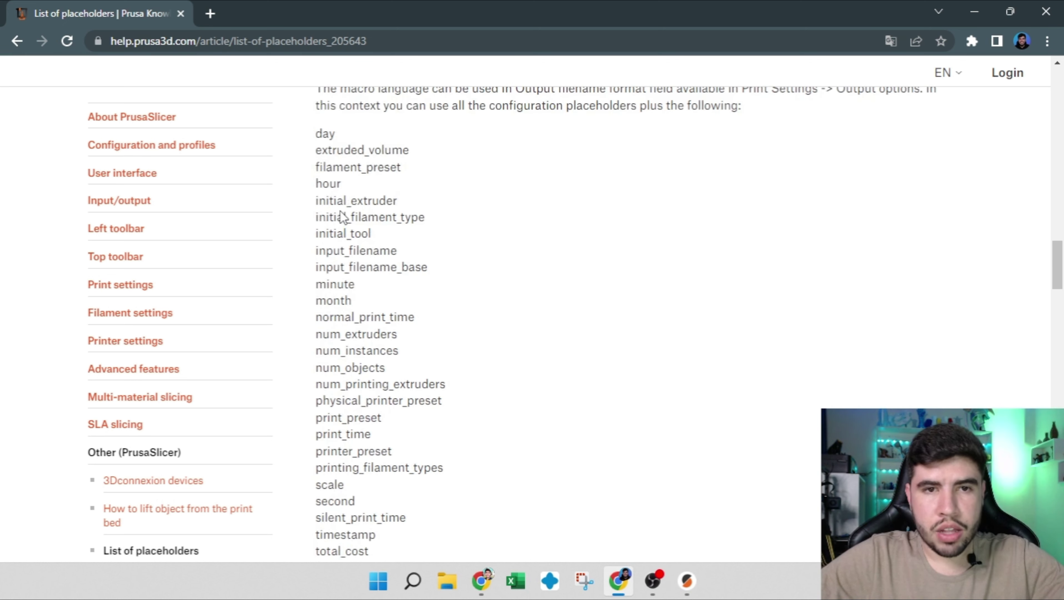
# - Look through the full list of FDM filename placeholders from day to year, and highlight print_time
pyautogui.scroll(-2, 356, 252)
pyautogui.scroll(-3, 365, 331)
pyautogui.scroll(5, 363, 350)
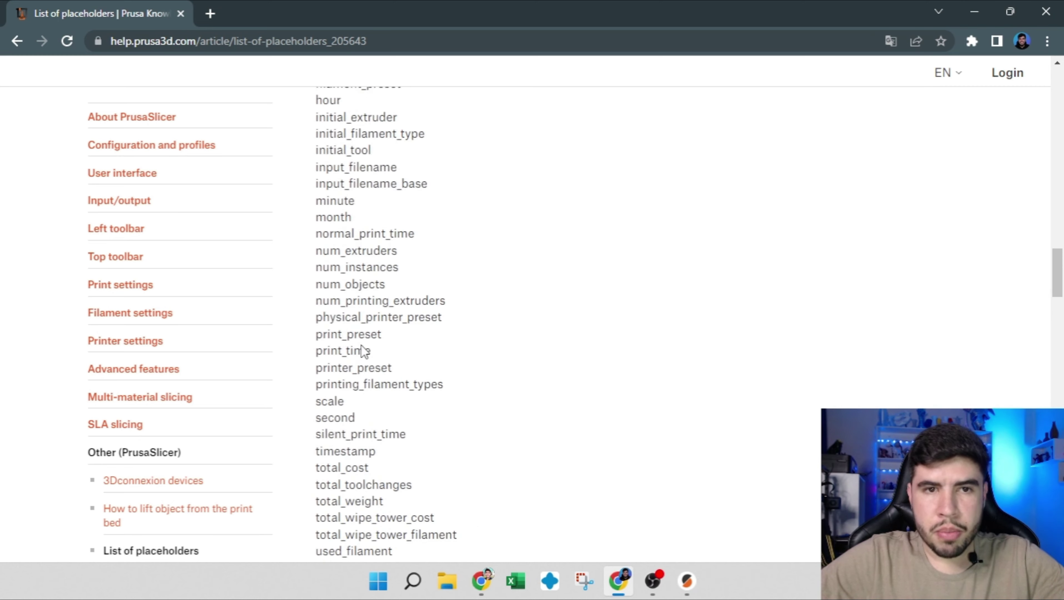
pyautogui.scroll(2, 364, 348)
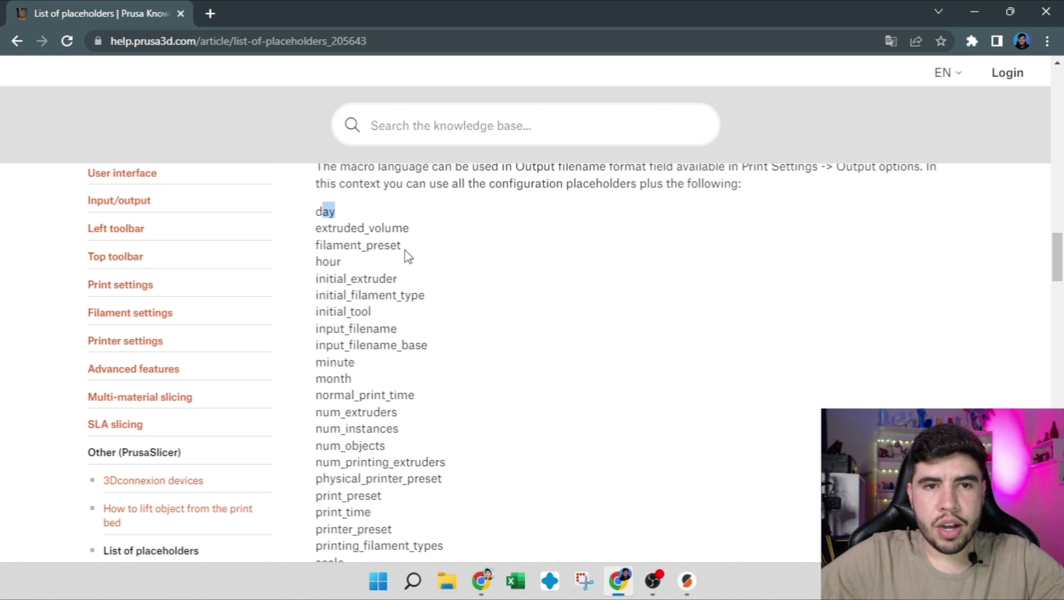
pyautogui.click(417, 254)
pyautogui.scroll(-6, 416, 253)
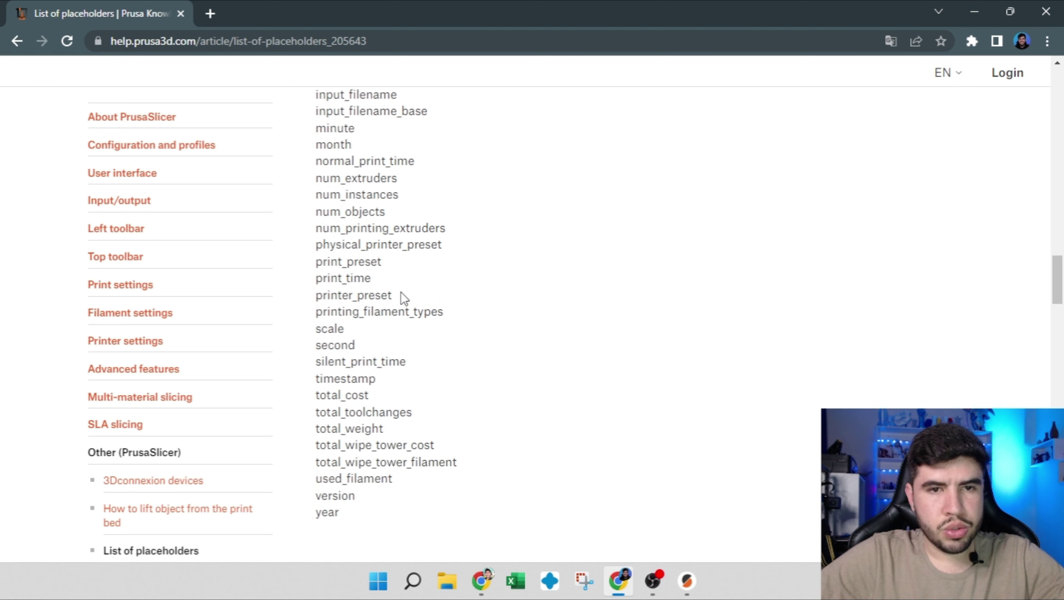
pyautogui.moveTo(333, 277); pyautogui.dragTo(316, 278)
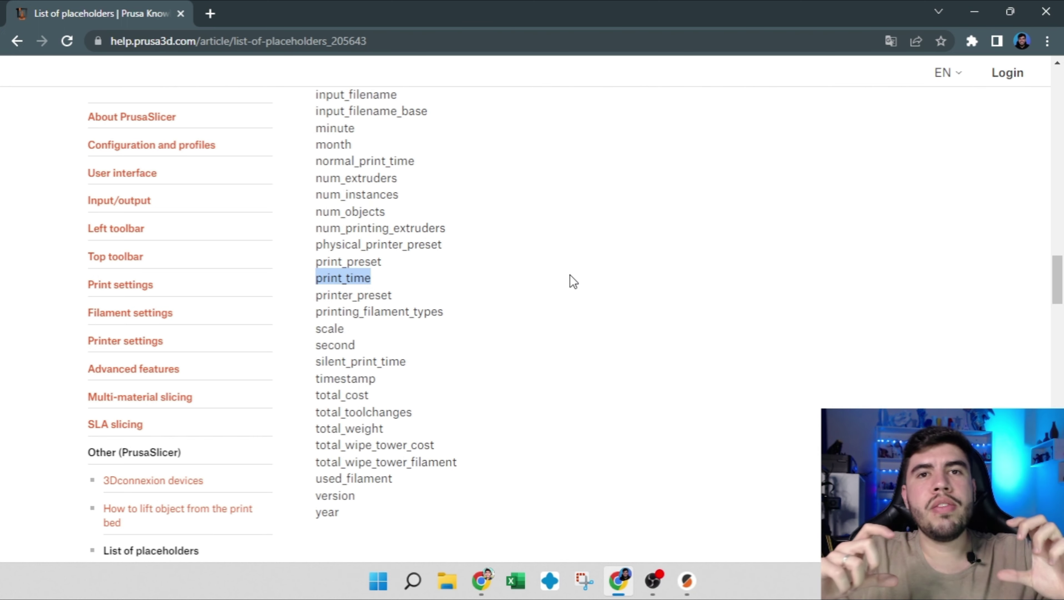
# - Switch to PrusaSlicer, insert _Tycoon after [input_filename_base] in the output filename format, and replace Tycoon with Ender3
pyautogui.hotkey('alt', 'Tab')
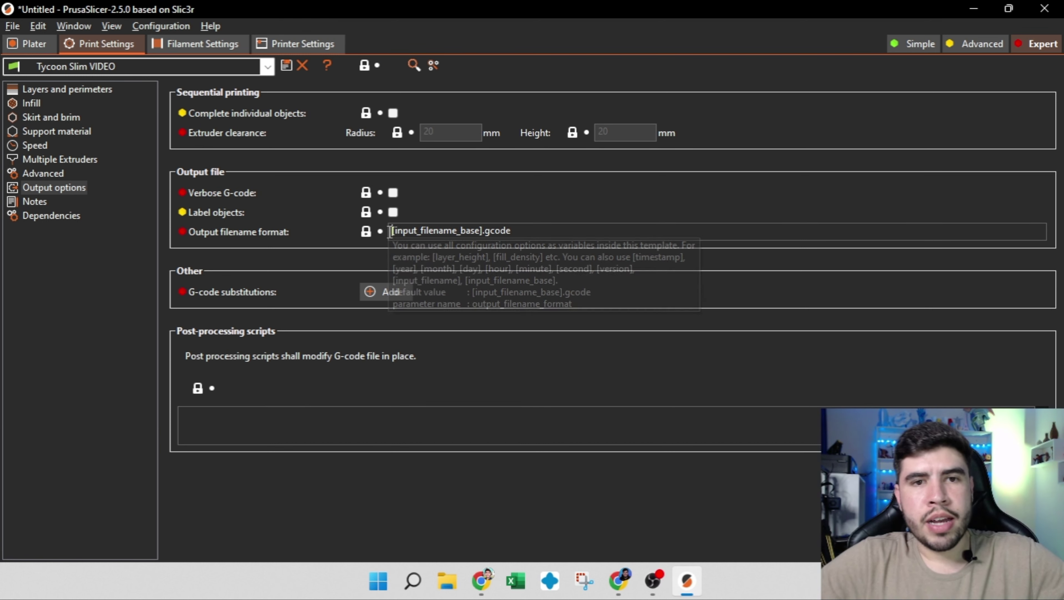
pyautogui.moveTo(392, 230); pyautogui.dragTo(483, 231)
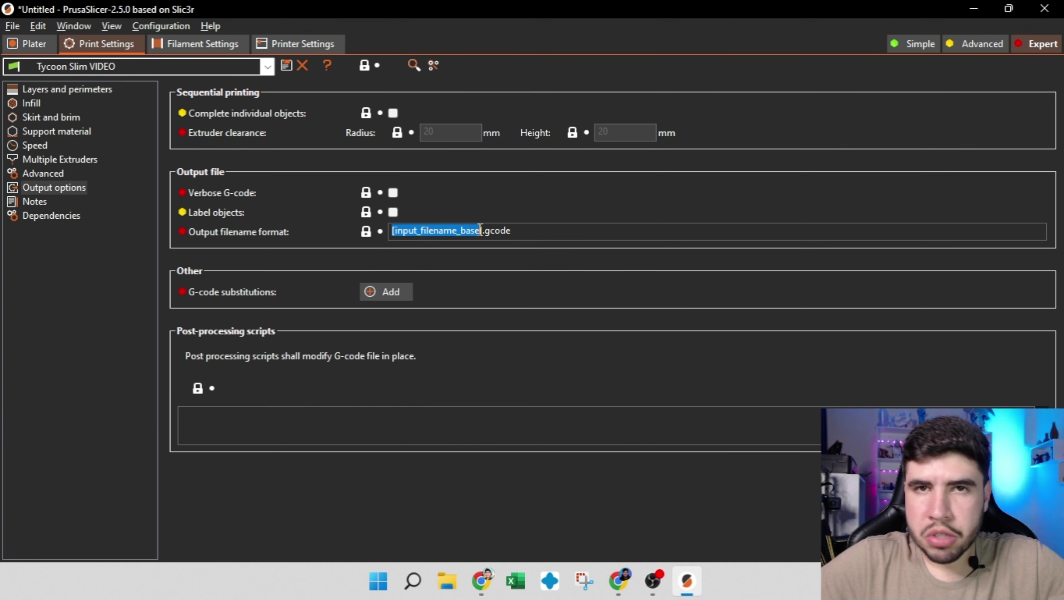
pyautogui.click(482, 230)
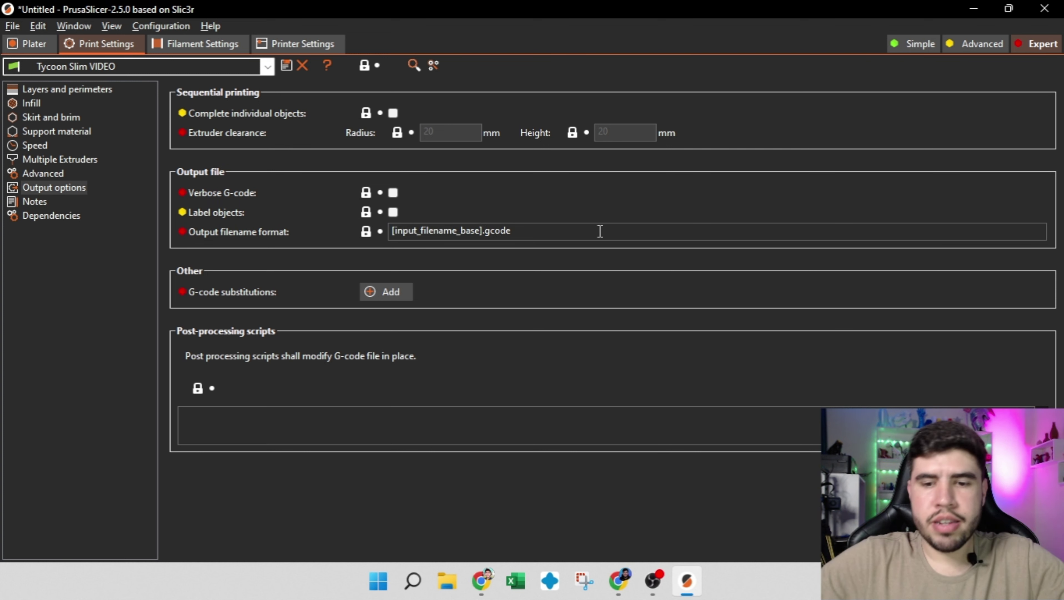
pyautogui.write('_')
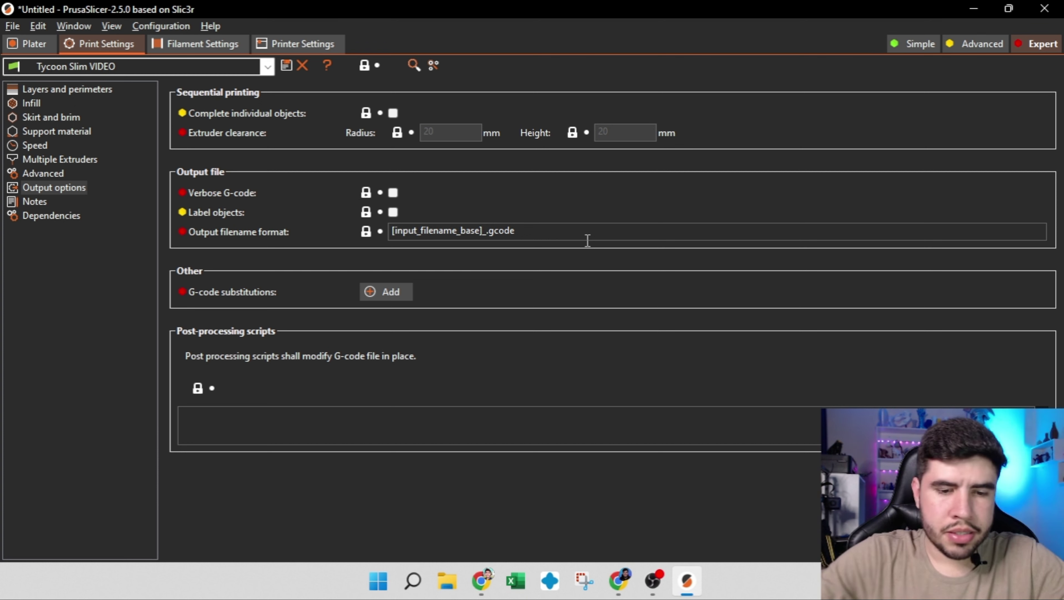
pyautogui.write('Tycoon')
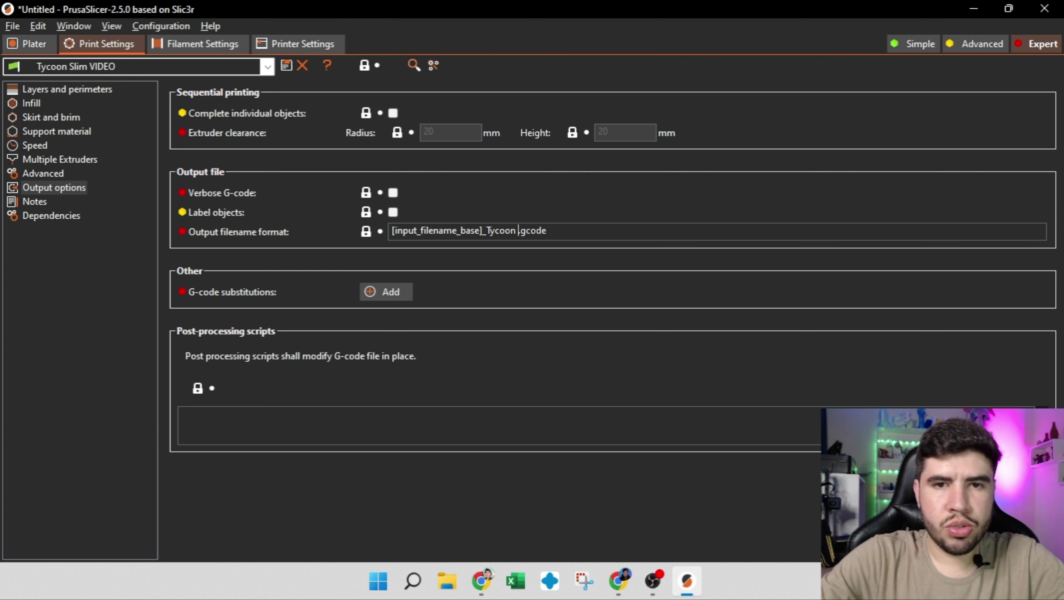
pyautogui.press('BackSpace')
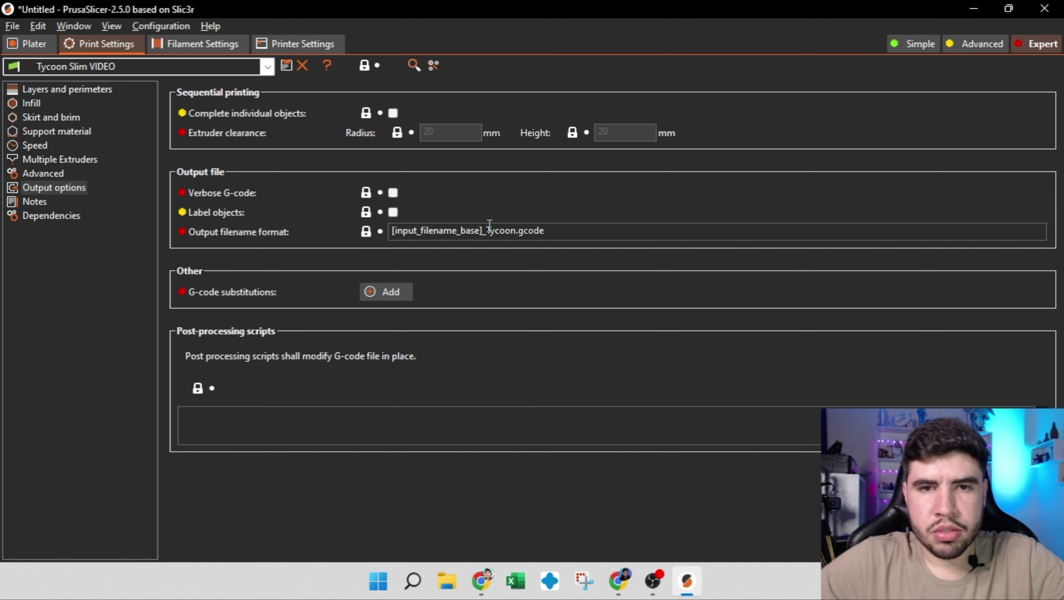
pyautogui.moveTo(486, 230); pyautogui.dragTo(516, 232)
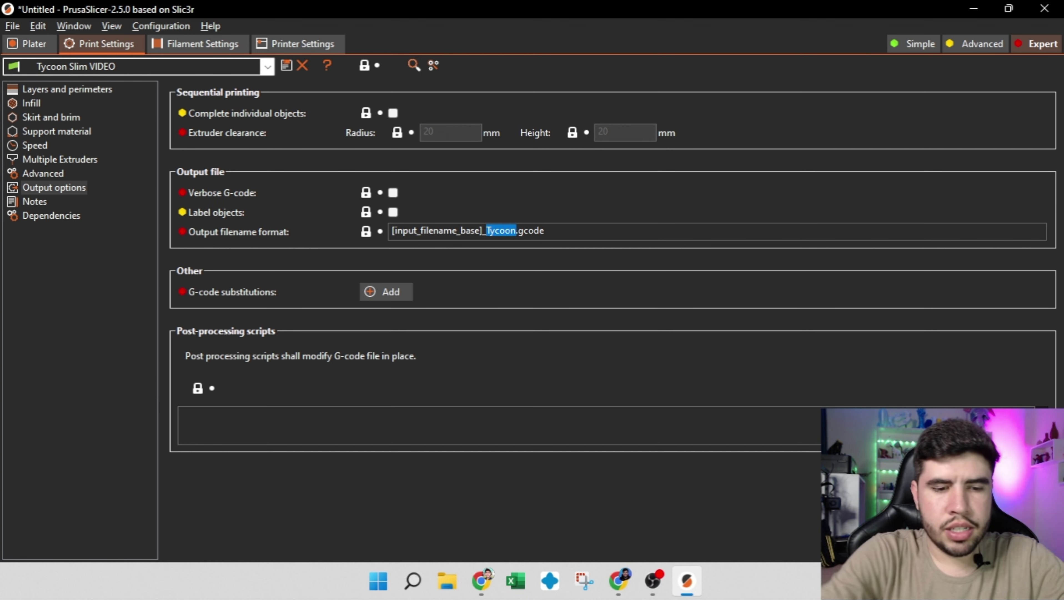
pyautogui.write('Ender3')
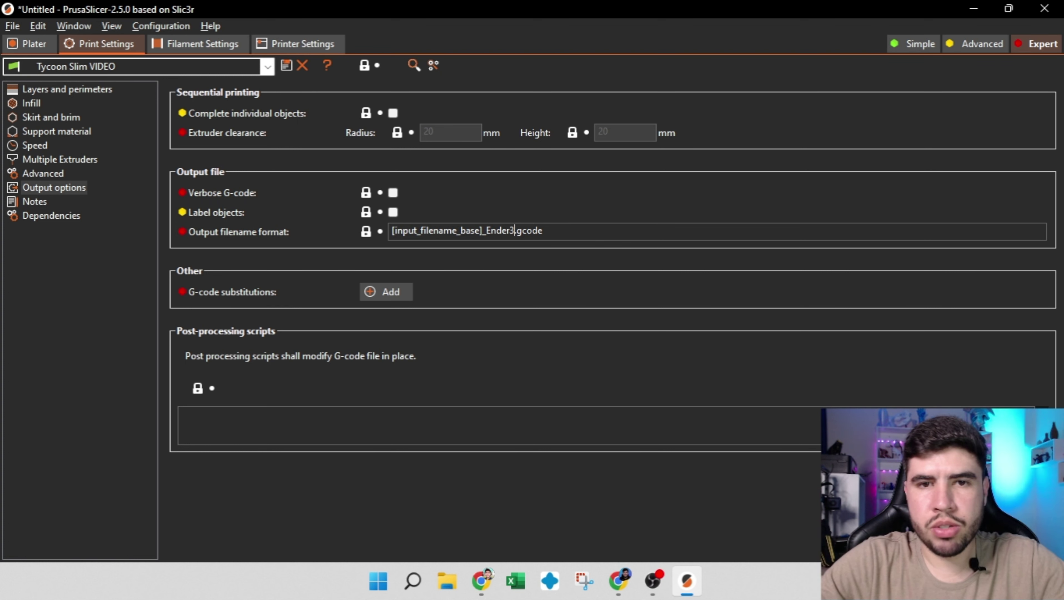
pyautogui.write(']')
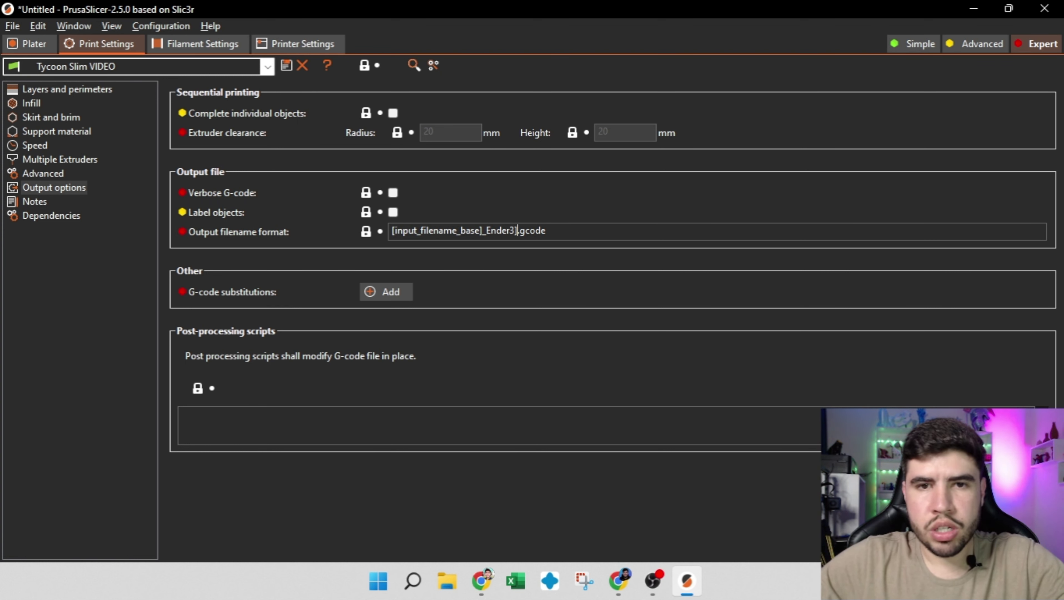
pyautogui.press('Left')
pyautogui.press('Left')
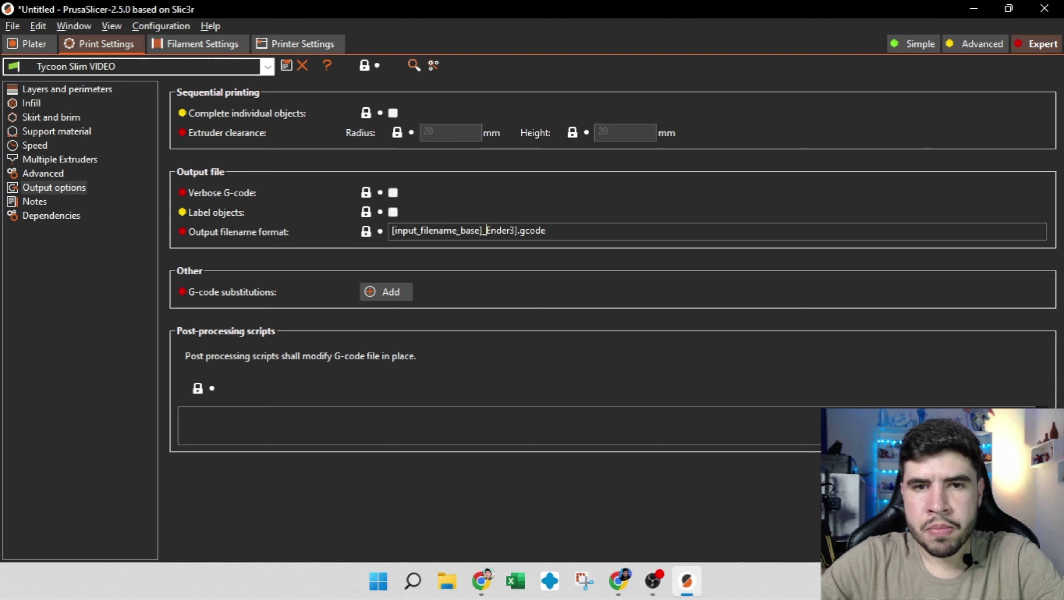
pyautogui.write('[')
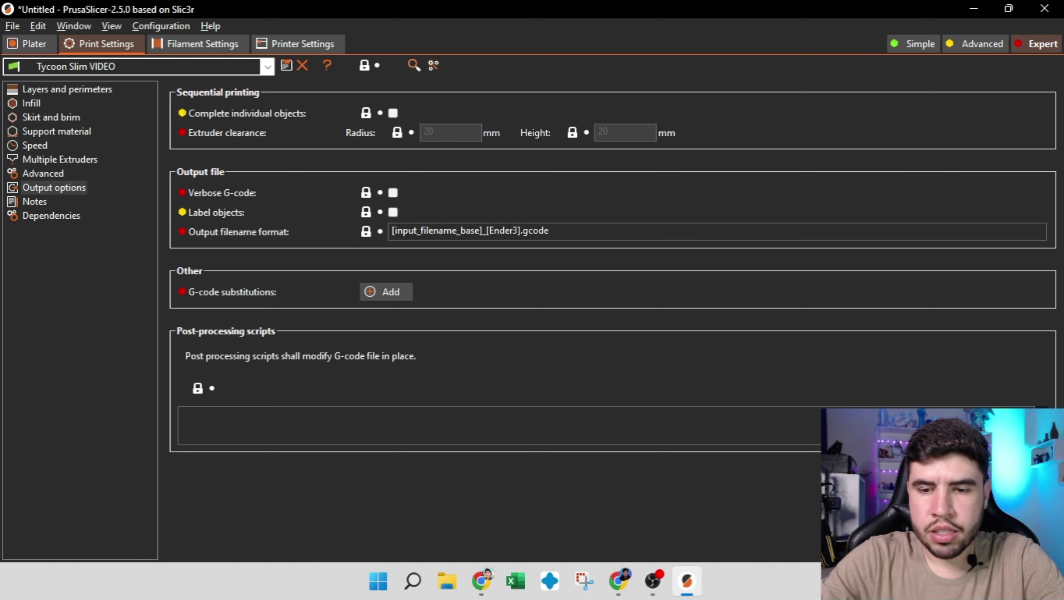
pyautogui.press('BackSpace')
pyautogui.press('Right')
pyautogui.press('Right')
pyautogui.press('Right')
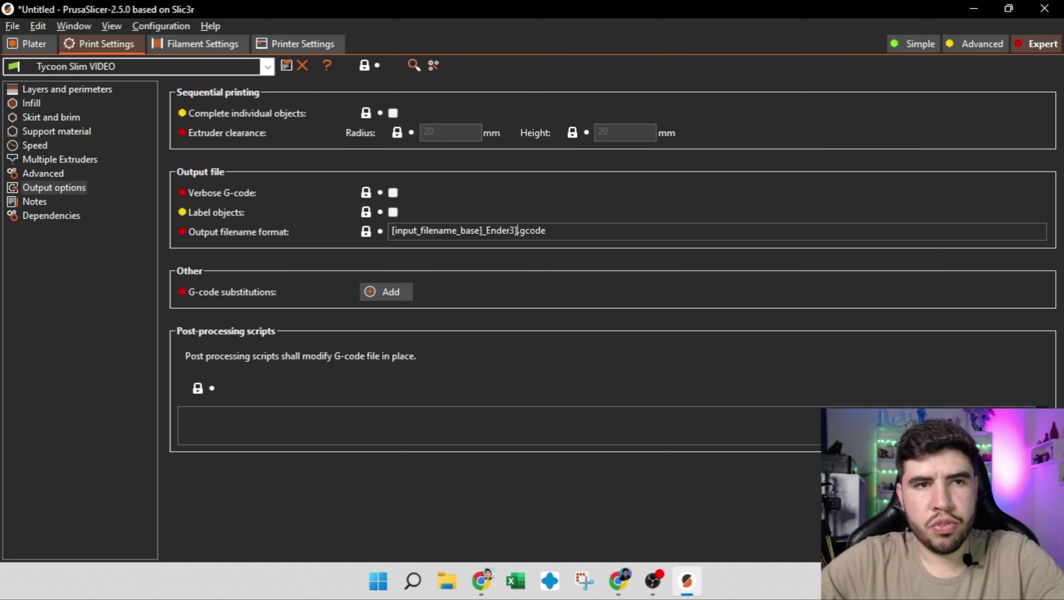
pyautogui.press('BackSpace')
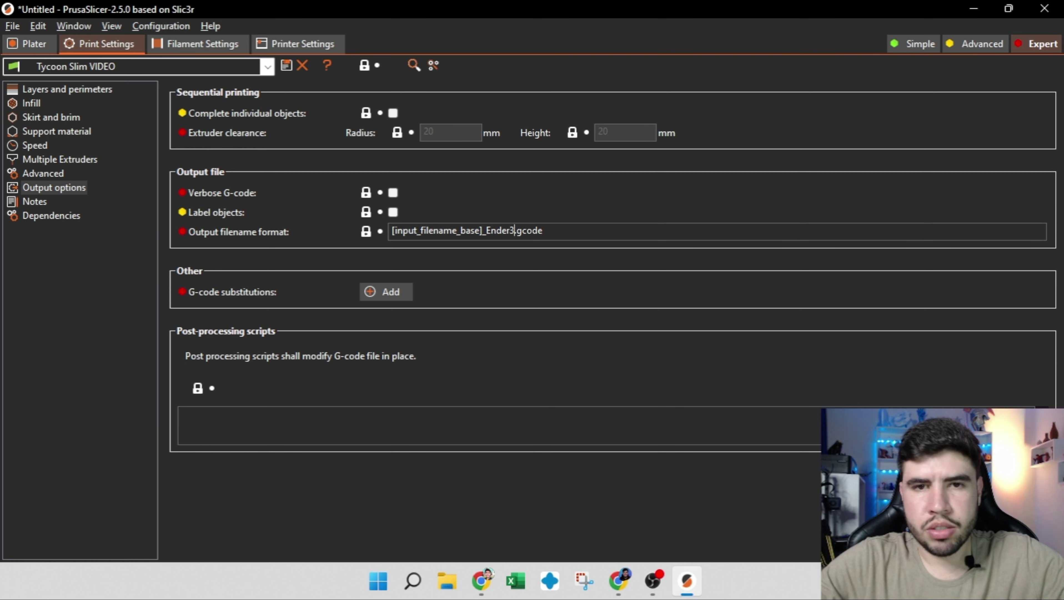
# - Add _[print_time] after Ender3 in the output filename format, looking up the placeholder in Chrome's "List of placeholders" article
pyautogui.write('_')
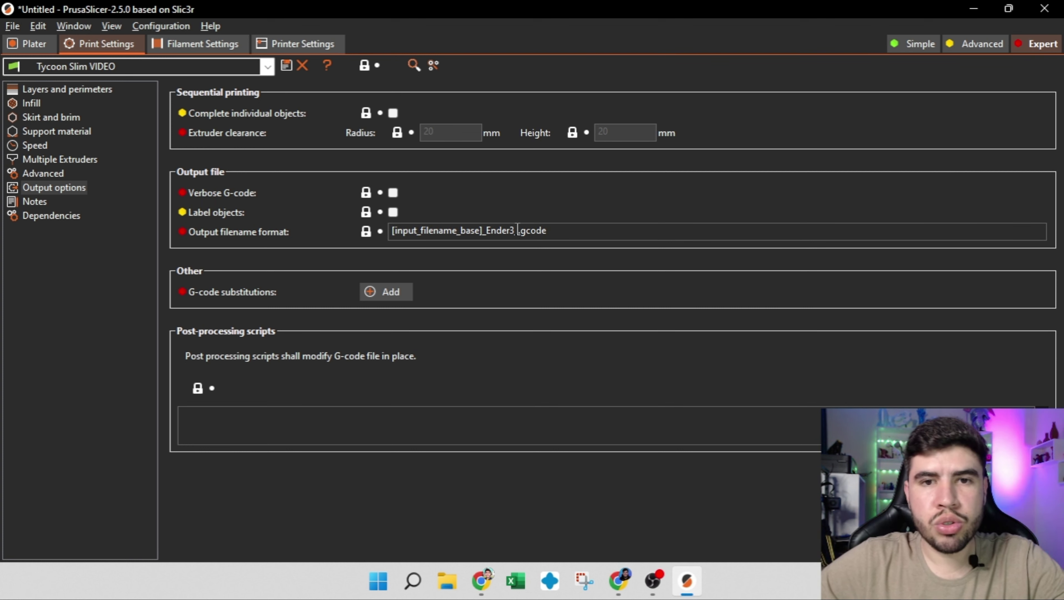
pyautogui.write('[')
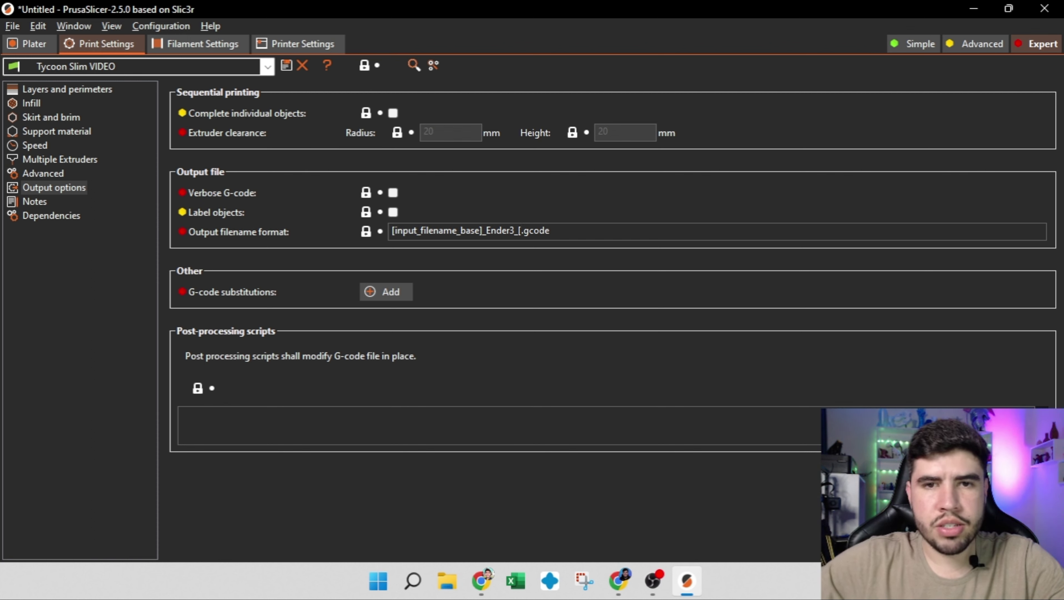
pyautogui.hotkey('alt', 'Tab')
pyautogui.hotkey('alt', 'Tab')
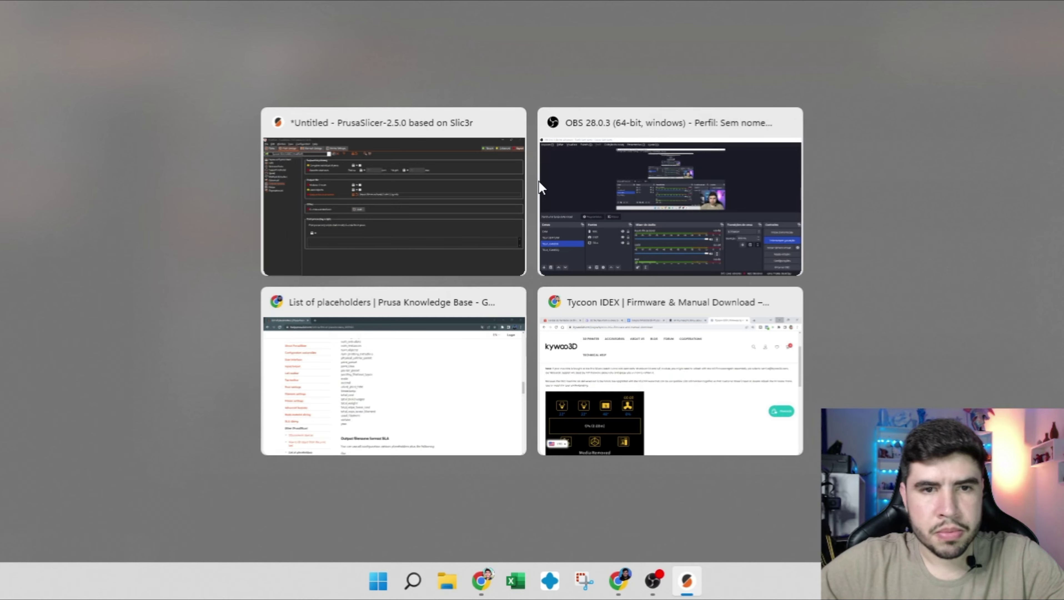
pyautogui.scroll(2, 489, 223)
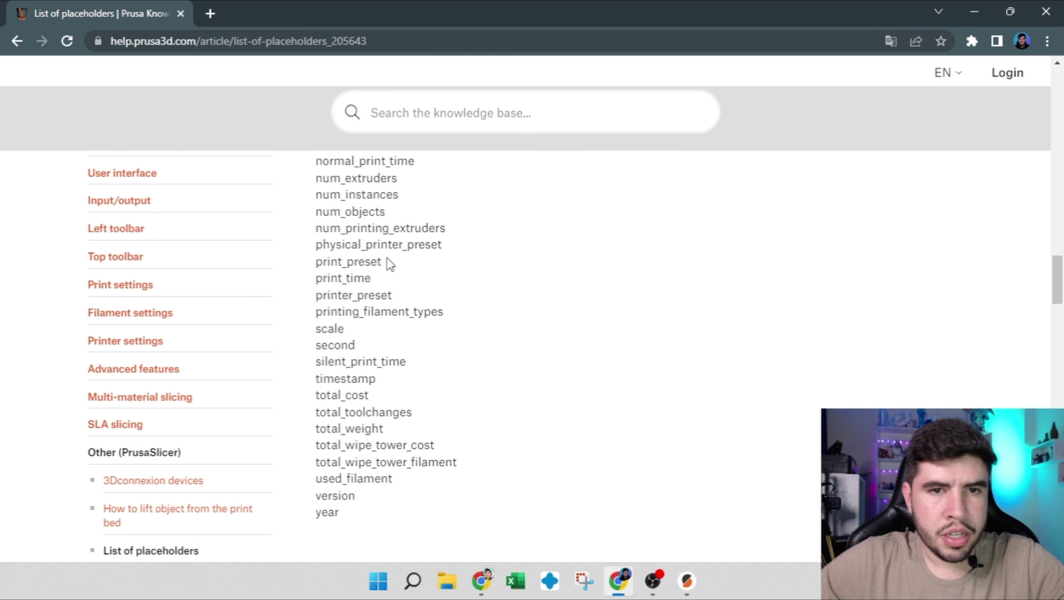
pyautogui.moveTo(323, 279); pyautogui.dragTo(356, 284)
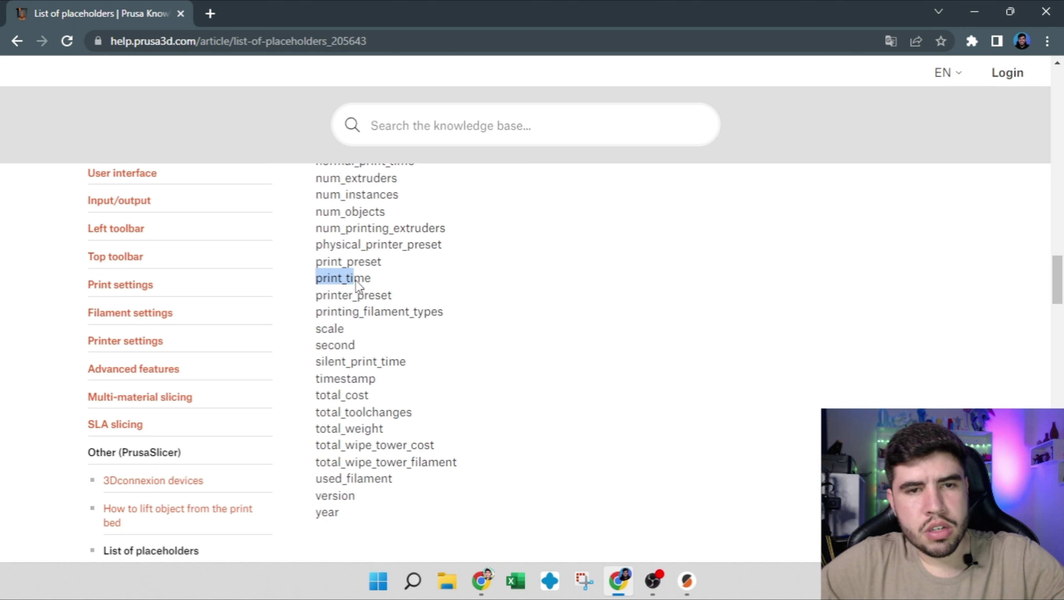
pyautogui.hotkey('alt', 'Tab')
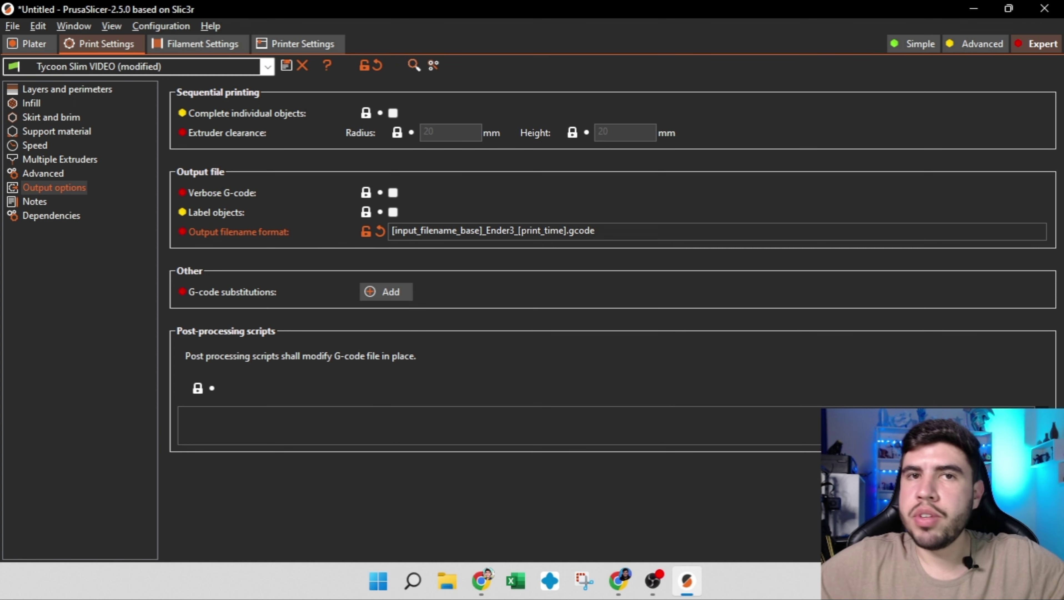
# - Add _[initial_filament_type]_[total_weight]g before .gcode in the output filename format, and replace Ender3 with Tycoon
pyautogui.write('_[initial_filament_type]_[total_weight]g')
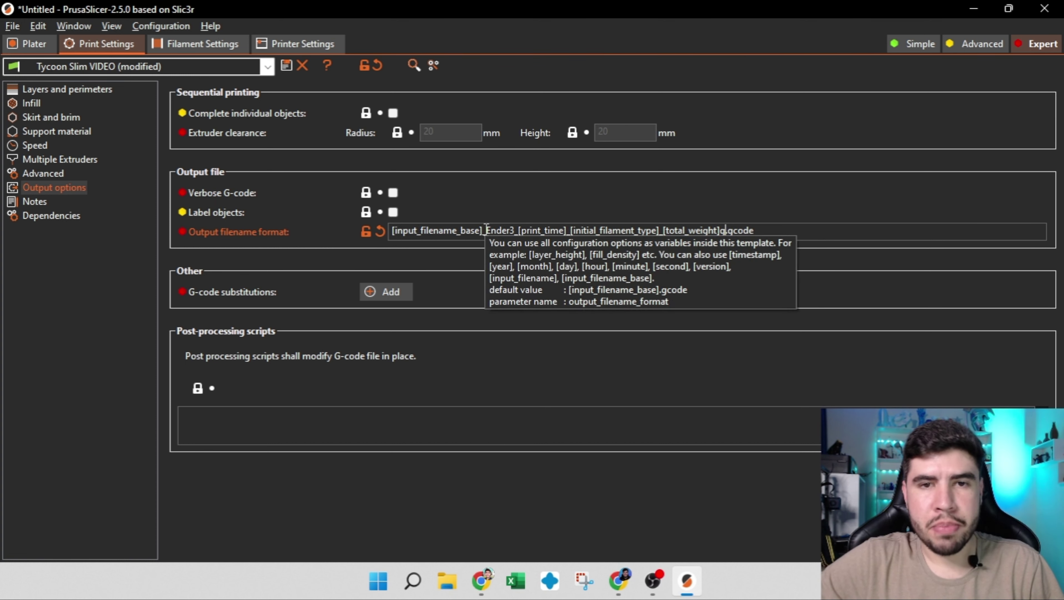
pyautogui.moveTo(485, 231); pyautogui.dragTo(514, 232)
pyautogui.write('Tycoon')
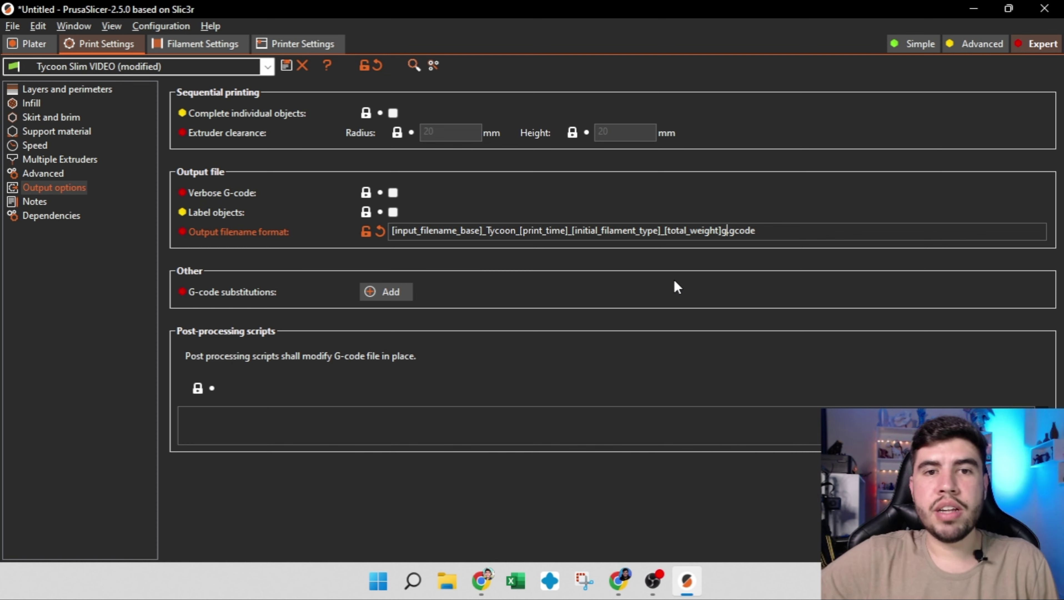
# - Return to the plater, select the box, and slice it with the modified print settings
pyautogui.click(46, 47)
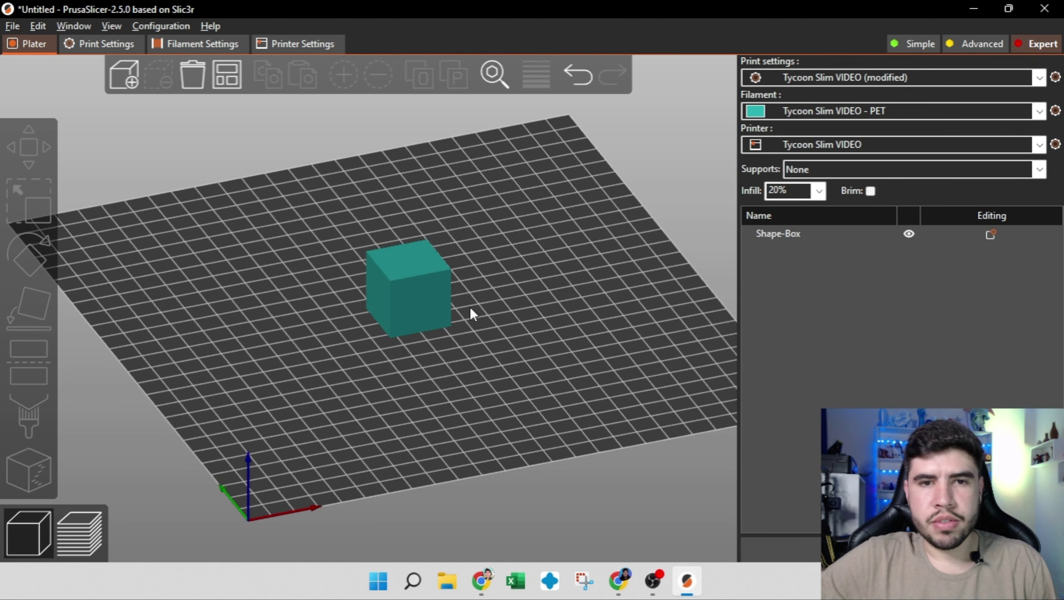
pyautogui.click(434, 291)
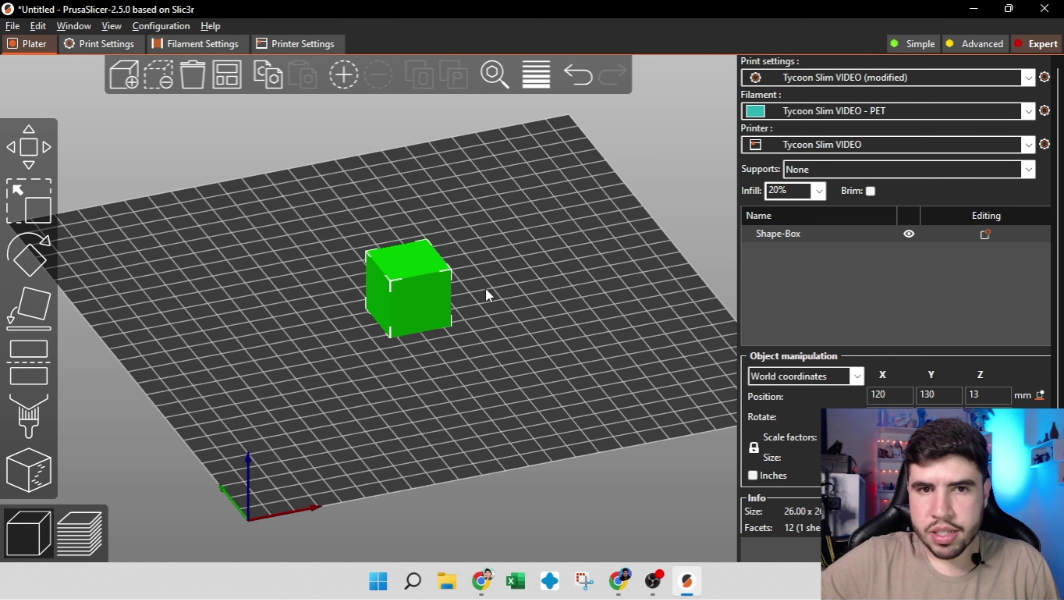
pyautogui.hotkey('ctrl', 'r')
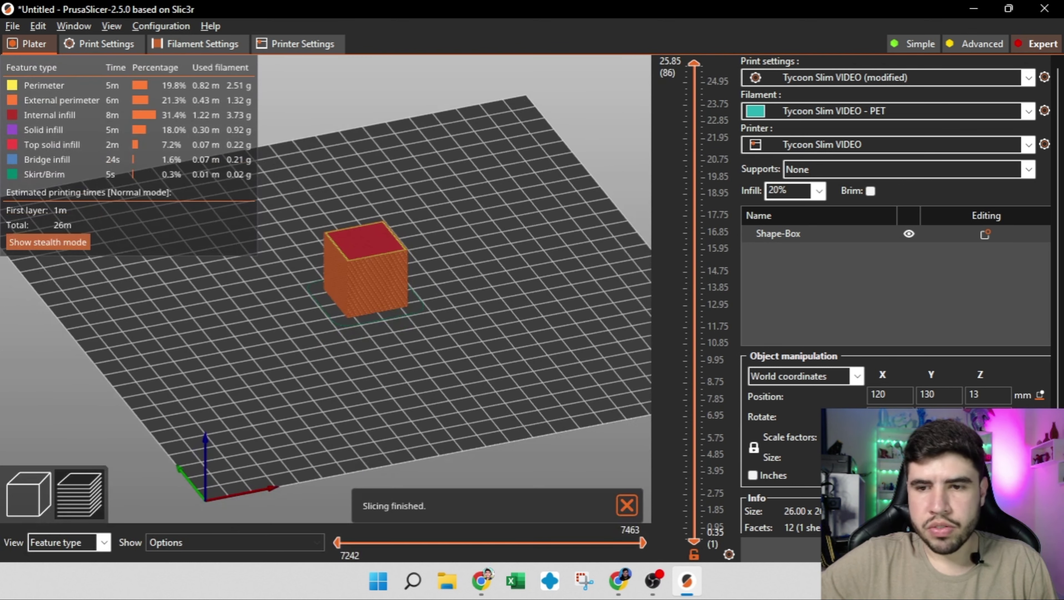
# - Check the printer, time, material and weight parts of the file name offered for the G-code export, and cancel the export
pyautogui.hotkey('ctrl', 'g')
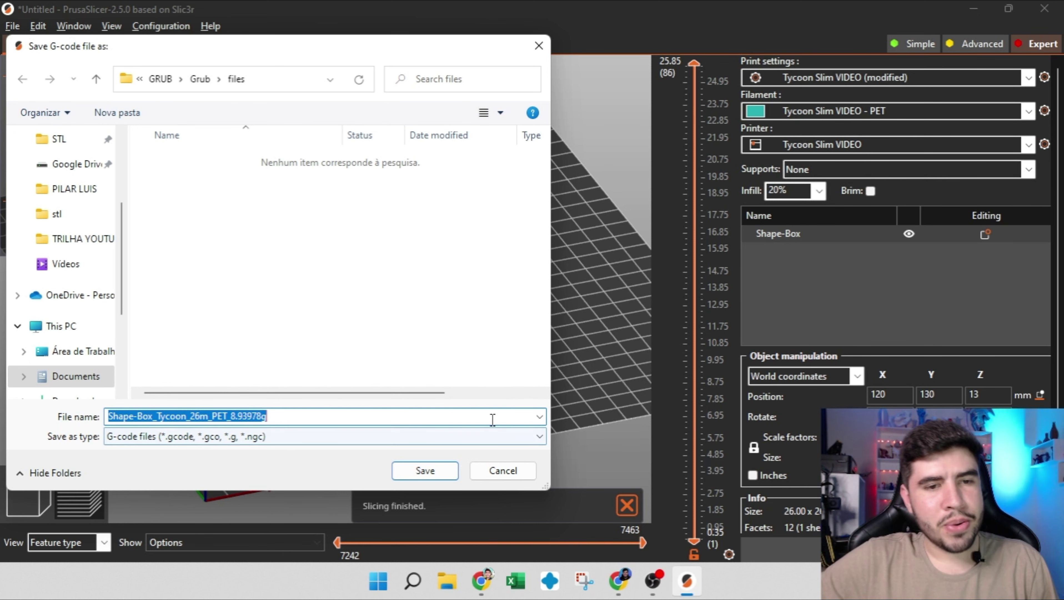
pyautogui.moveTo(154, 416); pyautogui.dragTo(222, 420)
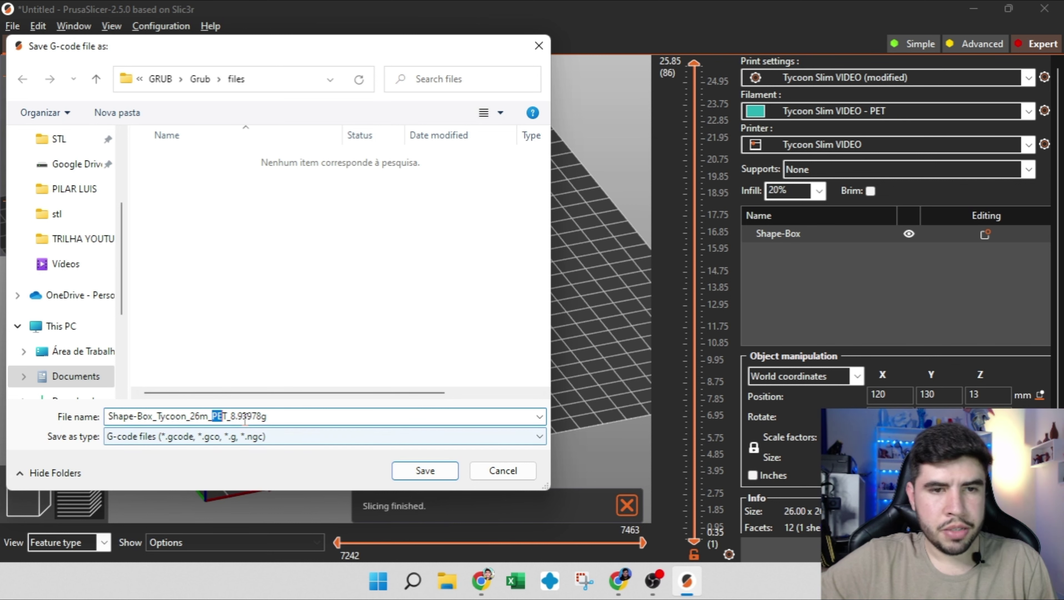
pyautogui.moveTo(231, 417); pyautogui.dragTo(263, 418)
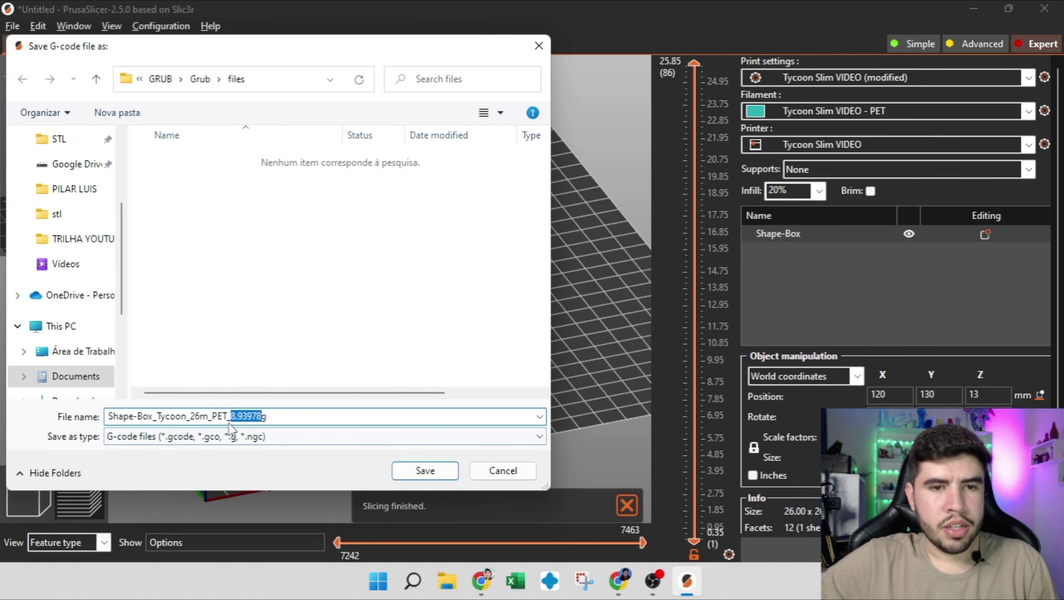
pyautogui.click(525, 472)
# - Scale the box up uniformly to about 64 mm high in the 3D editor and reslice it
pyautogui.press('Tab')
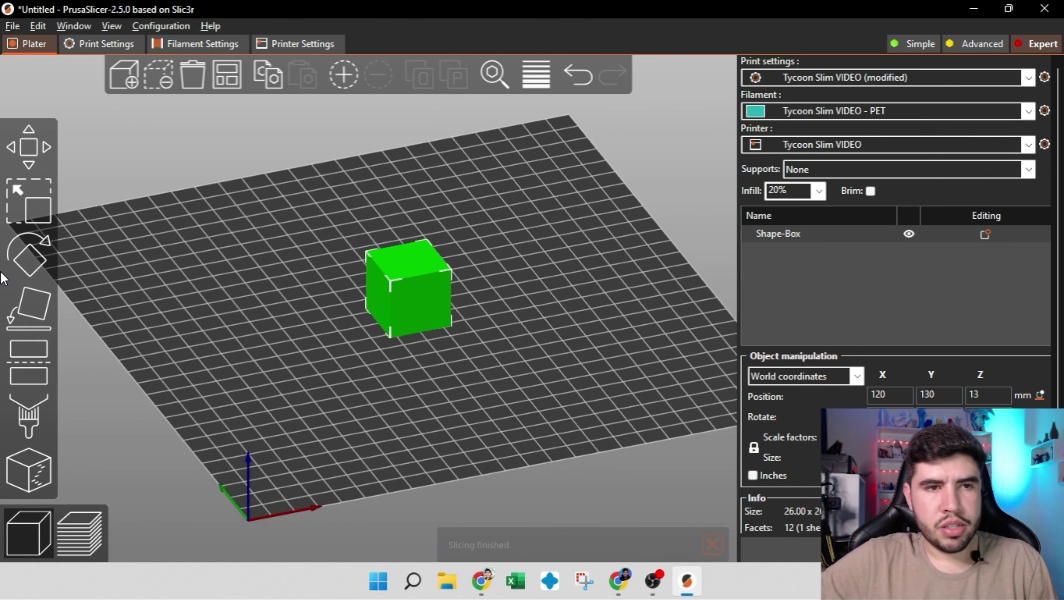
pyautogui.press('s')
pyautogui.moveTo(495, 278); pyautogui.dragTo(567, 311)
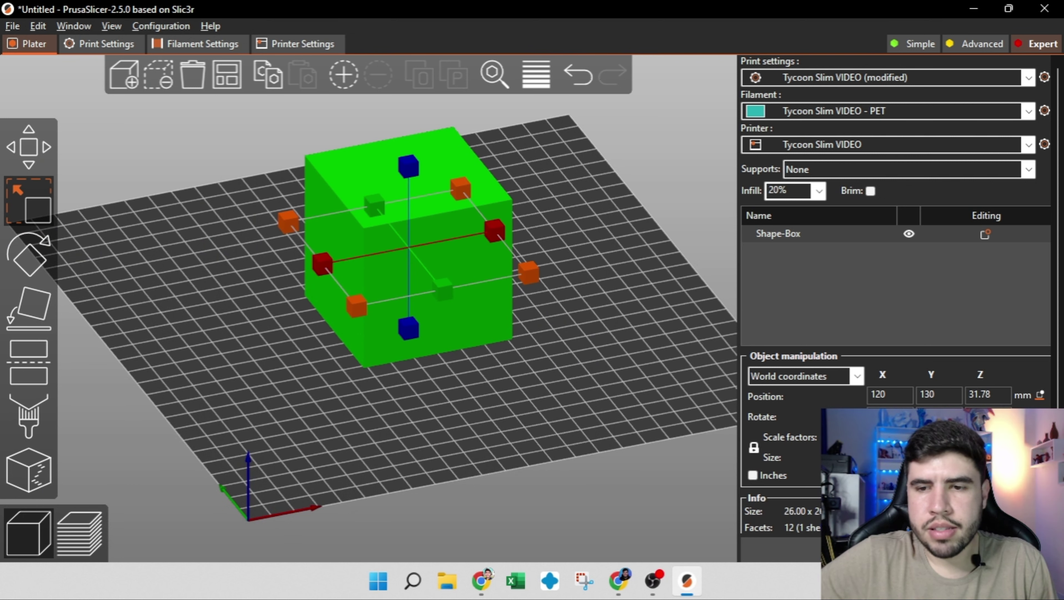
pyautogui.press('Tab')
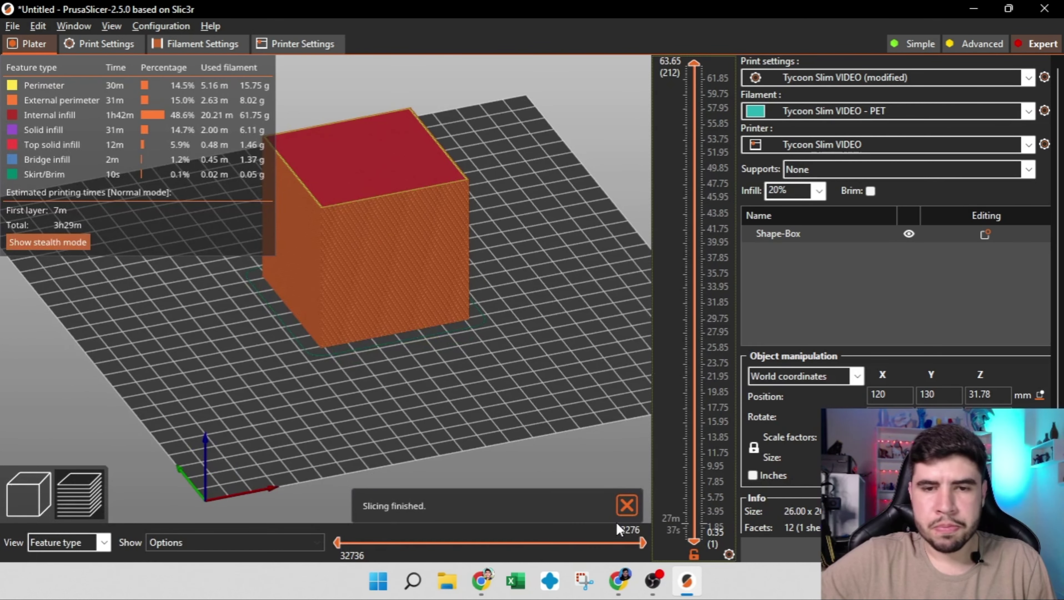
# - Check the time and weight in the enlarged box's export file name, cancel the export, and return to the output filename format
pyautogui.hotkey('ctrl', 'g')
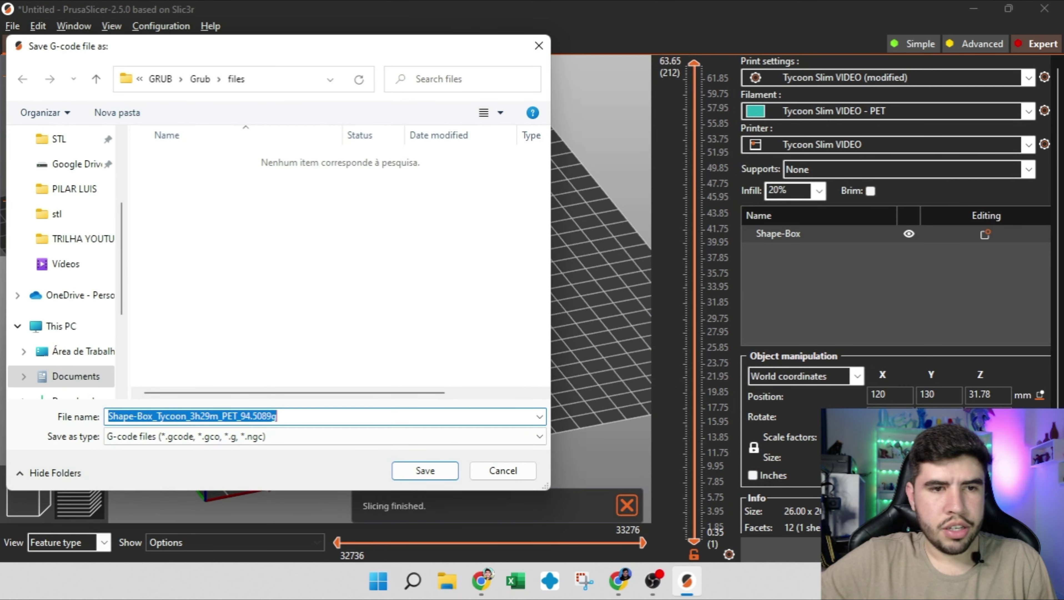
pyautogui.click(181, 417)
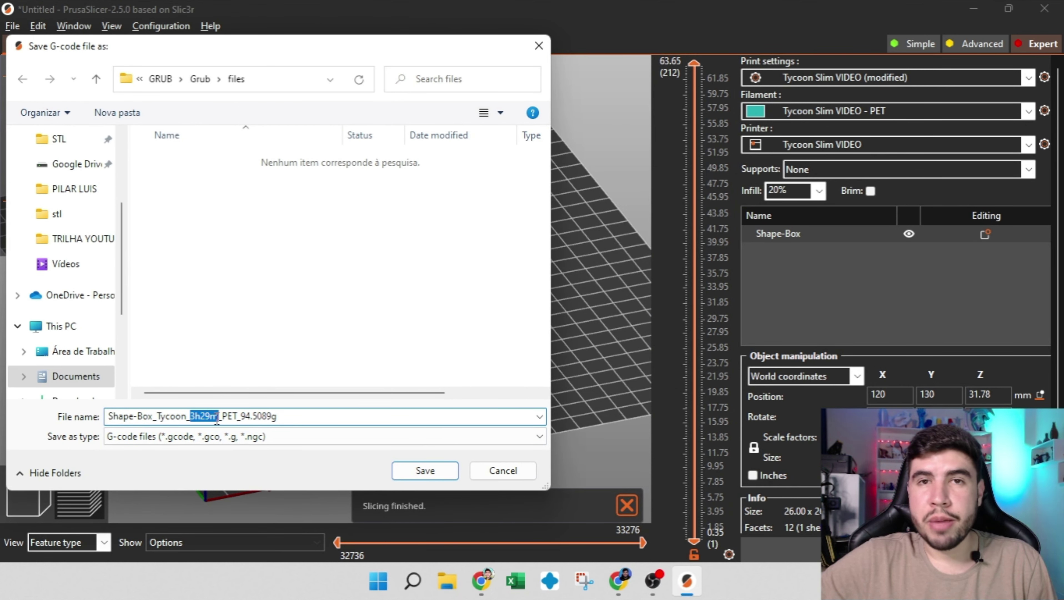
pyautogui.moveTo(241, 417); pyautogui.dragTo(281, 419)
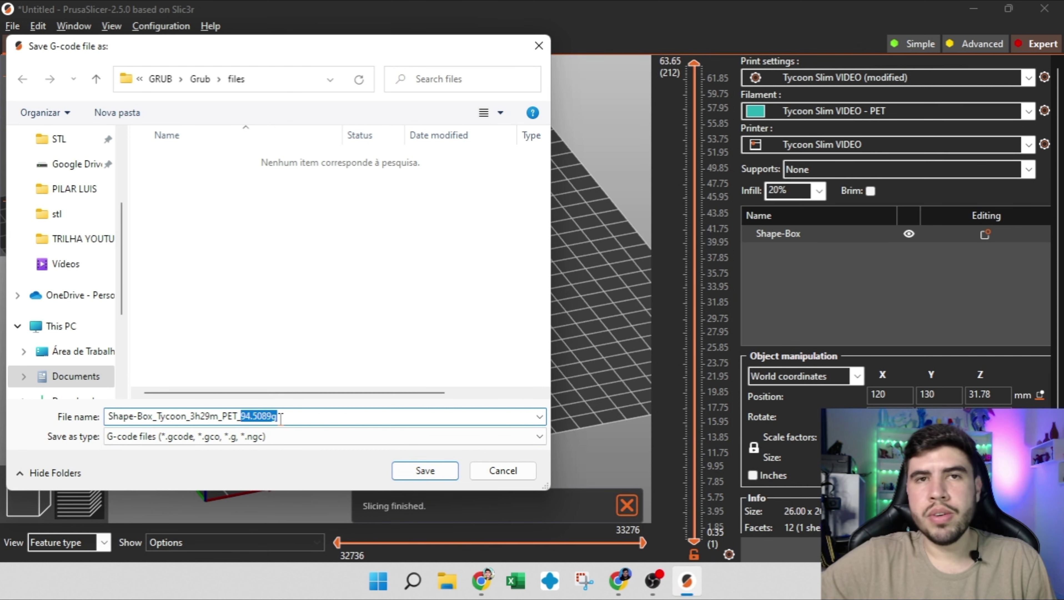
pyautogui.click(504, 470)
pyautogui.click(82, 43)
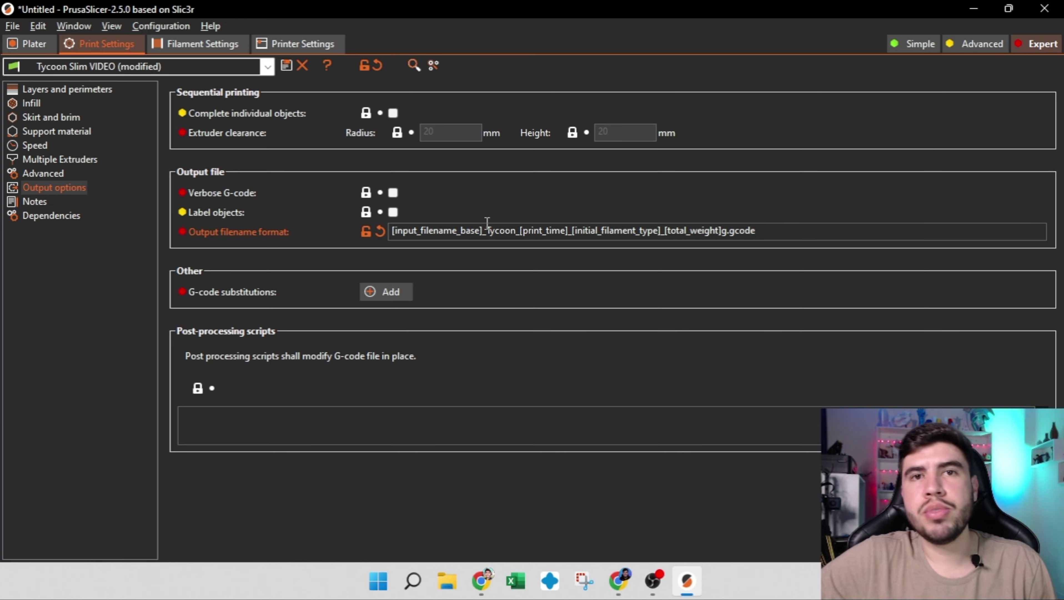
pyautogui.moveTo(487, 221)
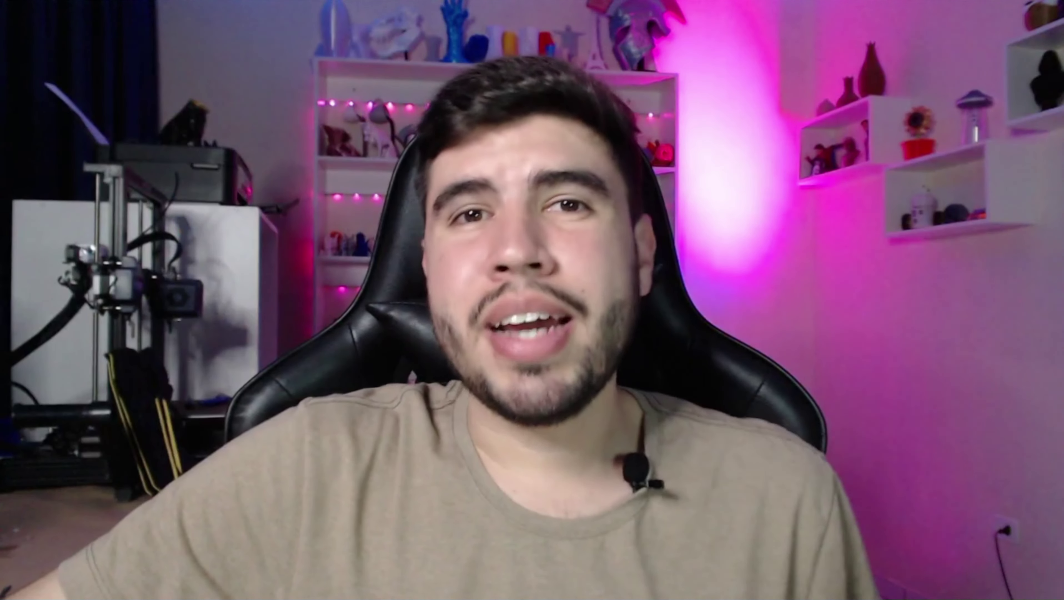